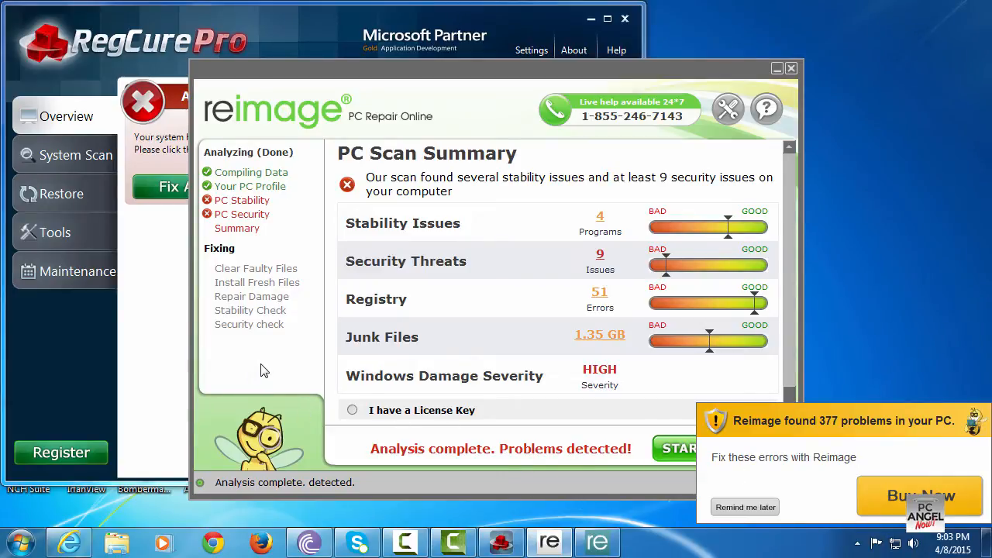
Exit DriverUpdate from the hidden notification-area icons
left_click(166, 366)
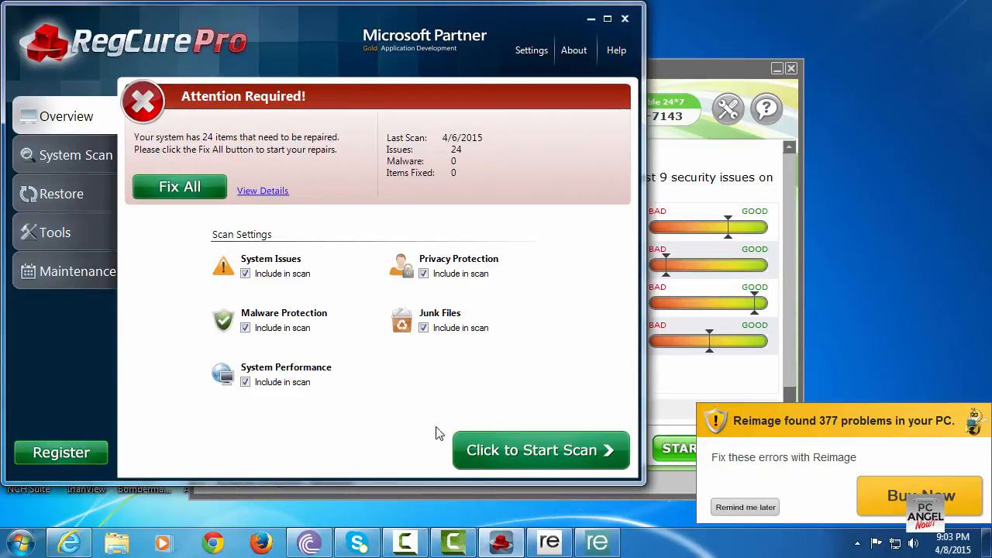
left_click(857, 544)
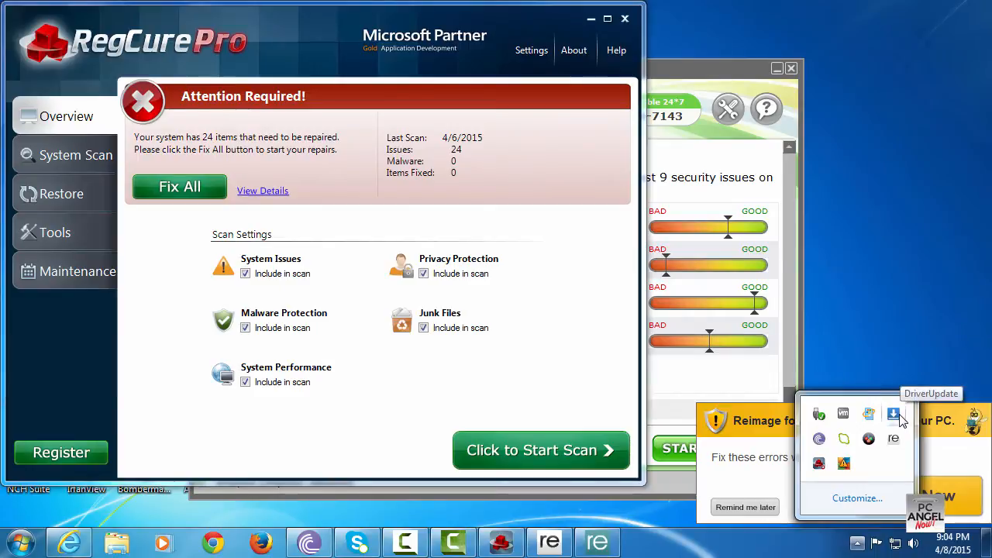
right_click(893, 417)
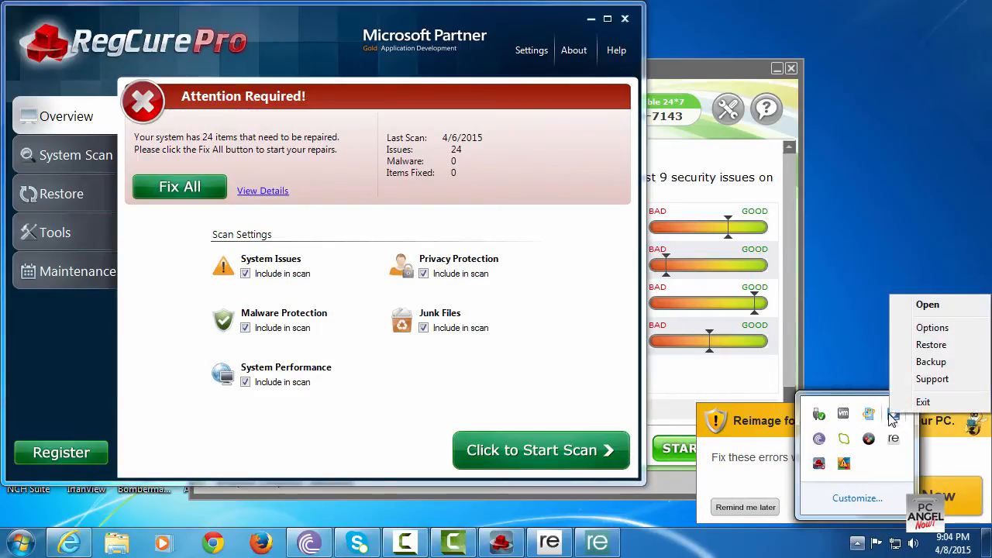
left_click(923, 402)
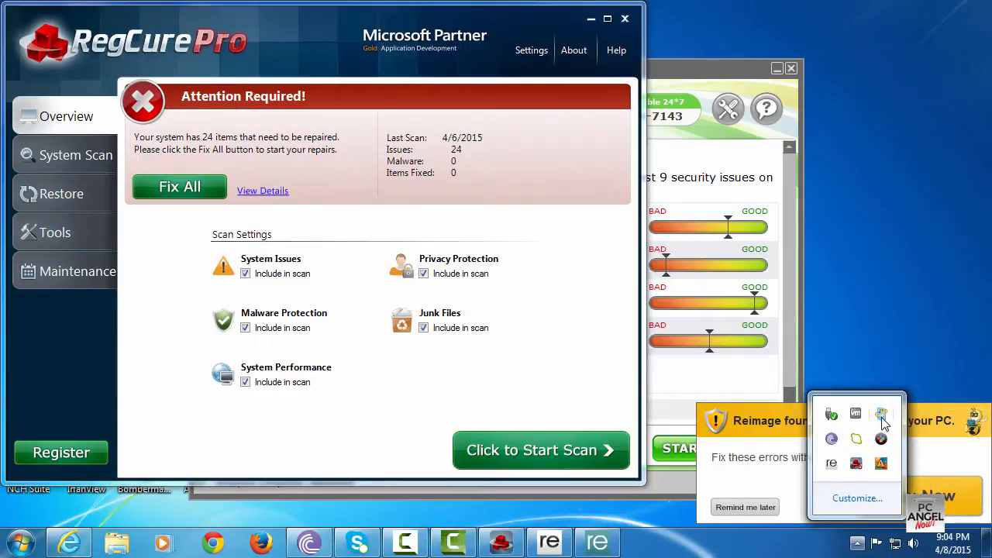
Exit BitTorrent from the notification area and confirm the exit
right_click(832, 440)
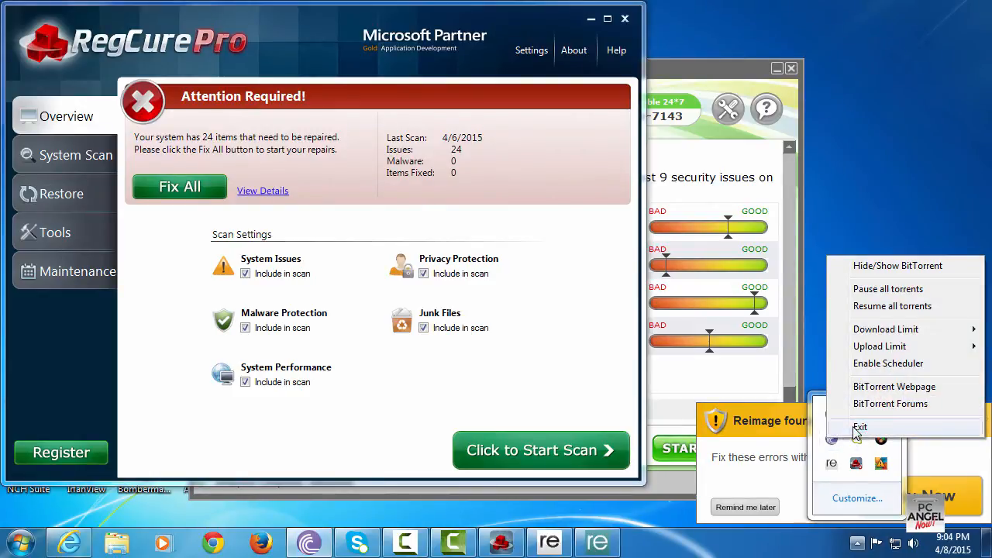
left_click(859, 428)
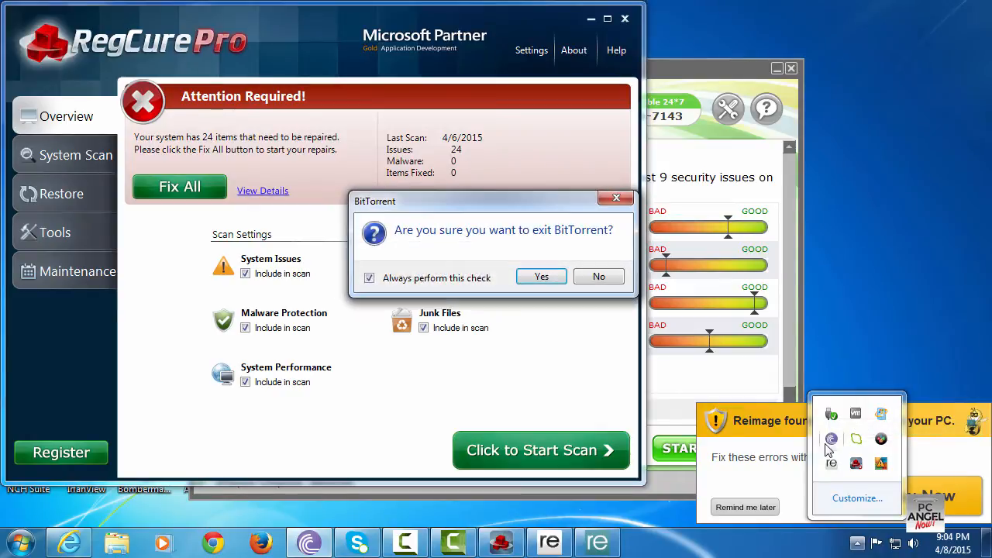
left_click(541, 277)
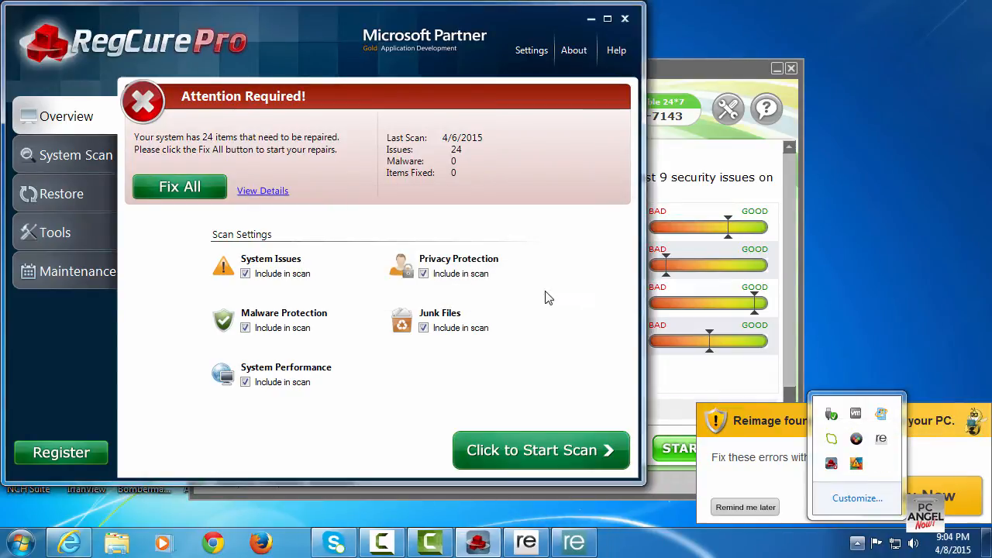
Exit SlimCleaner Plus and Reimage Repair from the notification area
right_click(856, 440)
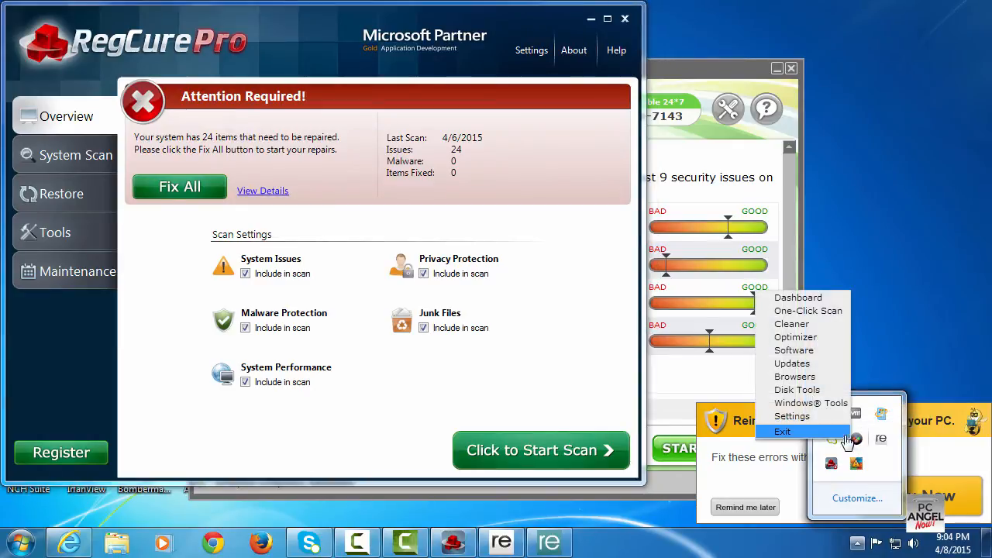
left_click(848, 432)
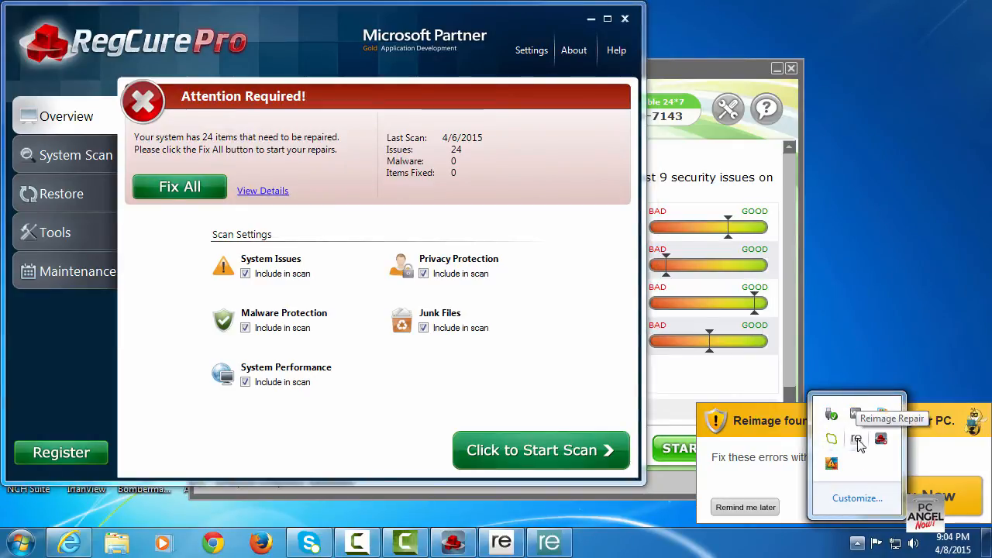
right_click(856, 441)
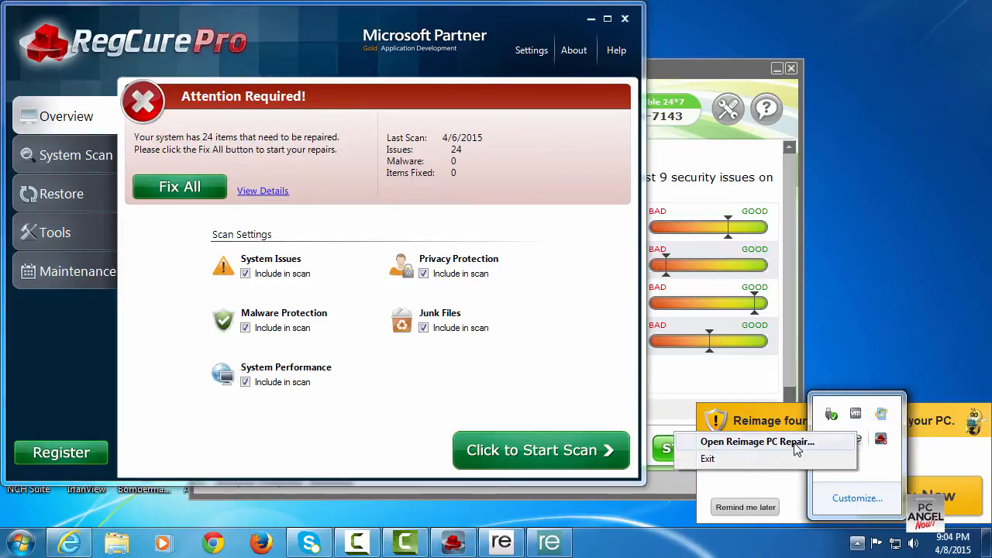
left_click(744, 459)
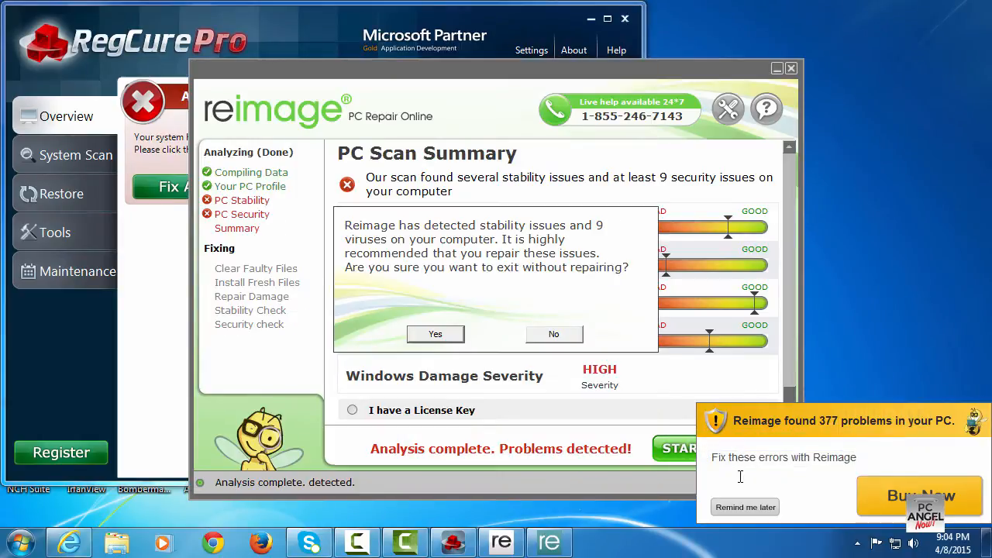
Exit RegCure Pro from the notification area
left_click(857, 545)
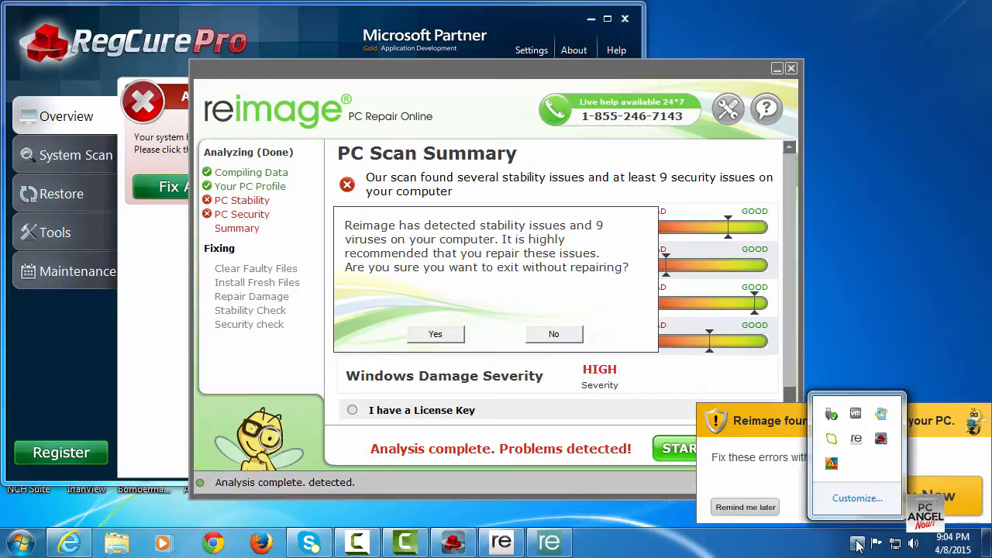
right_click(881, 441)
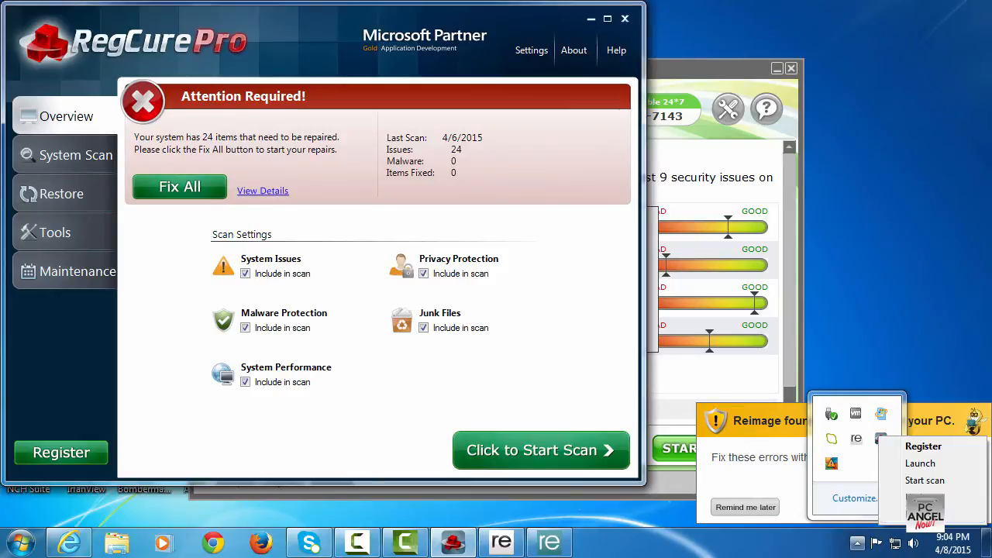
left_click(921, 512)
Exit Reimage Repair again and confirm exiting without repairing
right_click(851, 464)
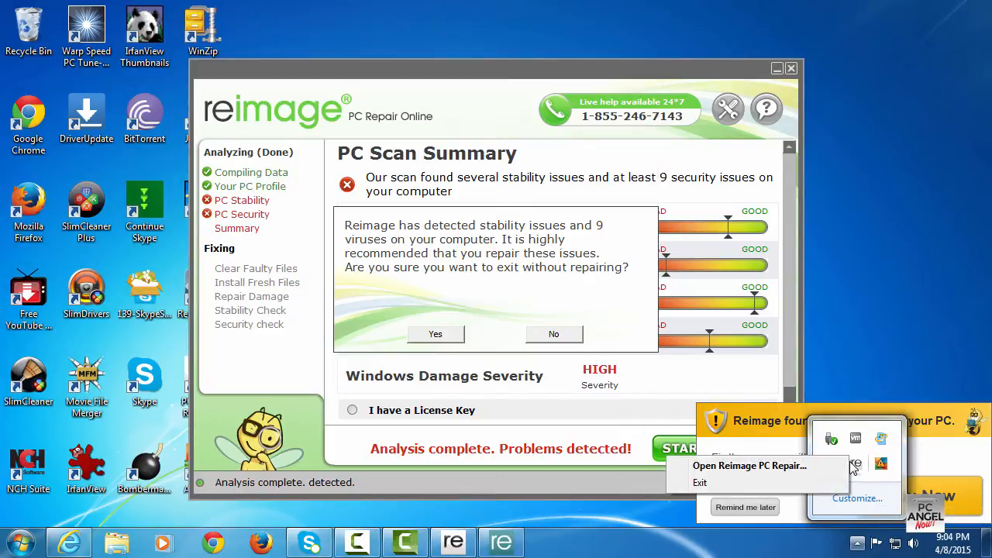
left_click(712, 480)
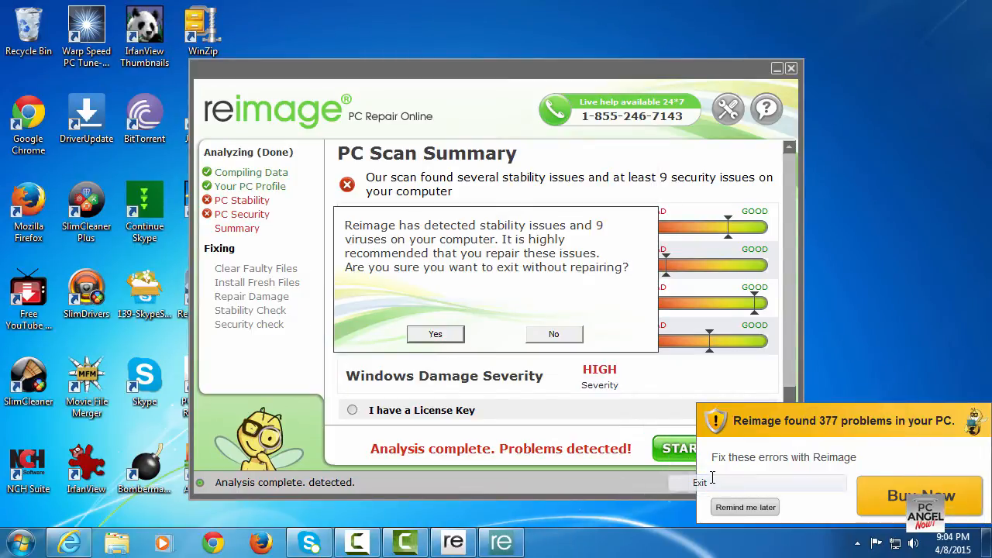
left_click(436, 334)
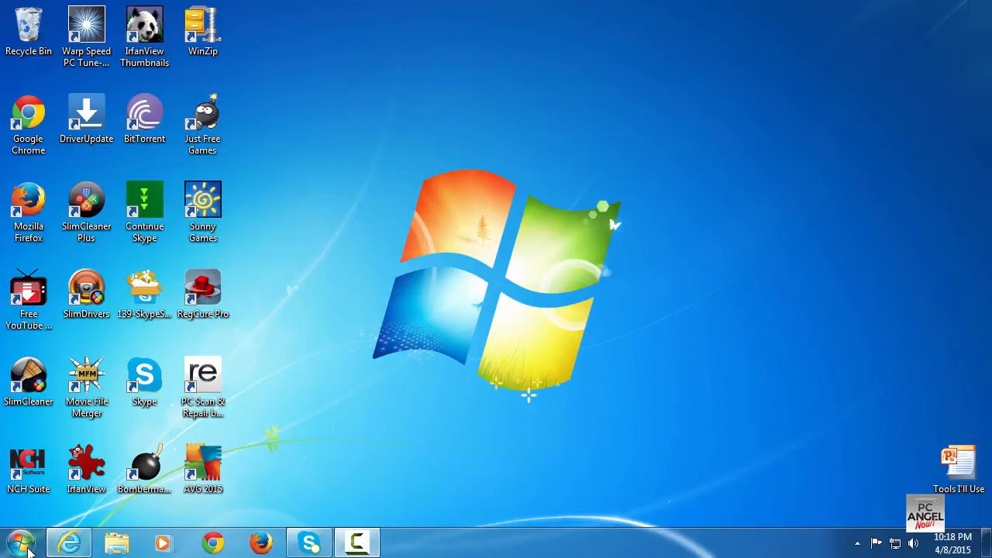
Search for msconfig from the Start menu and open System Configuration
left_click(21, 543)
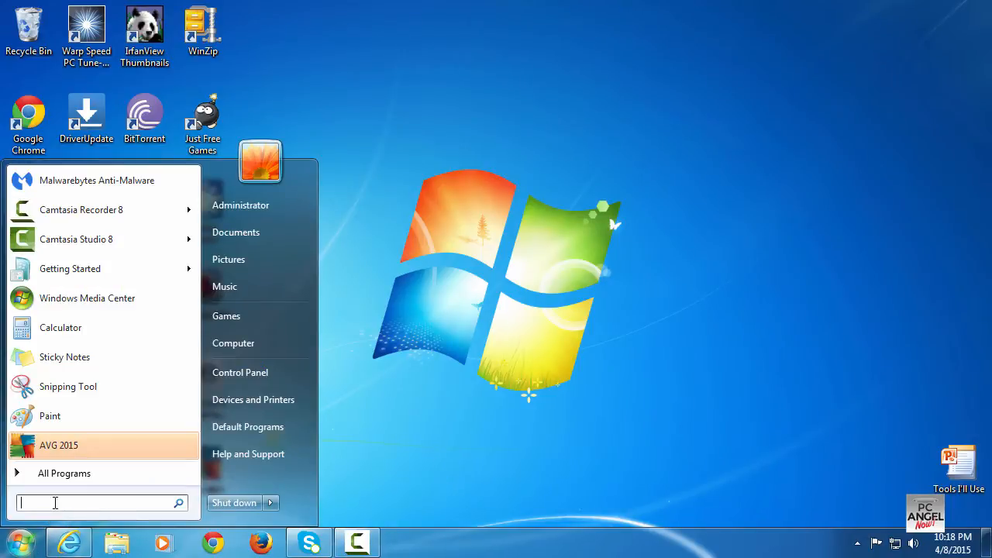
type("msconf")
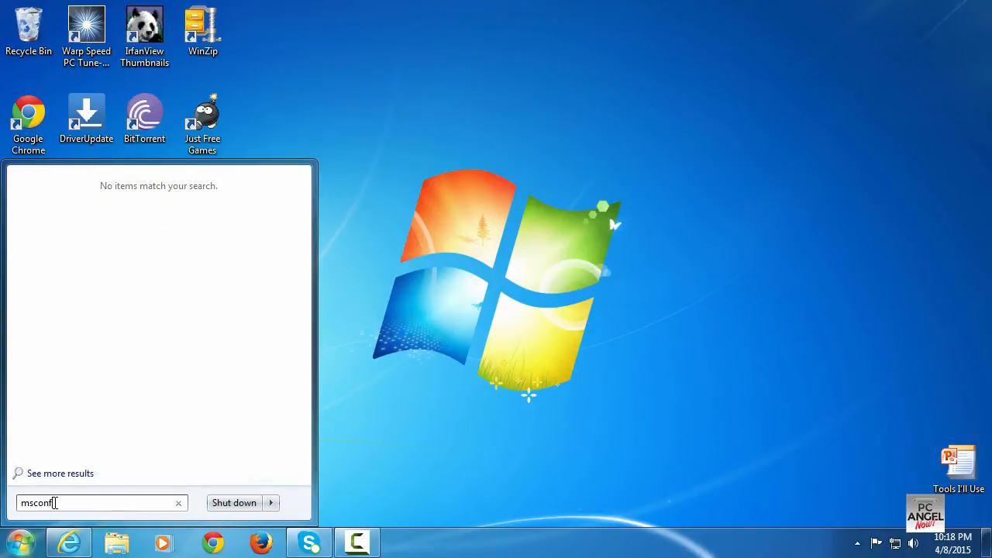
type("ig")
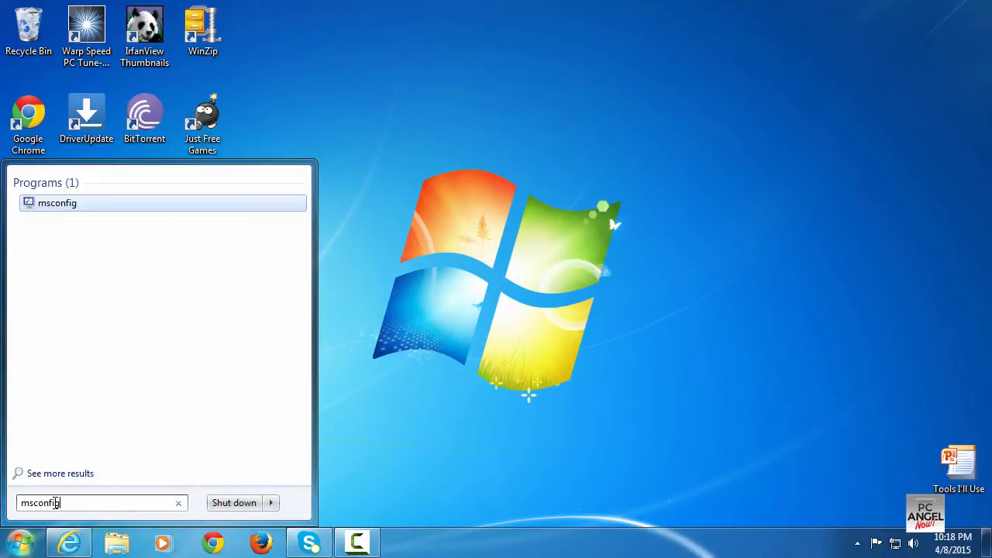
key("Return")
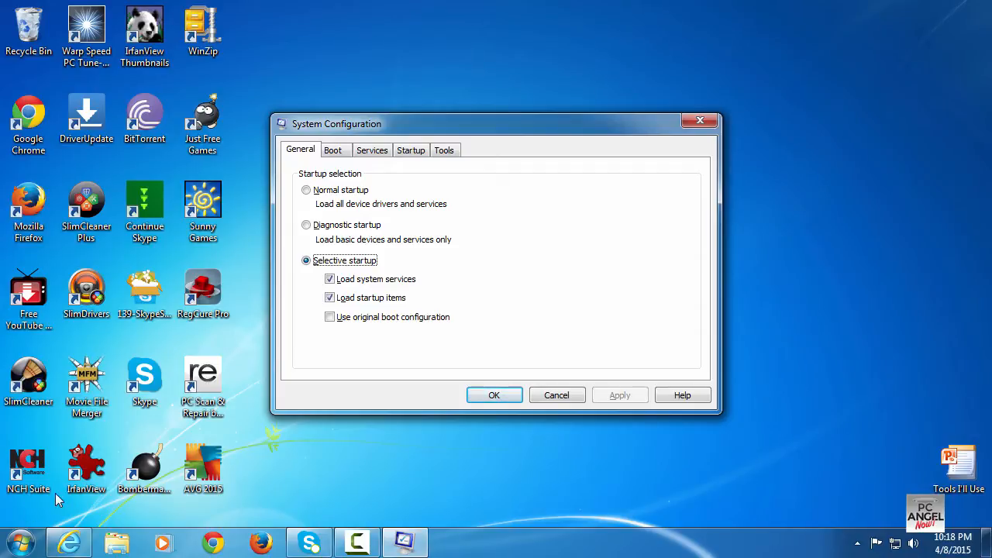
left_click(524, 546)
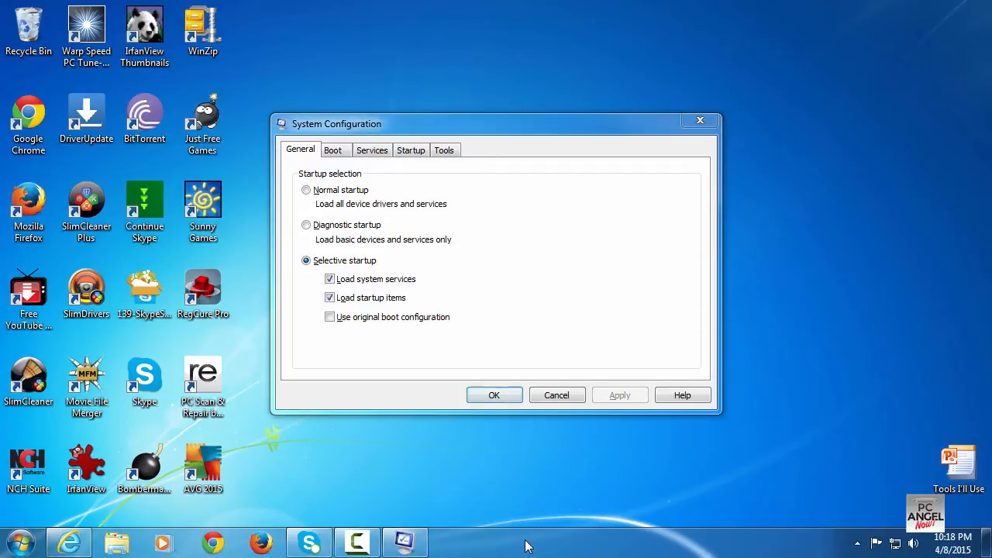
right_click(523, 545)
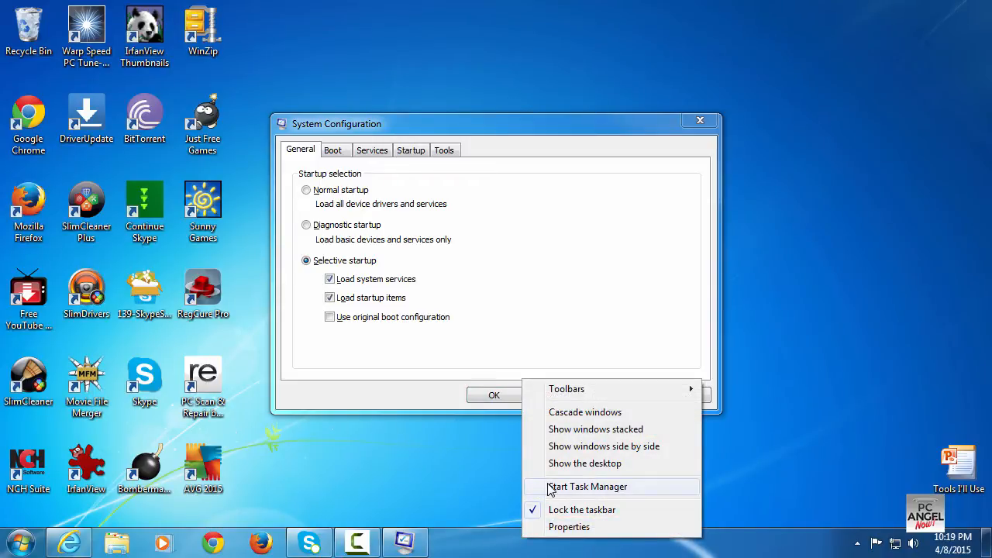
left_click(490, 539)
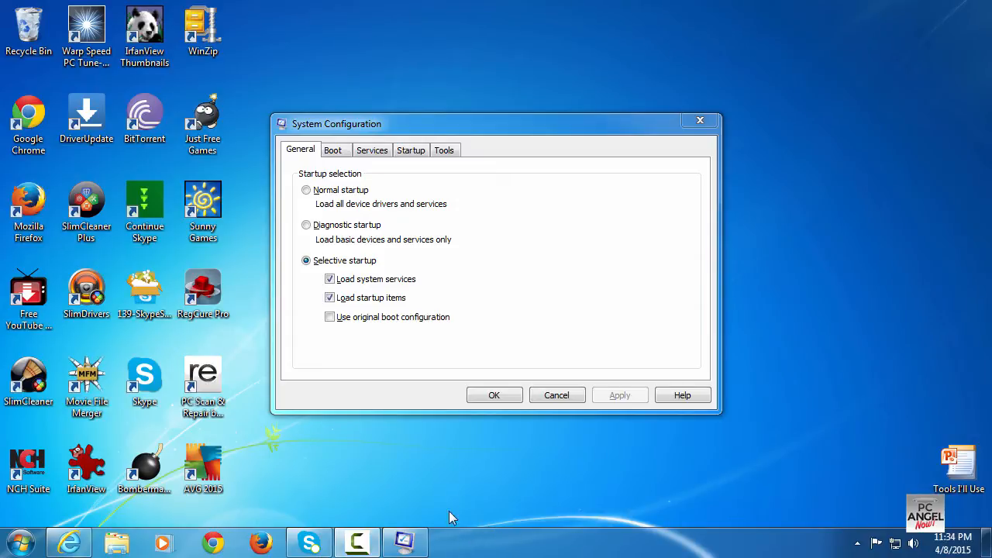
On the Startup tab, widen the item column and disable CleanMyPC Registry Cleaner, SlimCleaner Plus and the first Live Update
left_click(411, 151)
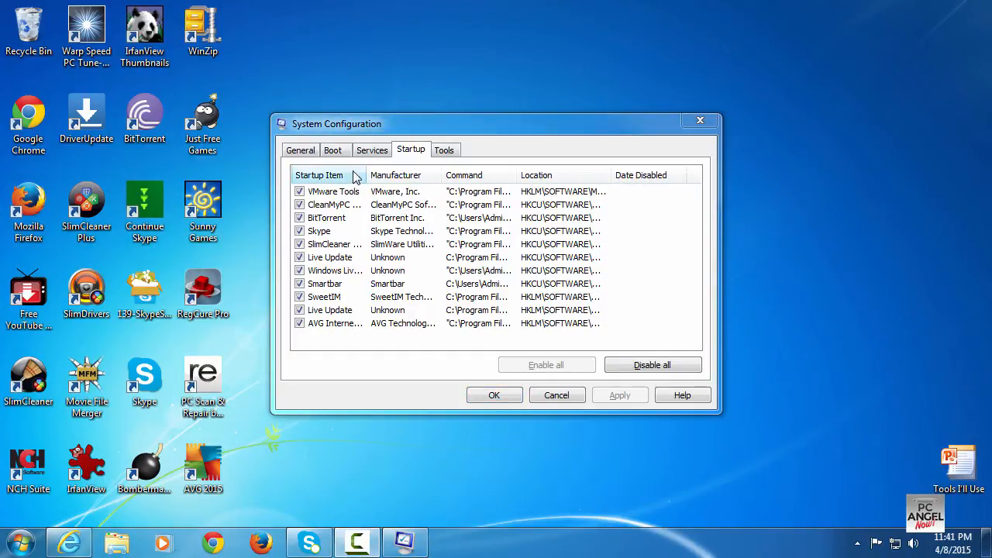
left_click_drag(363, 174, 422, 171)
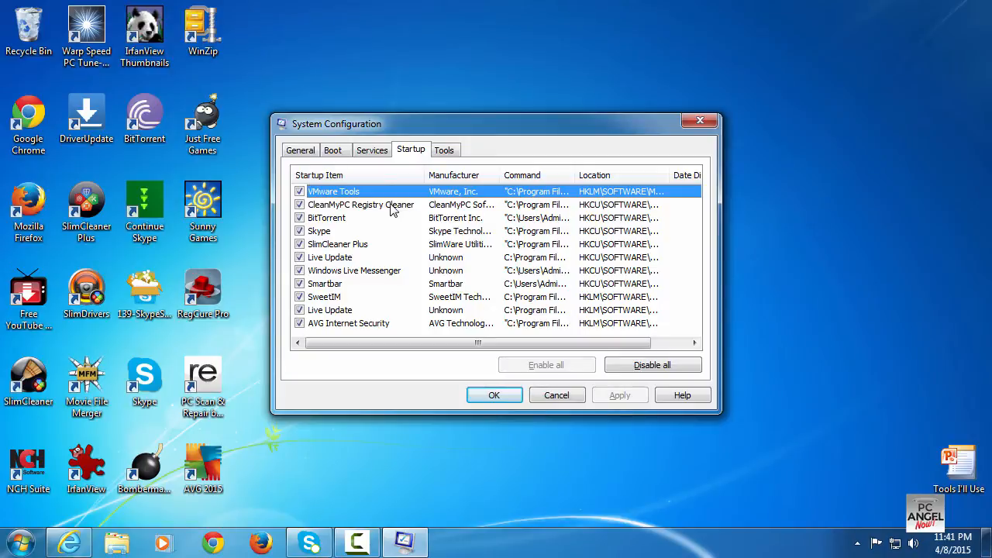
left_click(298, 206)
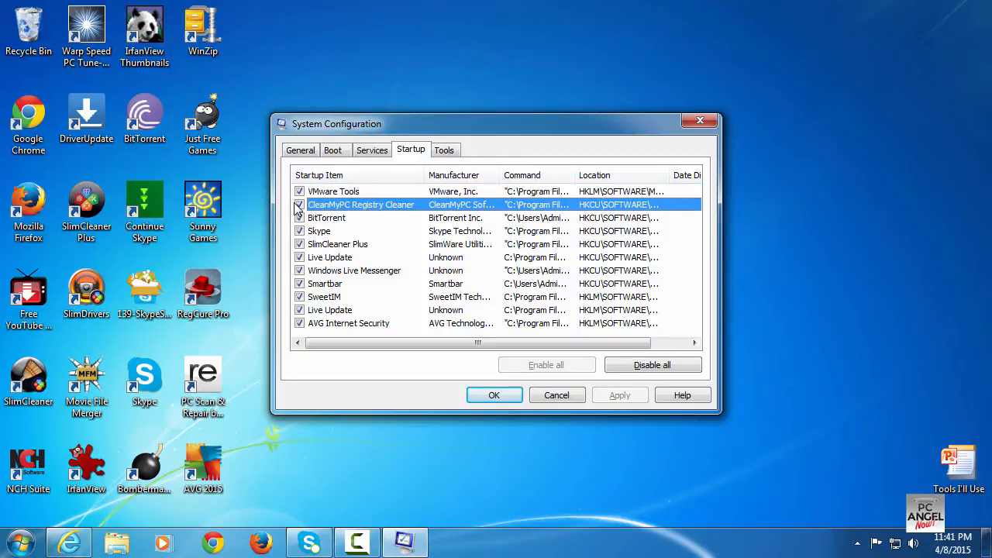
left_click(299, 206)
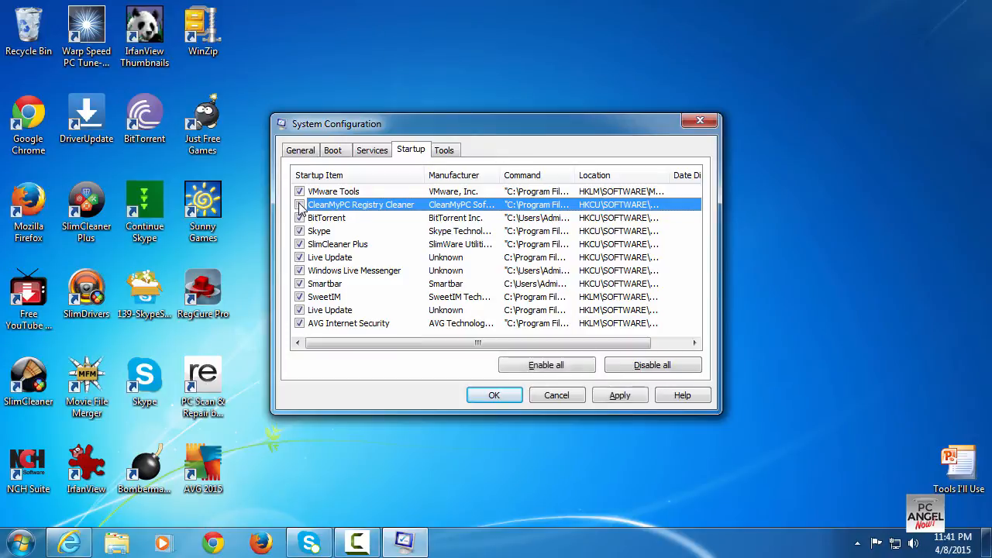
left_click(300, 244)
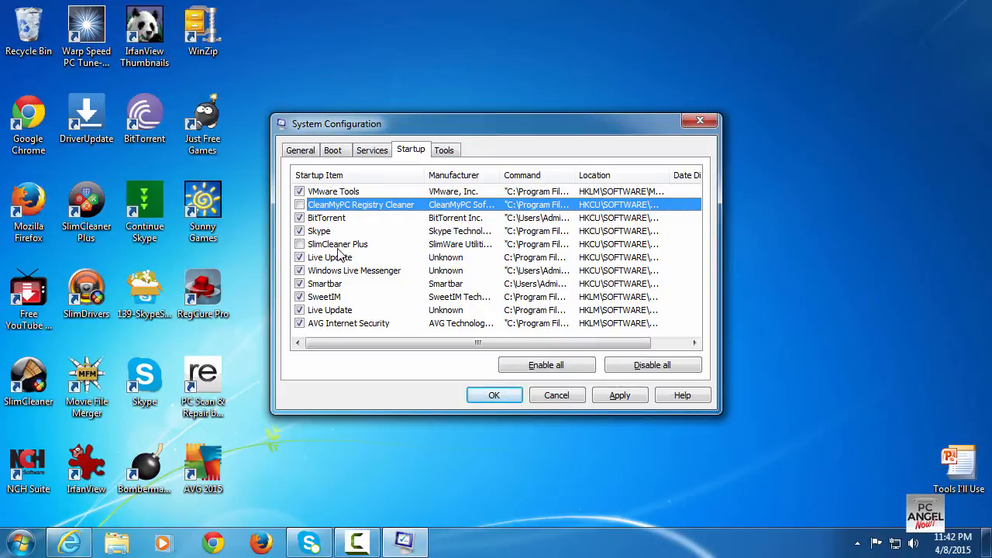
left_click(299, 258)
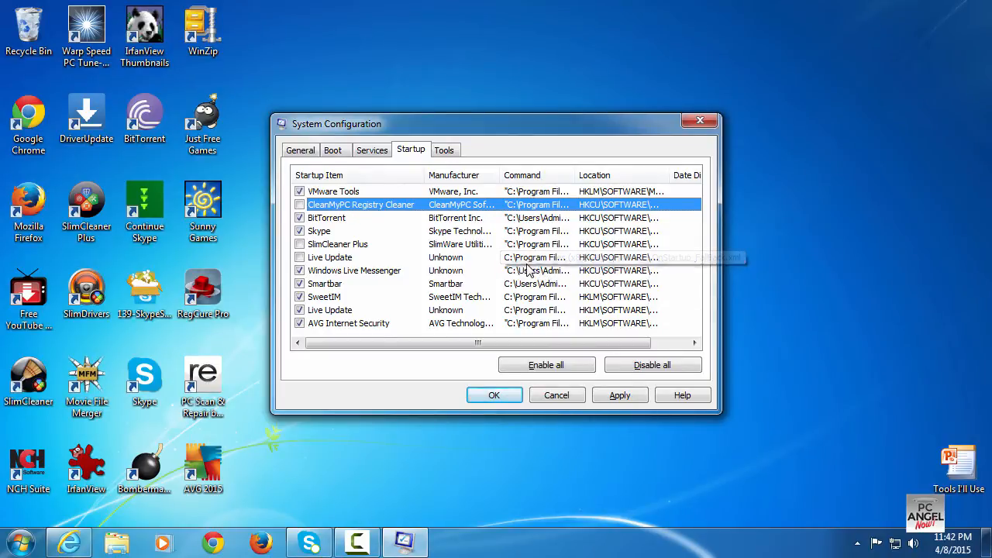
Disable Windows Live Messenger, Smartbar, SweetIM and the second Live Update startup items, then confirm with OK
left_click(298, 271)
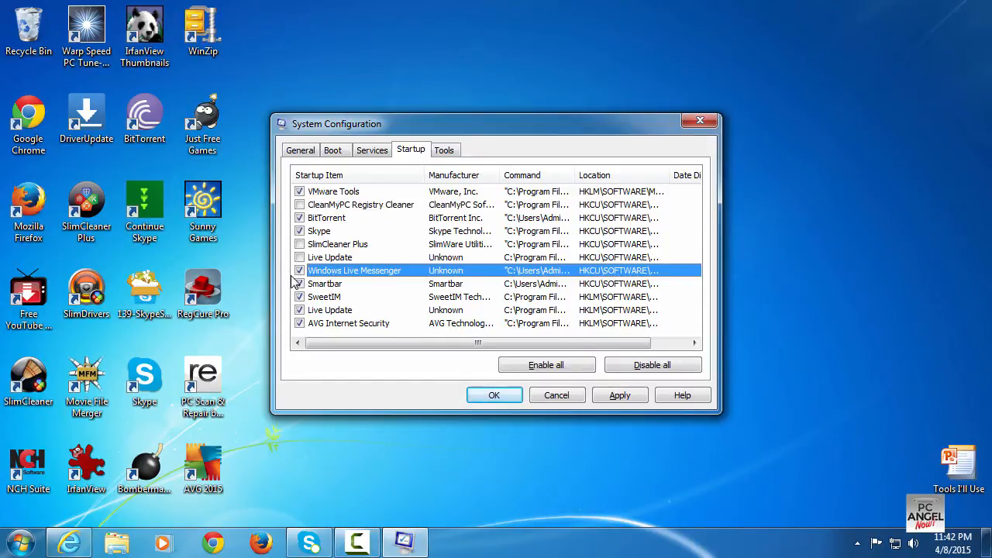
left_click(299, 271)
left_click(299, 284)
left_click(299, 297)
left_click(299, 310)
left_click(490, 397)
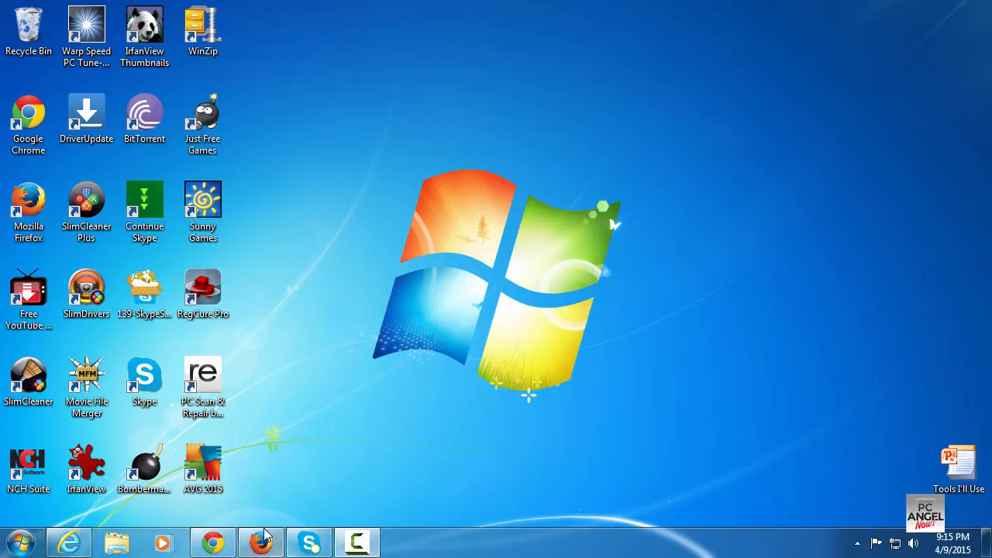
Check web access in Chrome, Internet Explorer and Firefox
left_click(214, 543)
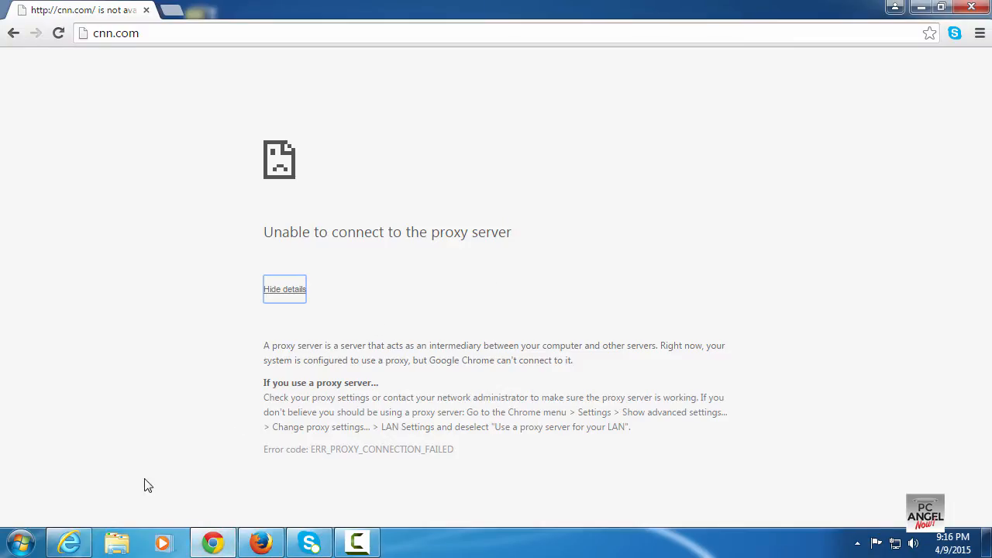
left_click(72, 542)
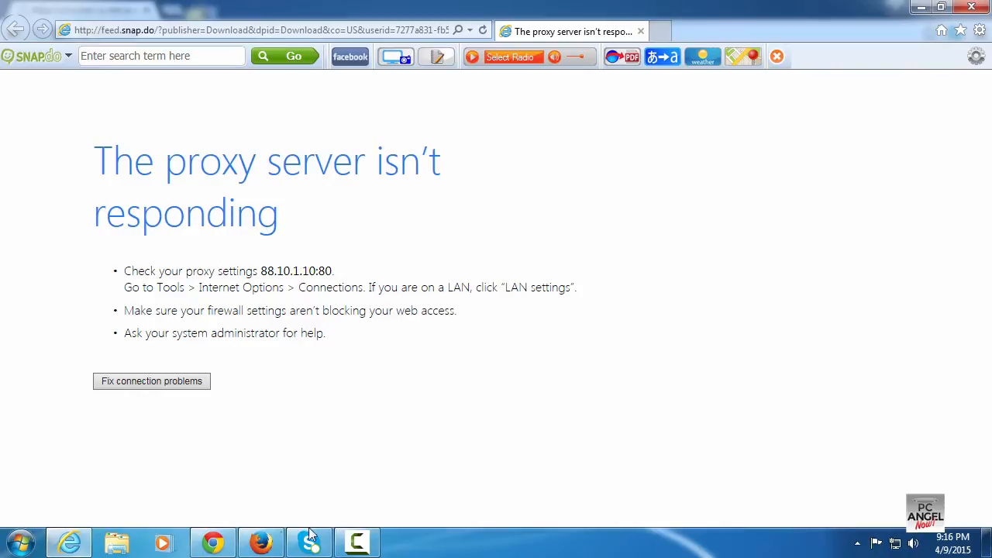
left_click(262, 546)
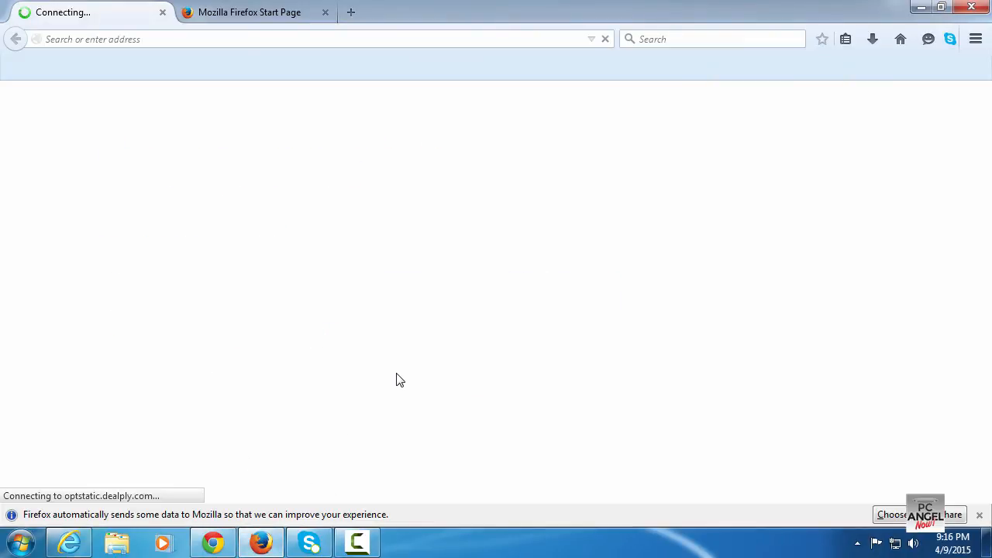
left_click(921, 7)
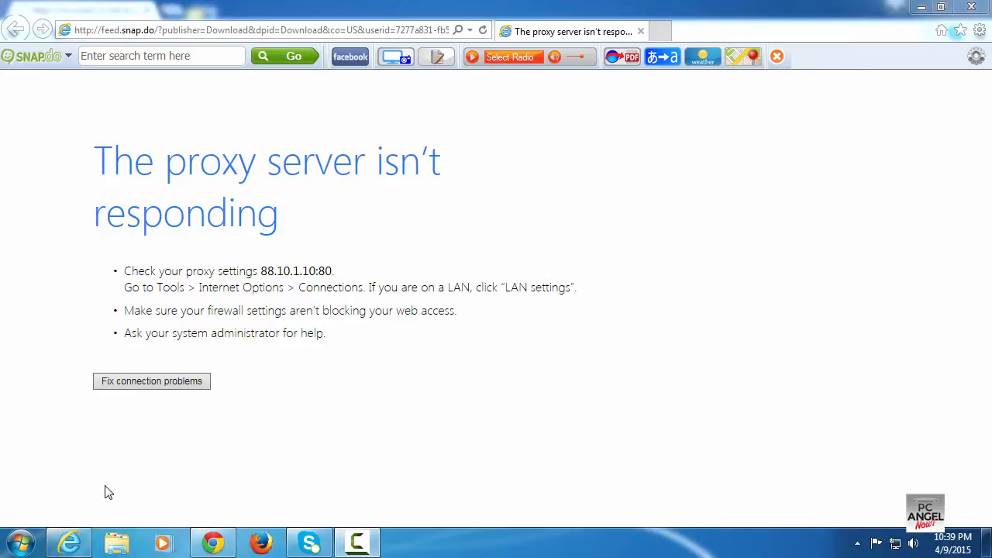
Open Control Panel from the Start menu
left_click(21, 545)
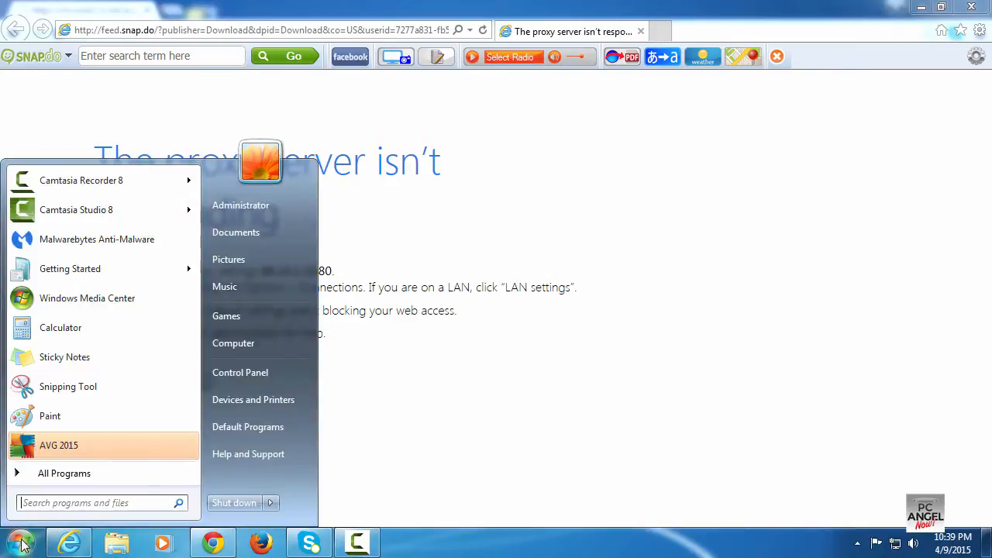
left_click(274, 375)
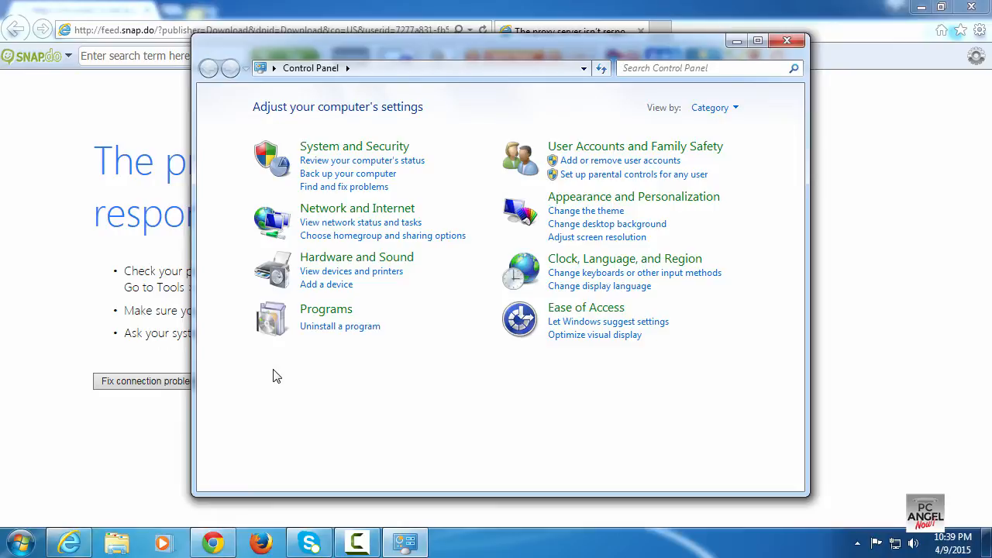
Switch the Control Panel view to Large icons
left_click(347, 211)
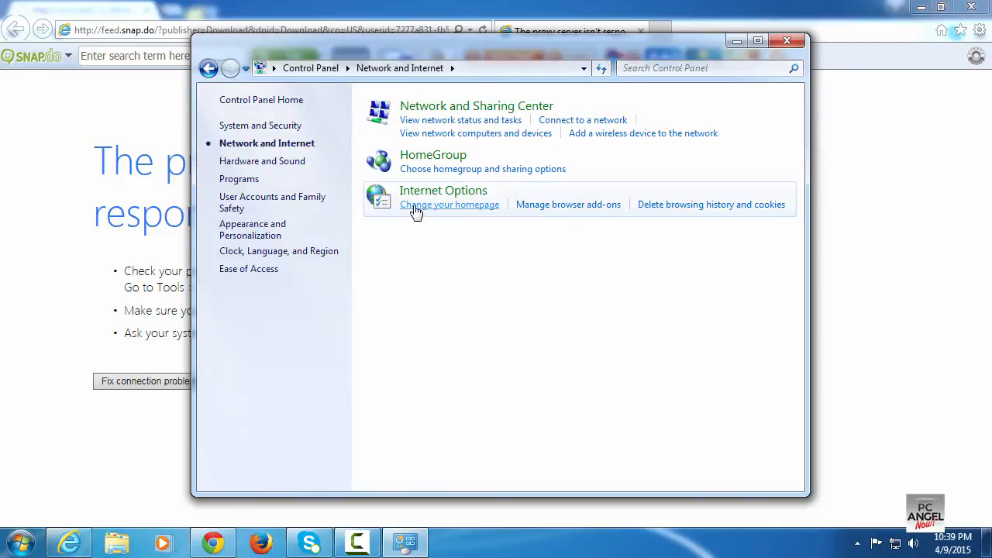
left_click(314, 69)
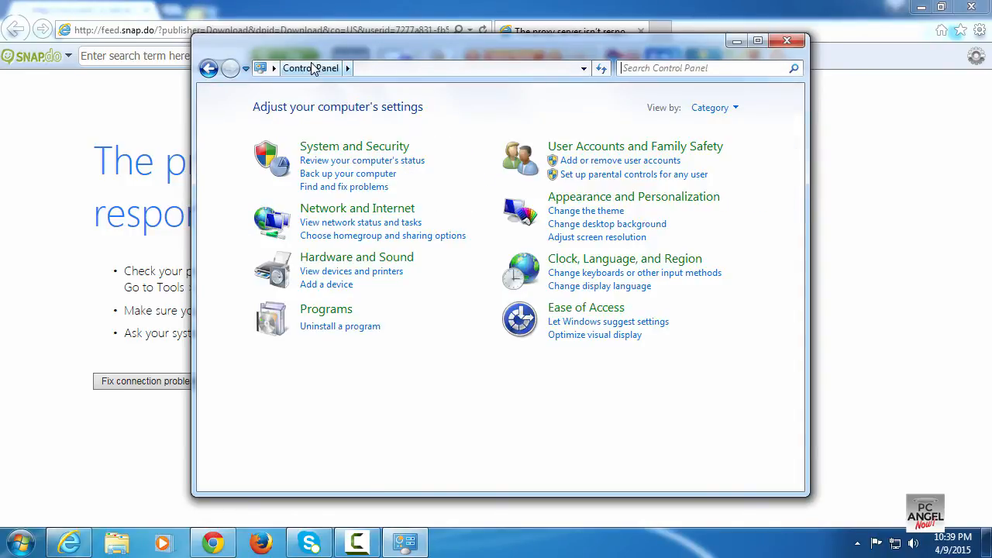
left_click(718, 111)
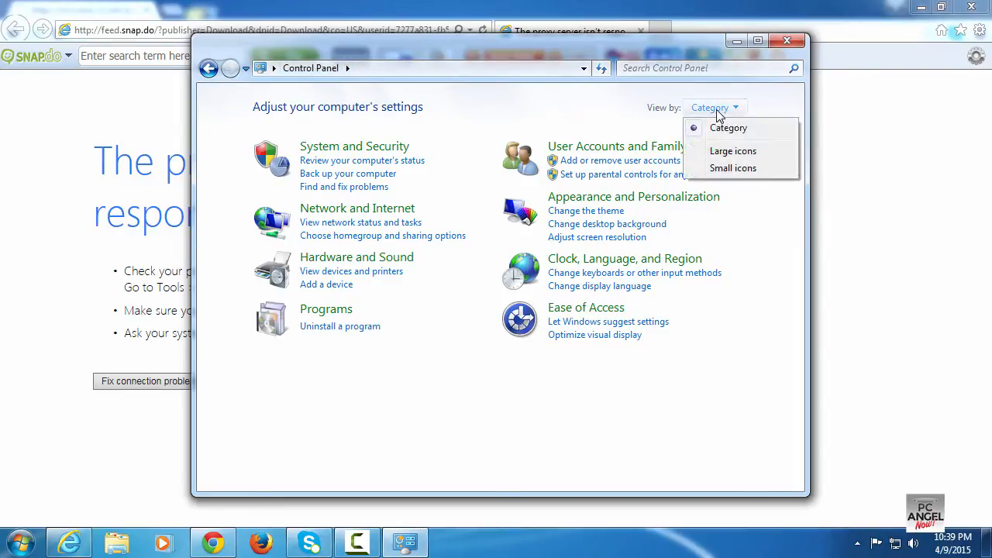
left_click(733, 151)
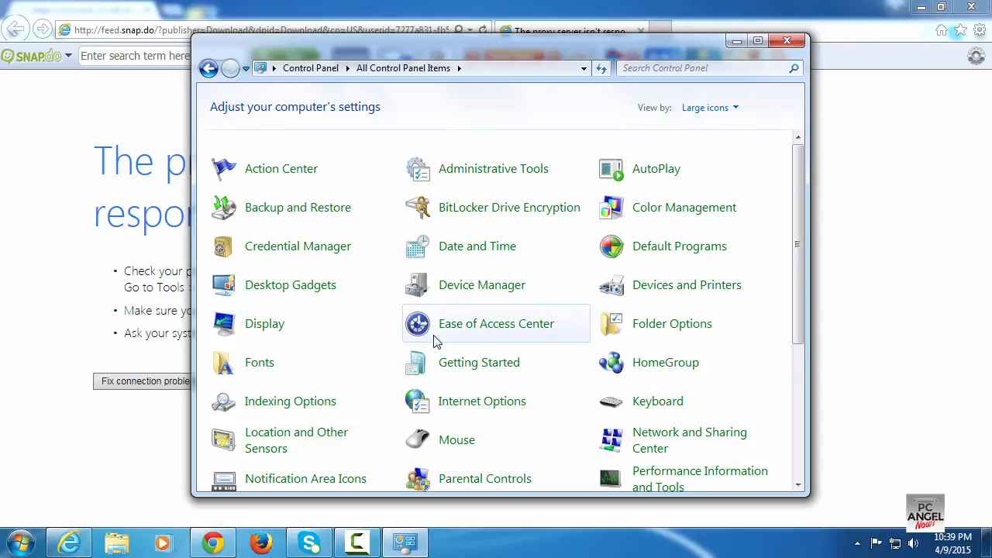
Open Internet Options and turn off the LAN proxy server setting, confirming both dialogs
left_click(460, 408)
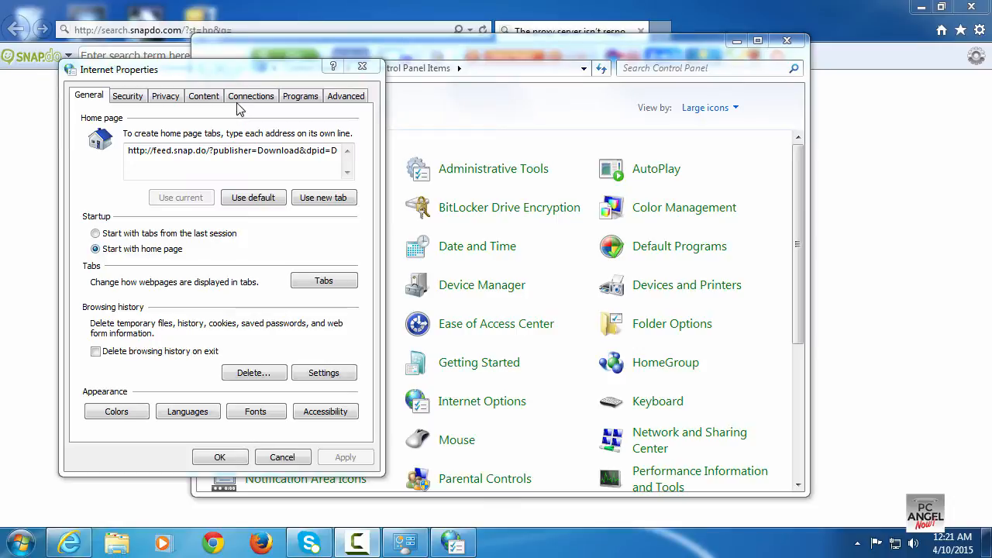
left_click(244, 98)
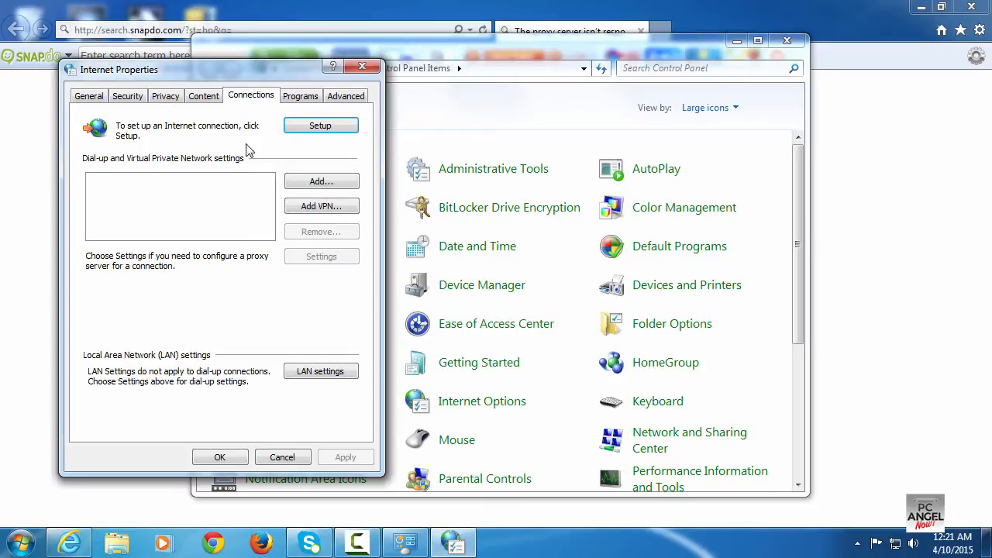
left_click(302, 371)
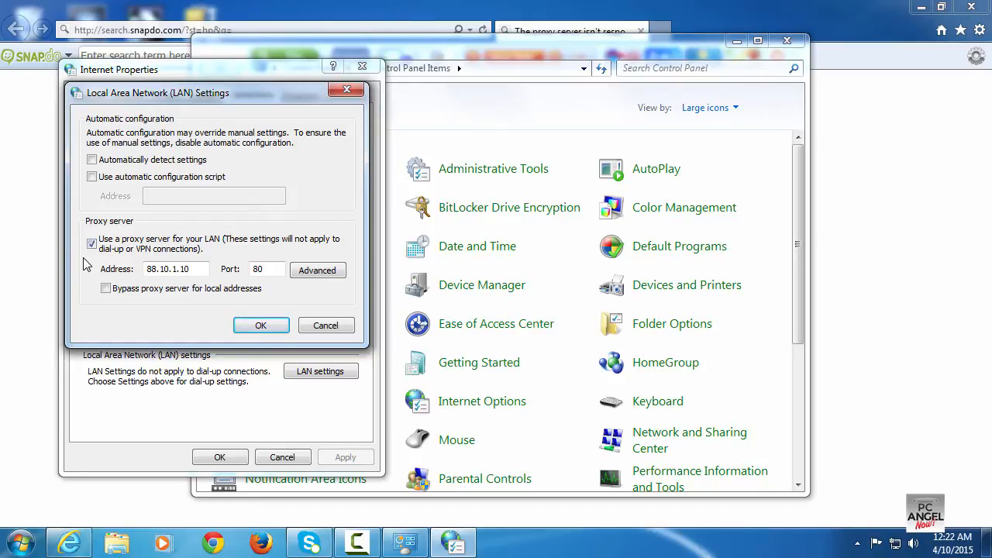
left_click(92, 245)
left_click(245, 326)
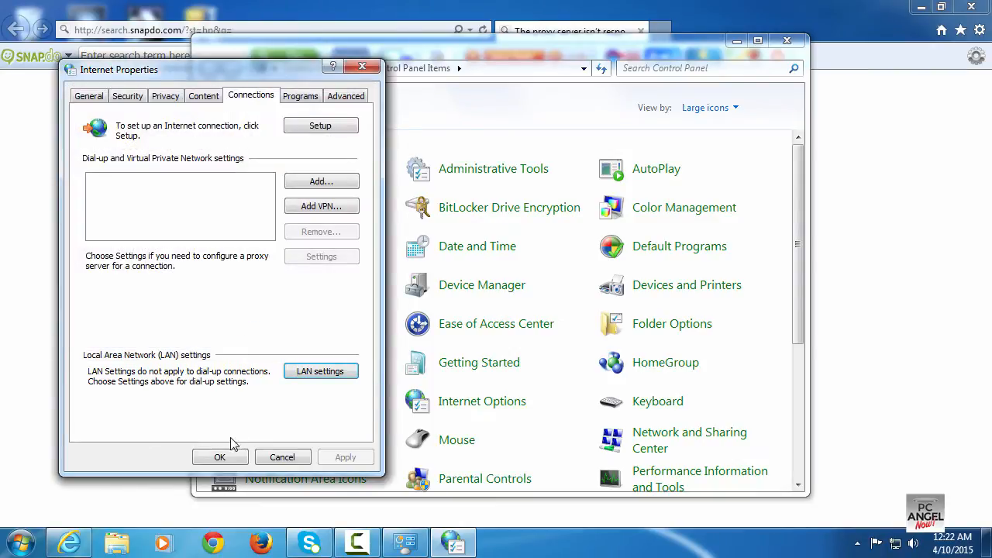
left_click(221, 457)
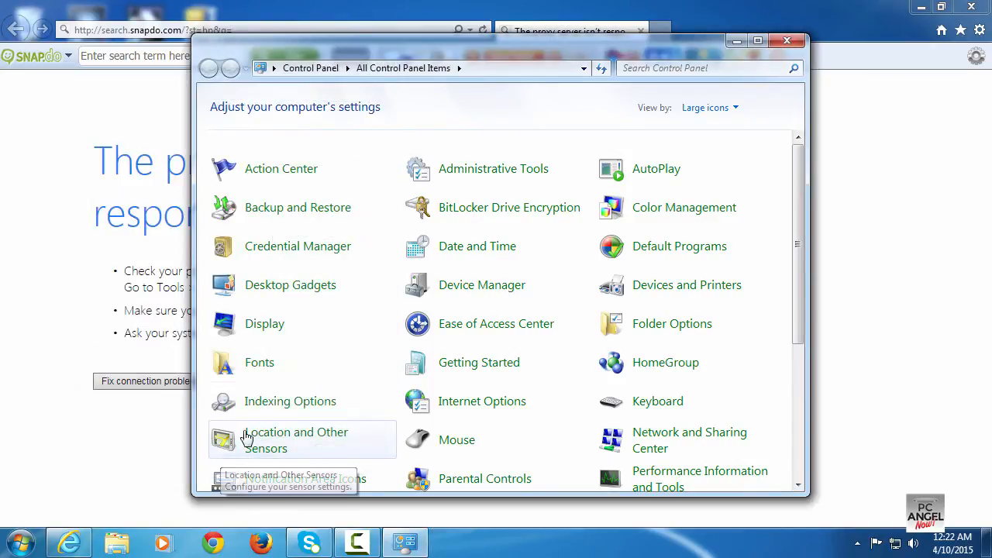
Close Control Panel and load the home page in Internet Explorer to retest web access
left_click(787, 41)
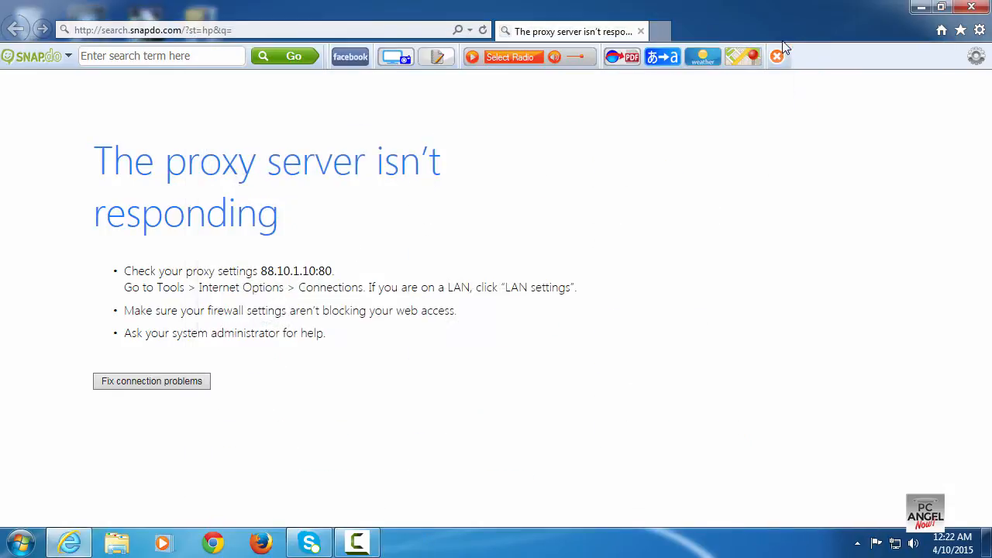
left_click(941, 31)
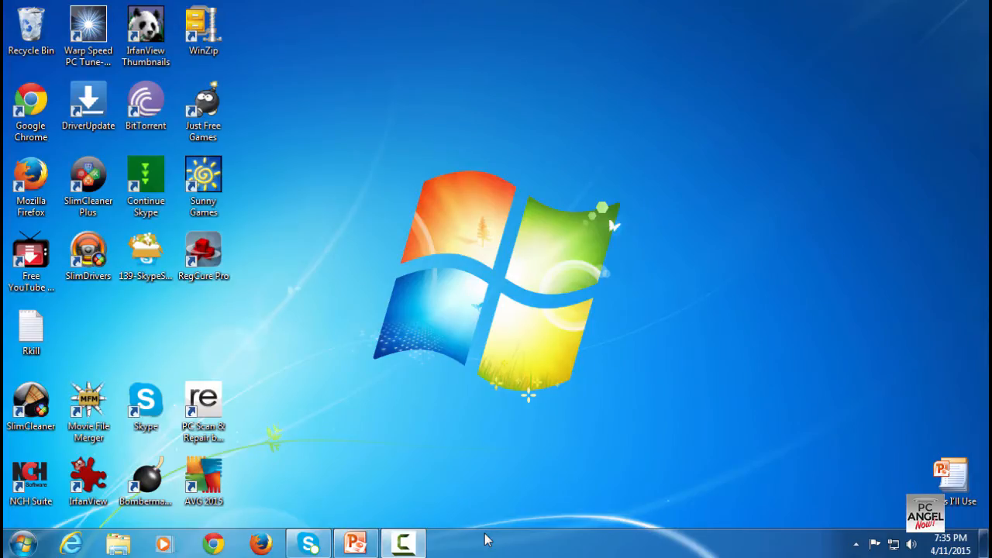
Open Programs and Features from Control Panel using the Large icons view
left_click(24, 545)
left_click(261, 375)
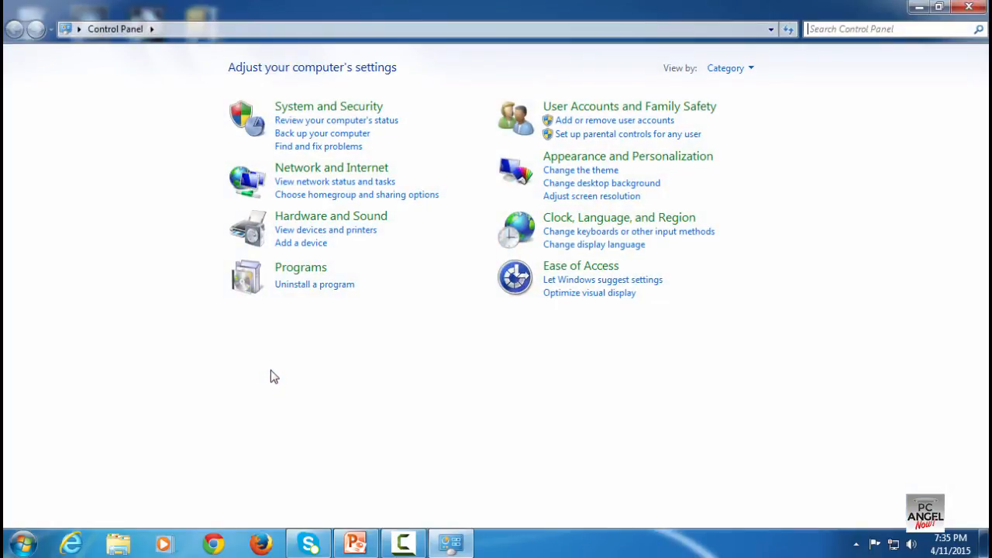
left_click(318, 274)
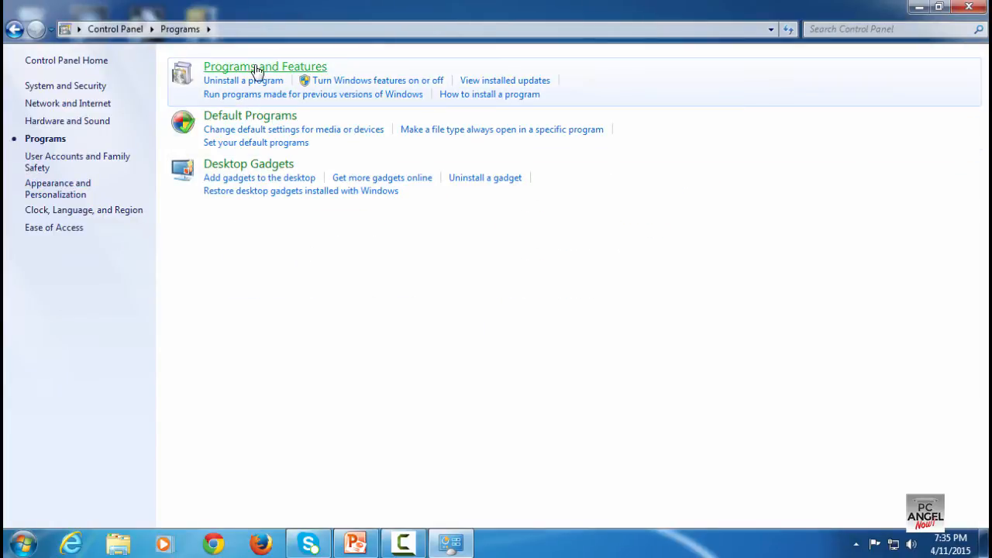
left_click(125, 29)
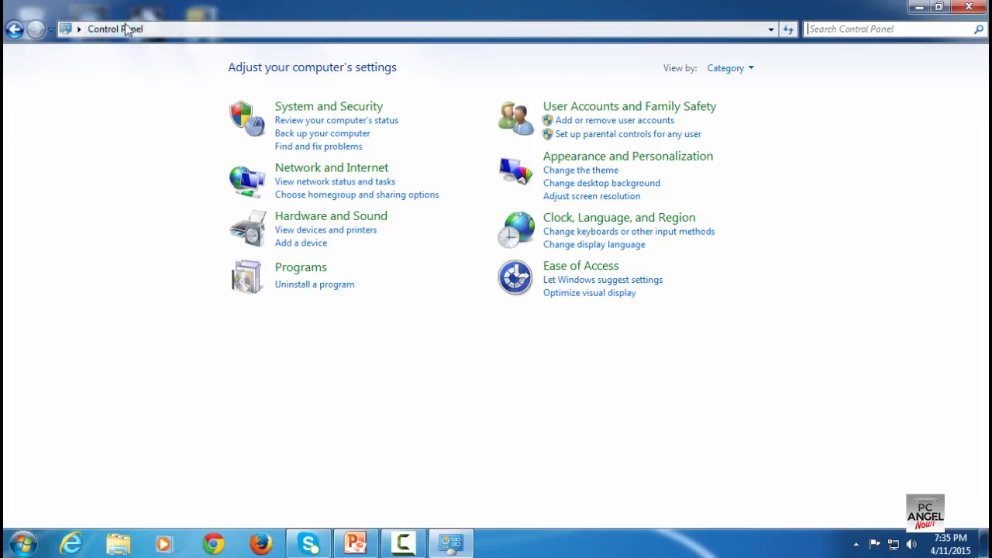
left_click(722, 69)
left_click(740, 109)
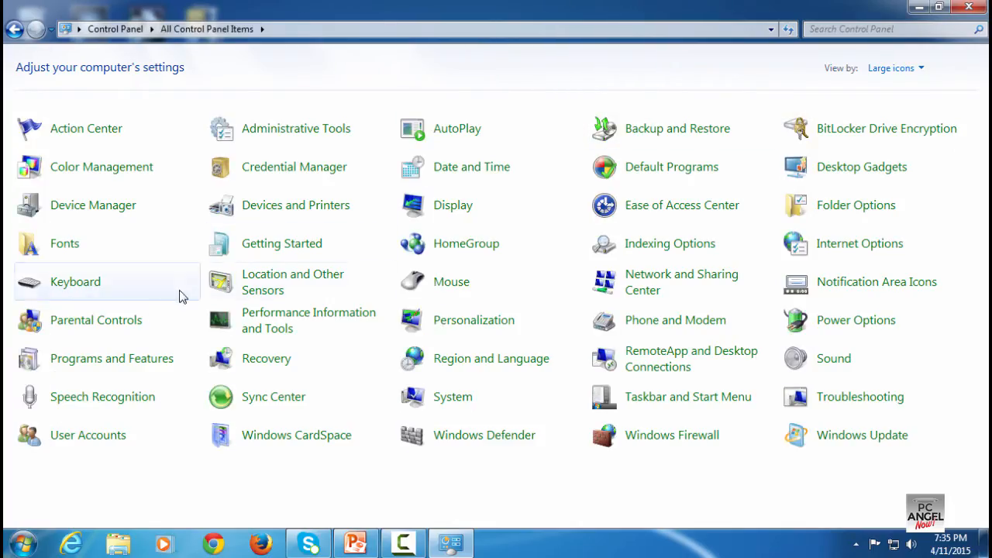
left_click(97, 362)
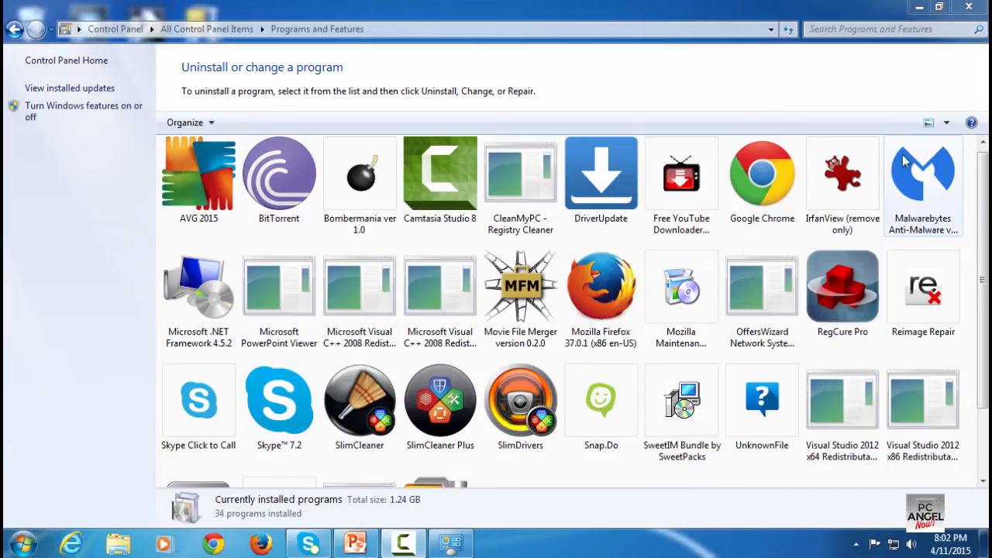
Switch the program list to Details view and uninstall Bombermania ver 1.0
left_click(946, 125)
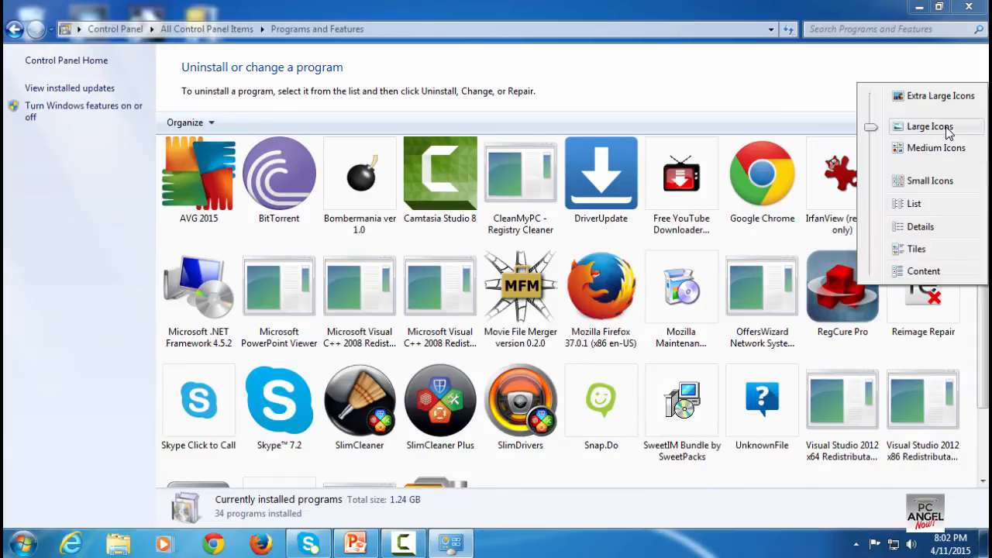
left_click(921, 228)
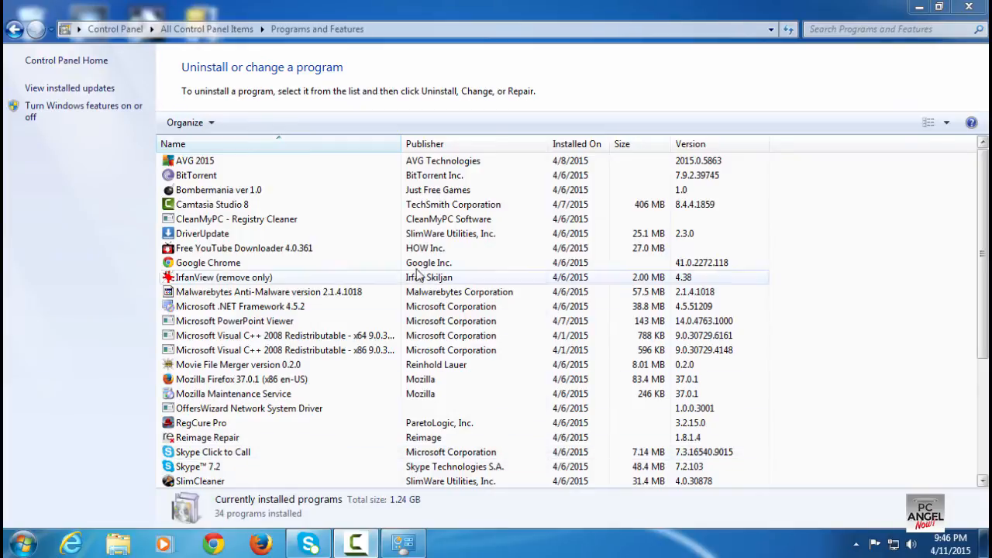
left_click(254, 196)
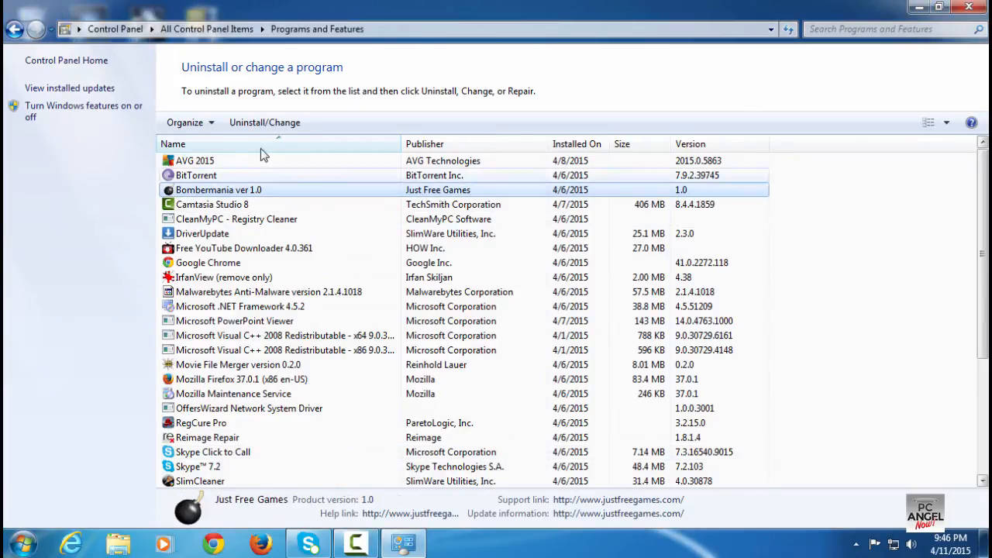
left_click(265, 123)
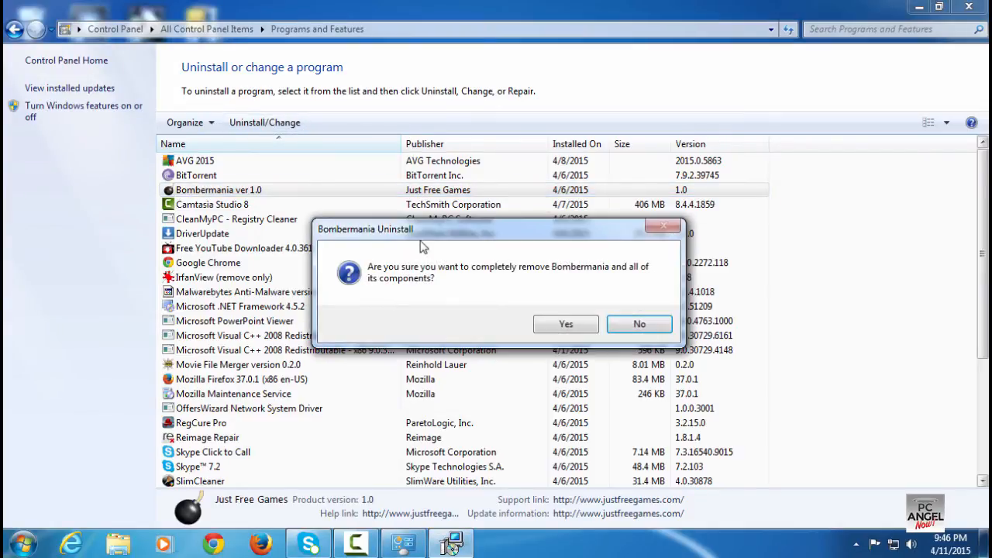
left_click(546, 325)
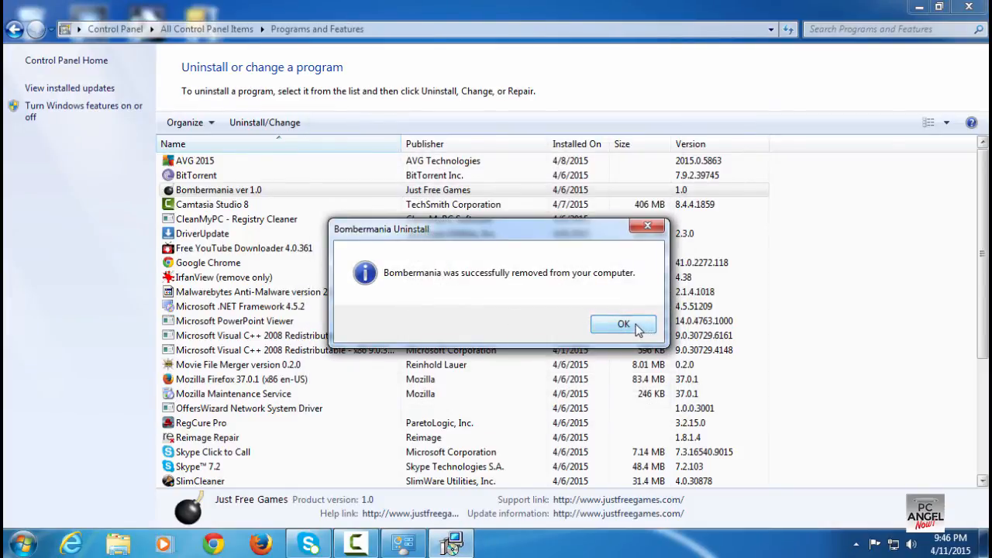
left_click(626, 326)
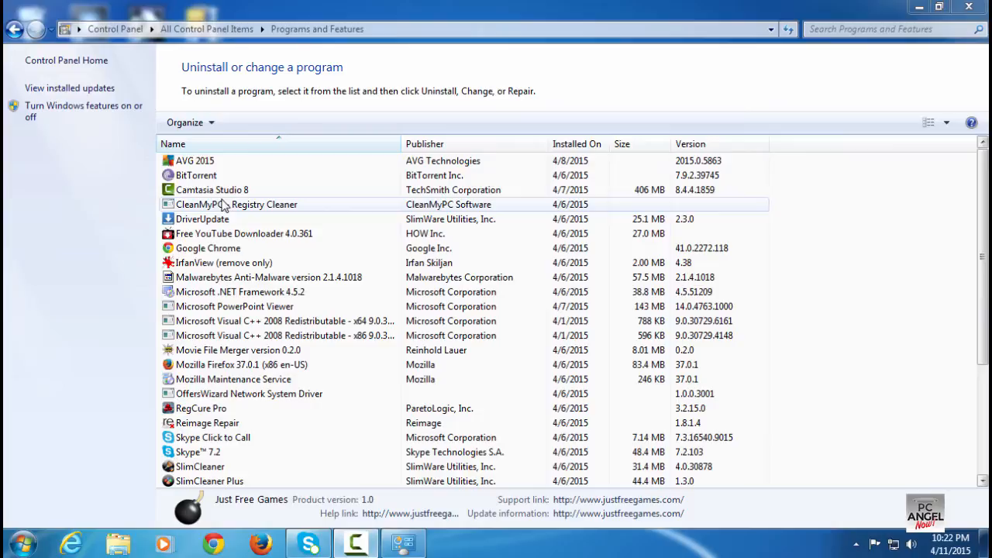
Uninstall CleanMyPC - Registry Cleaner
left_click(225, 204)
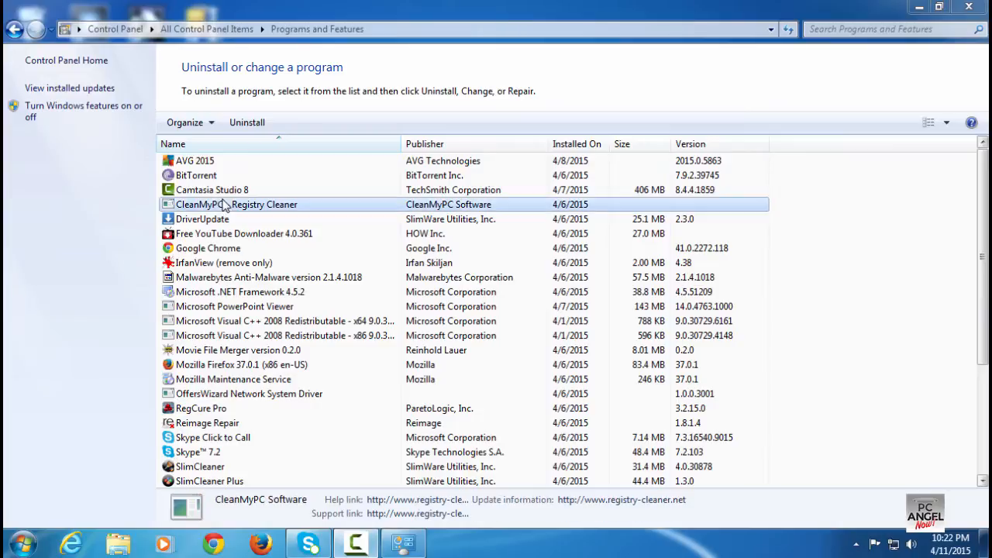
left_click(258, 124)
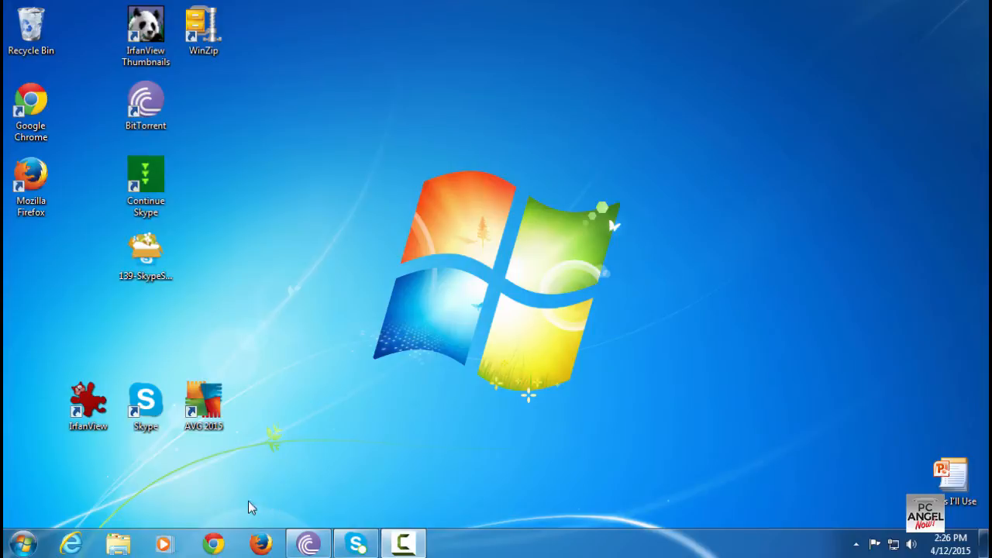
Open System Protection from Computer properties and turn on restoring system settings and previous file versions for drive C:
left_click(13, 547)
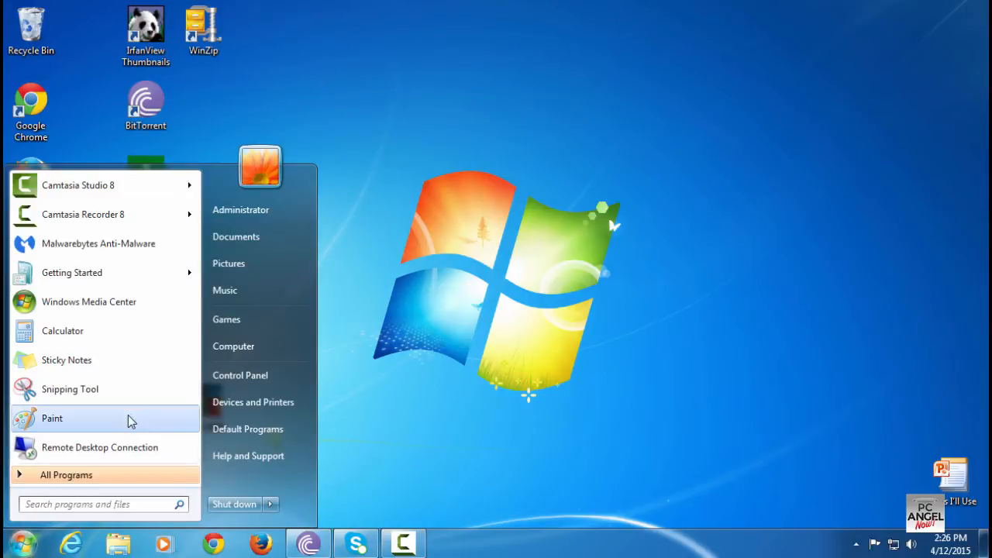
right_click(240, 348)
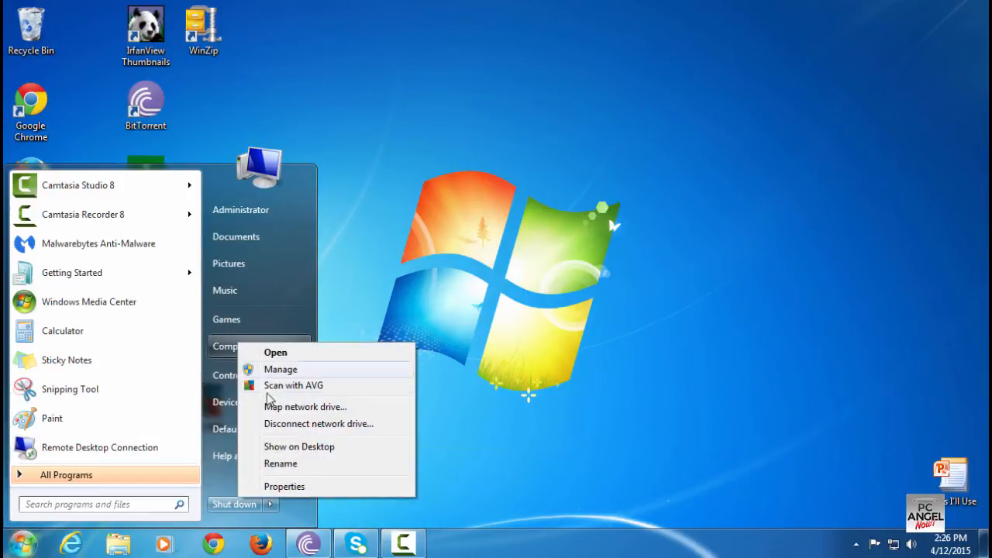
left_click(284, 487)
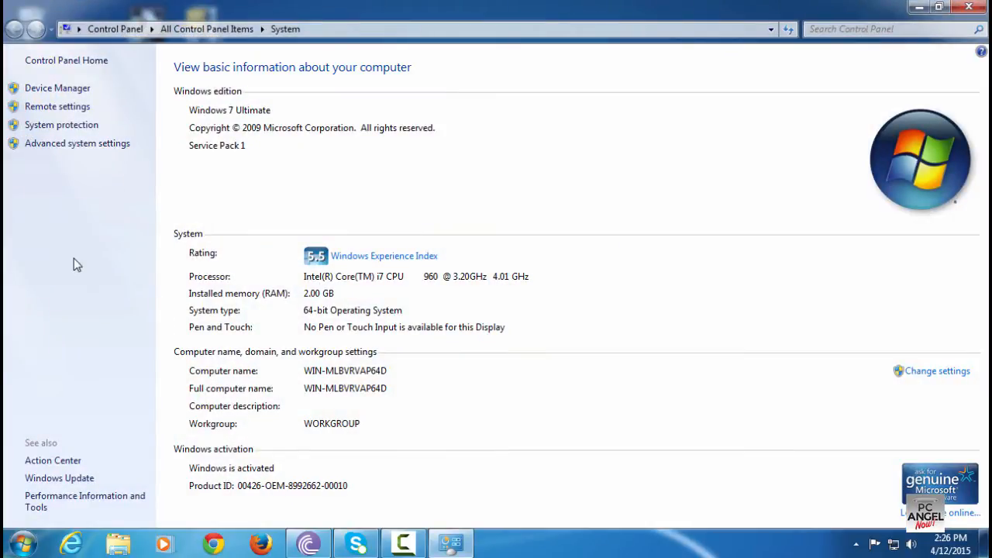
left_click(67, 129)
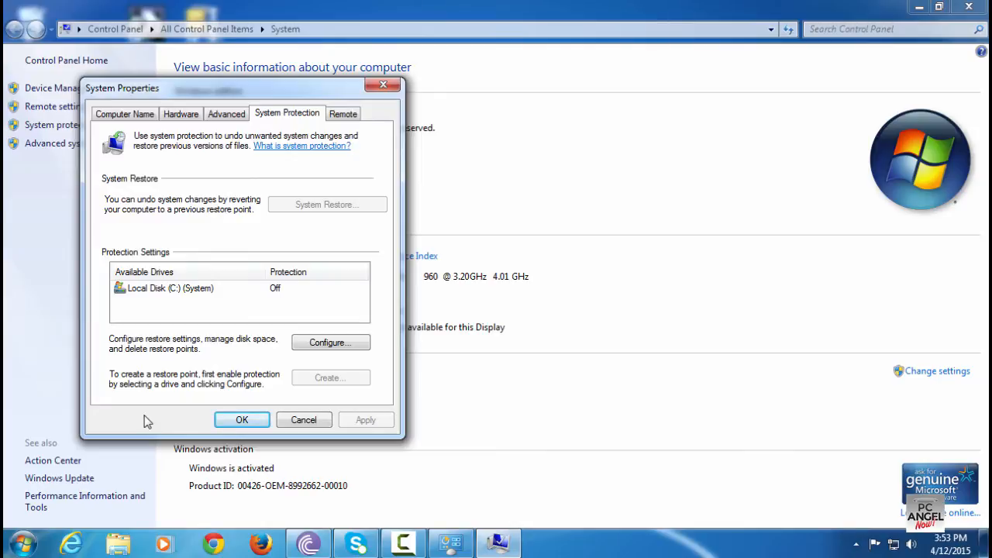
left_click(326, 347)
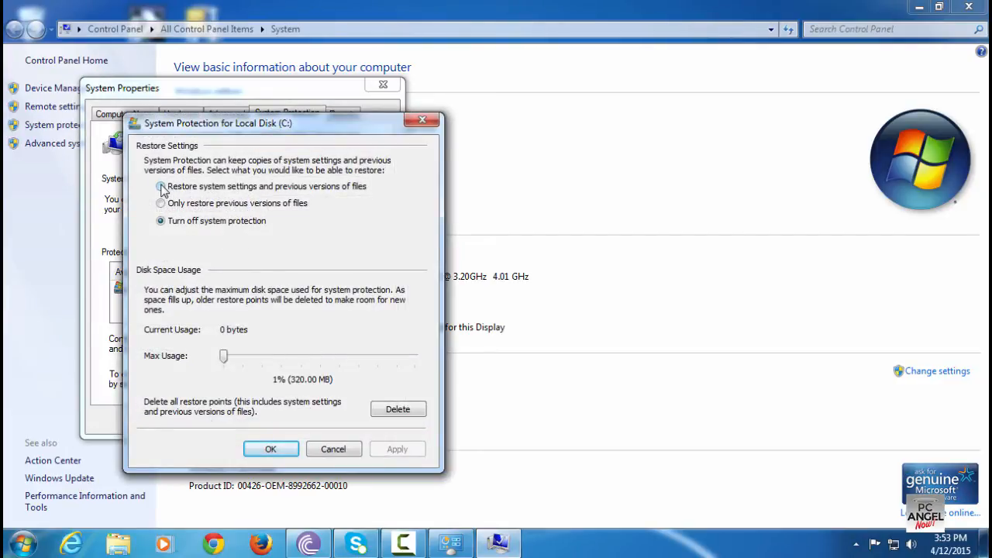
left_click(161, 187)
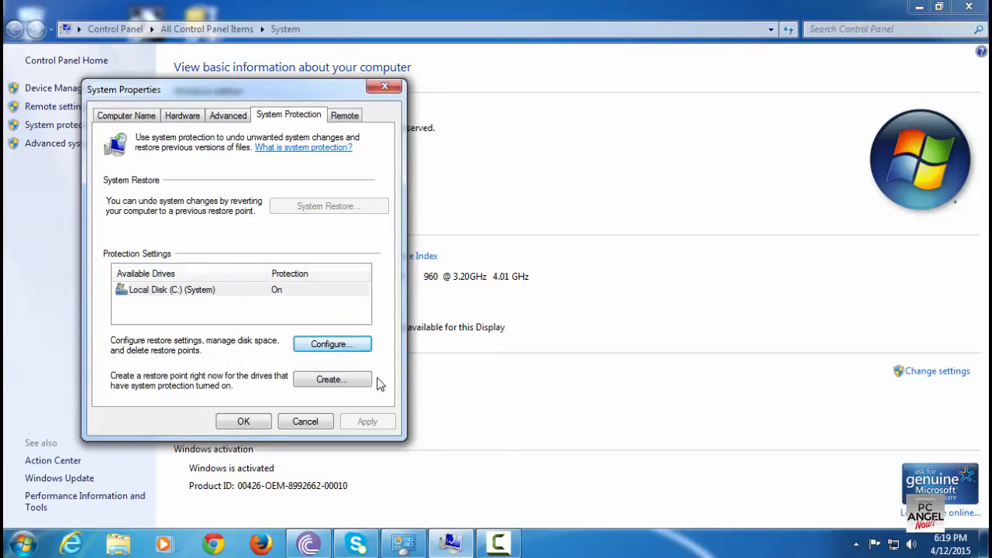
Create a restore point named Pre-scan
left_click(353, 379)
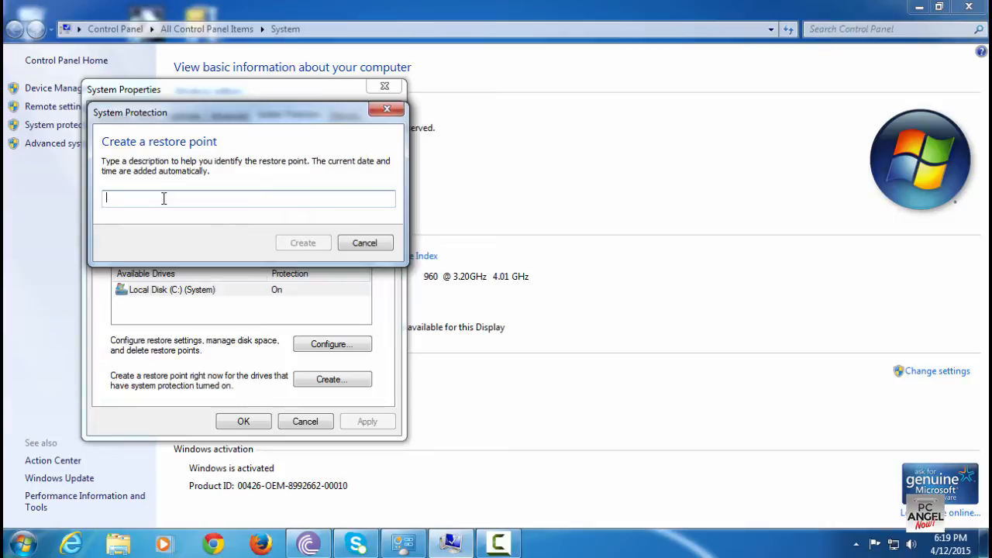
type("Pre")
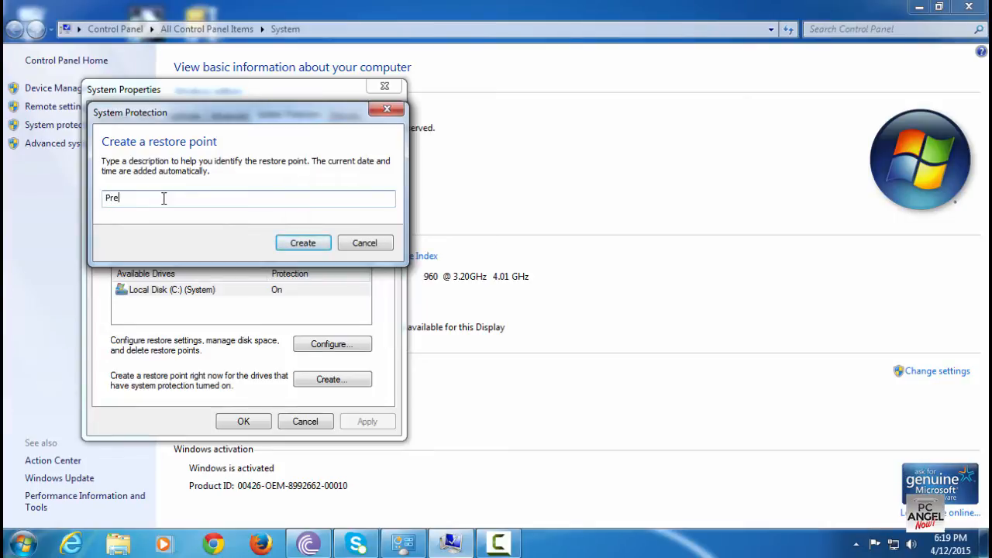
type("-scan")
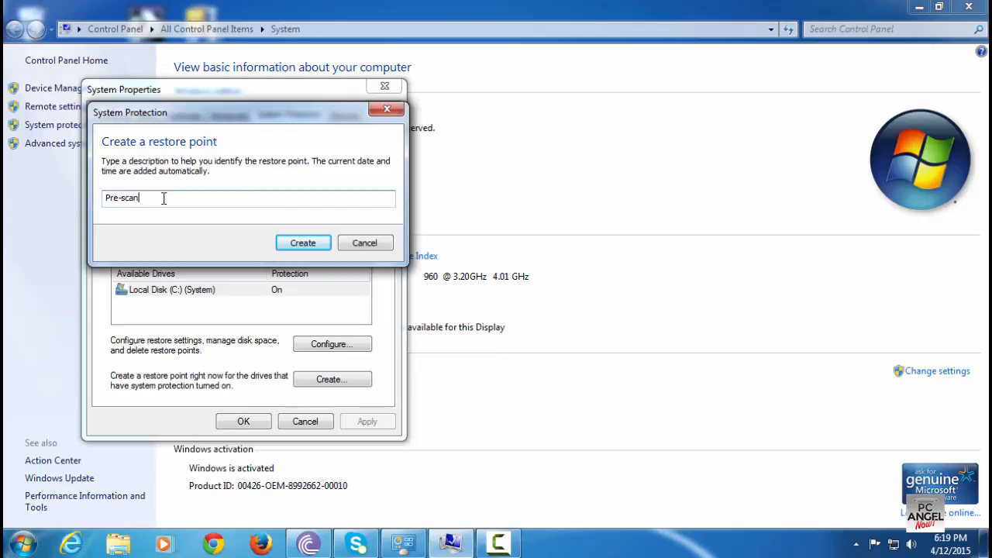
left_click(293, 244)
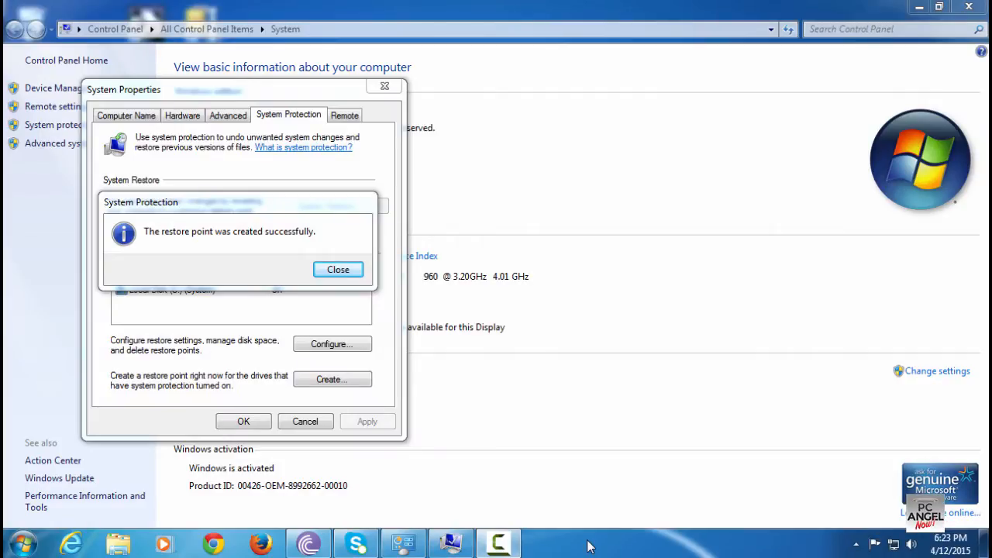
Close the restore point confirmation, the System Properties dialog and the System window
left_click(332, 276)
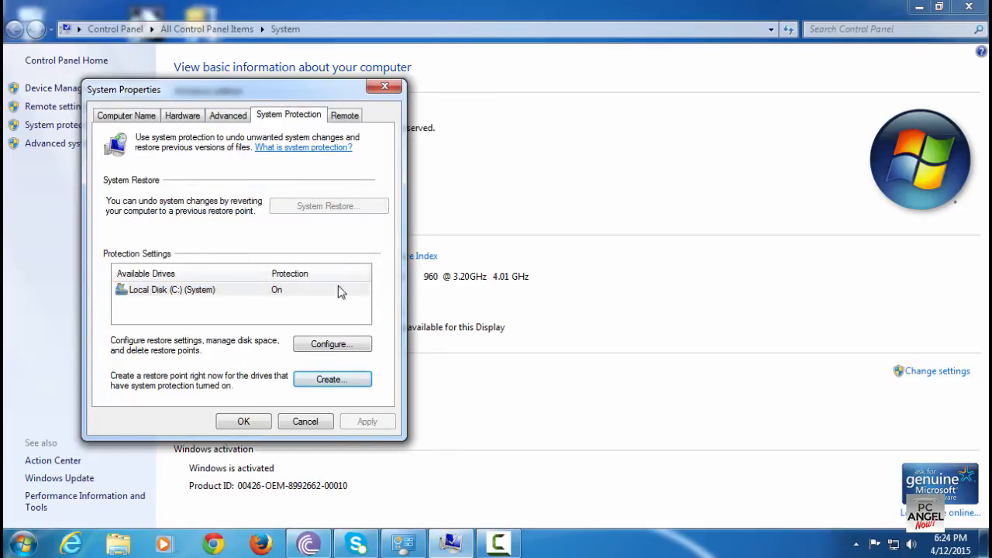
left_click(385, 87)
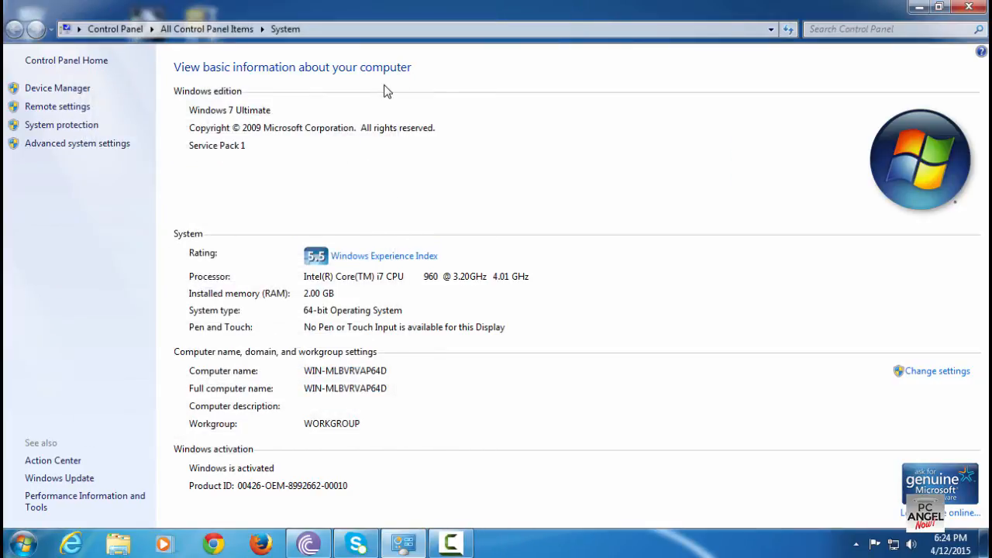
left_click(969, 7)
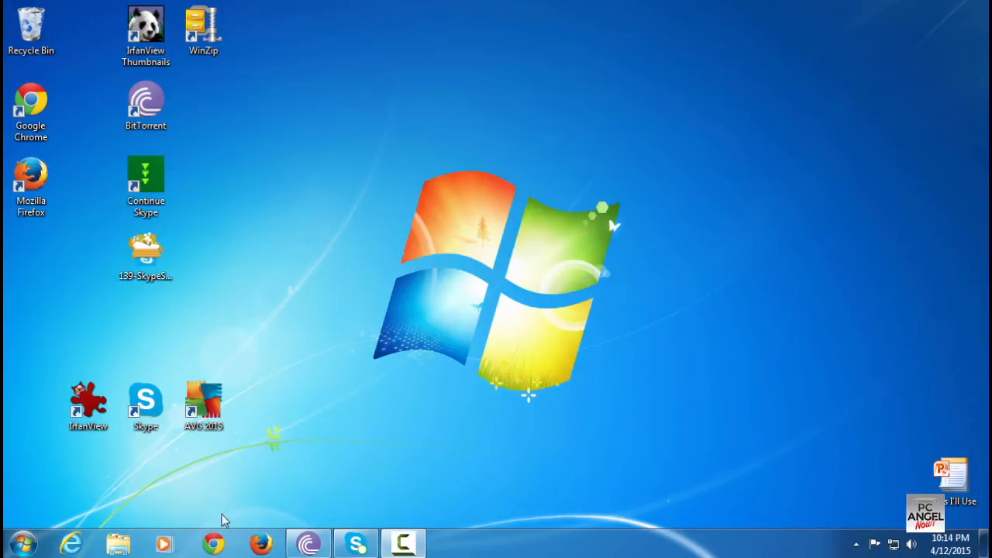
Search for and open Windows Defender, then turn it off by clearing Use this program in its Administrator options
left_click(26, 538)
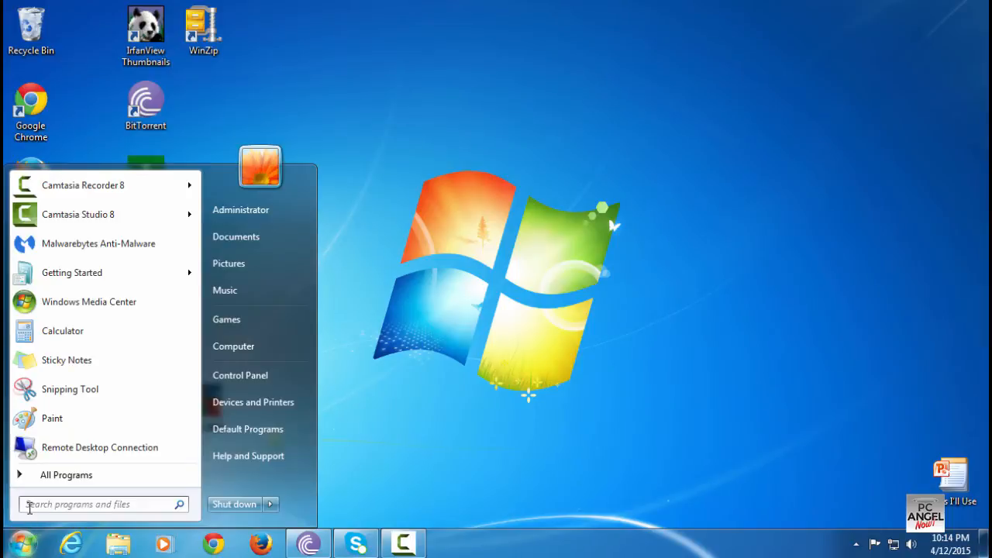
left_click(32, 506)
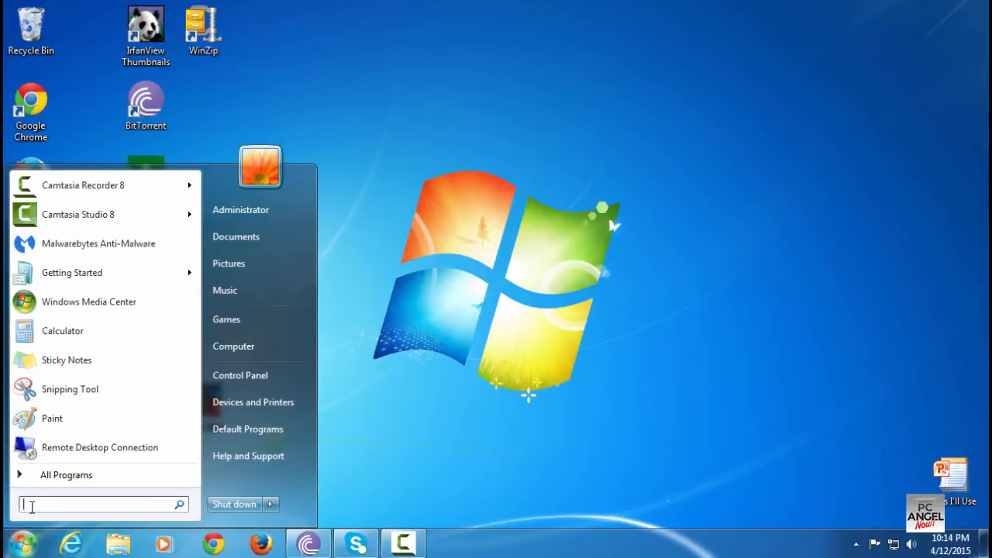
type("windows ")
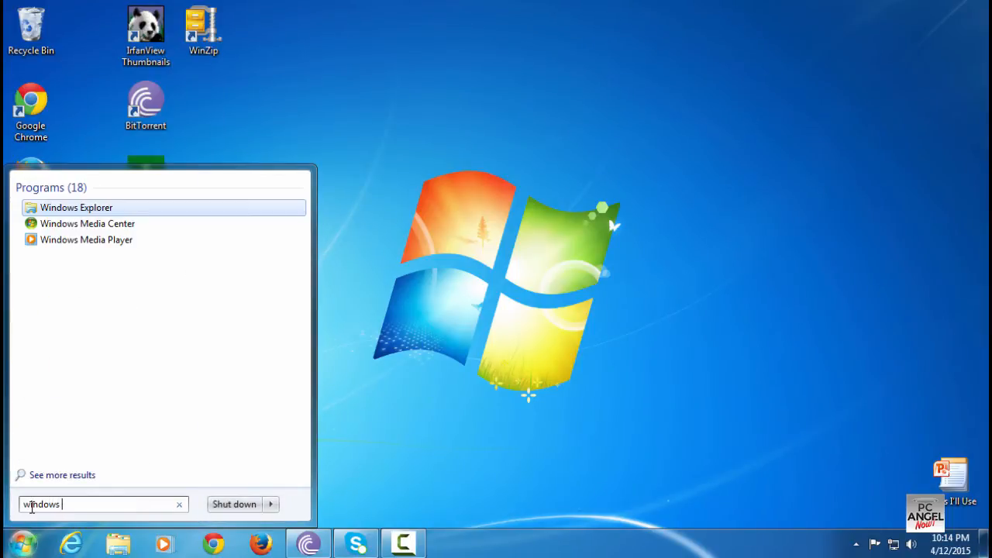
type("defender")
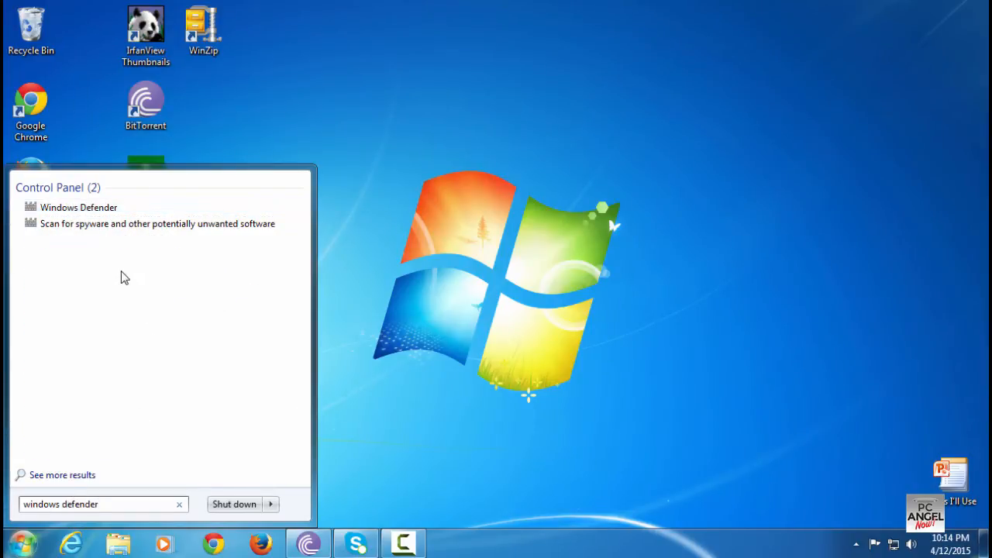
left_click(91, 215)
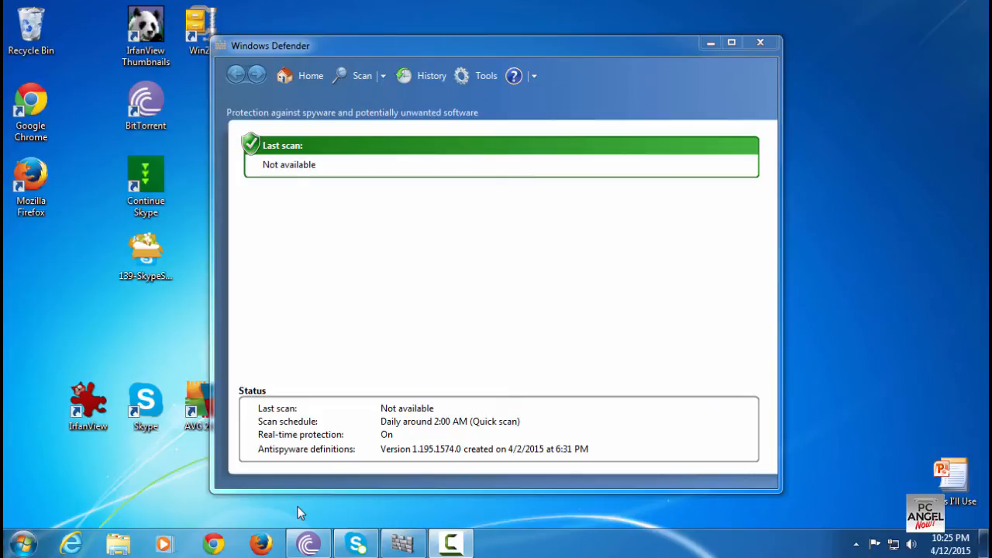
left_click(478, 76)
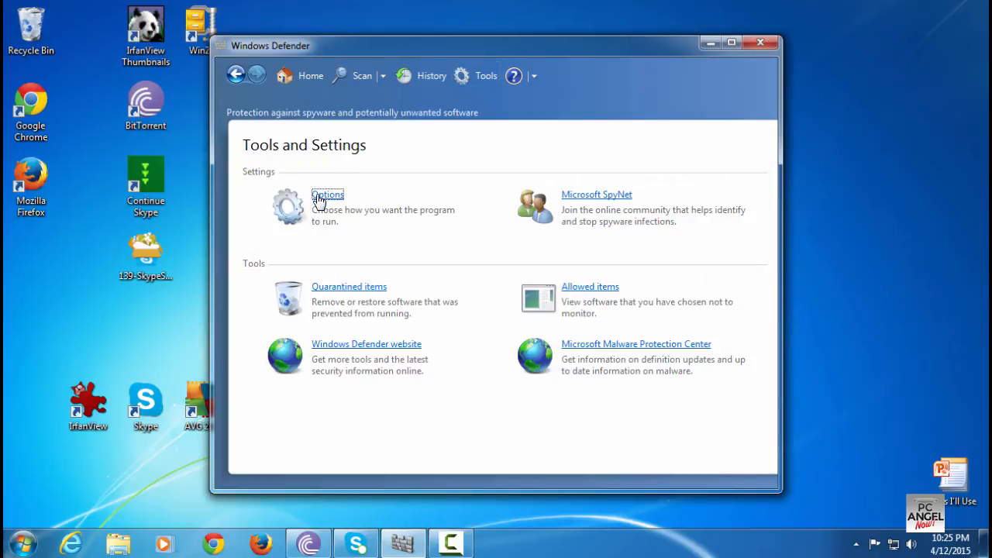
left_click(319, 200)
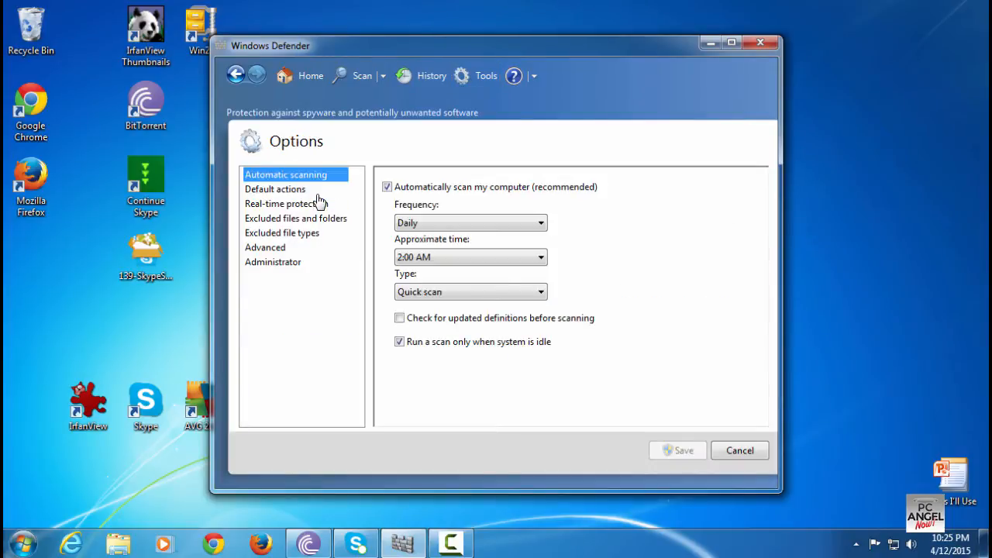
left_click(253, 265)
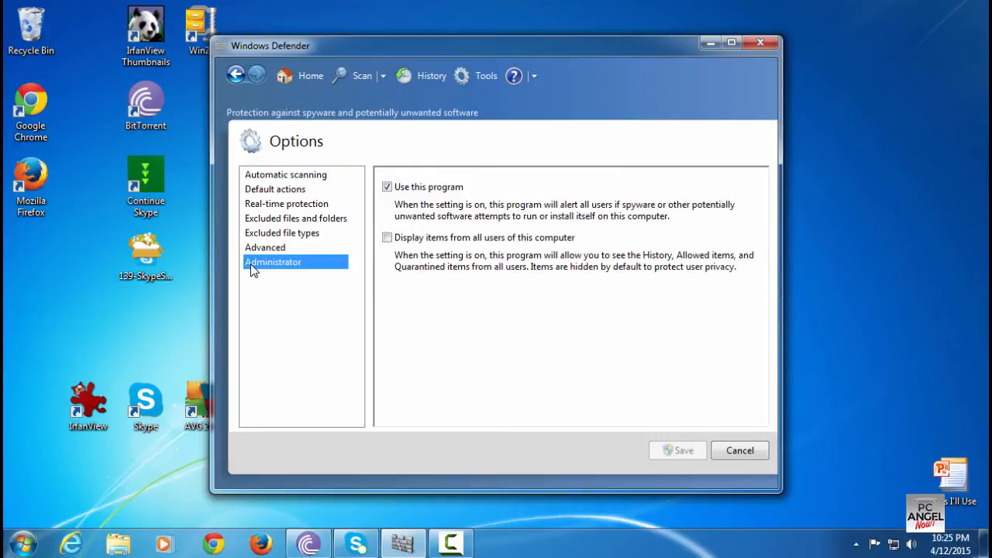
left_click(387, 189)
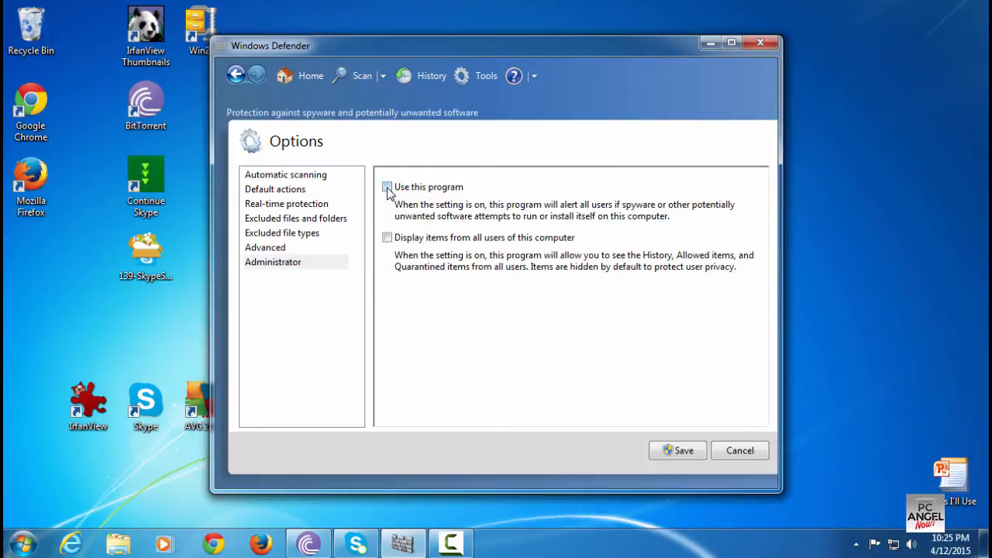
left_click(671, 450)
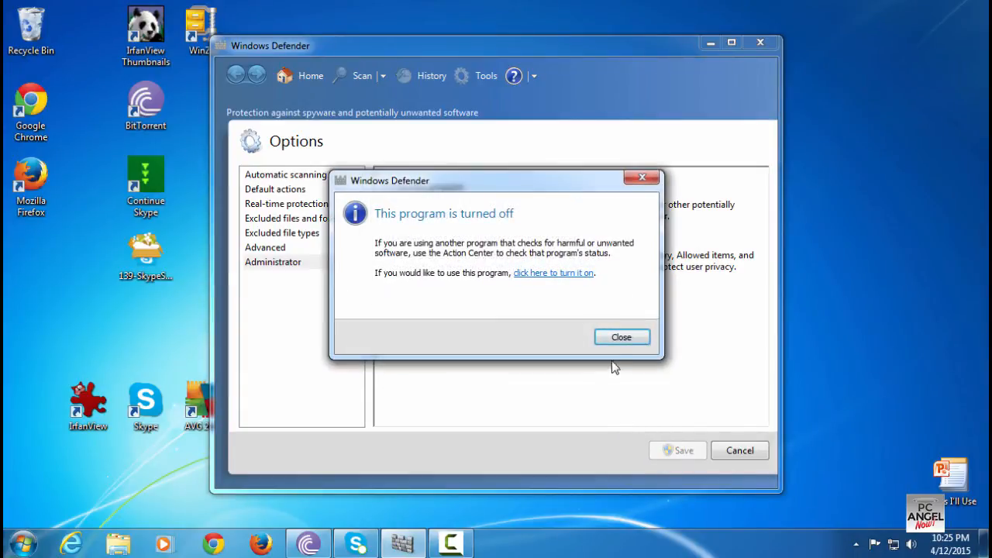
left_click(609, 339)
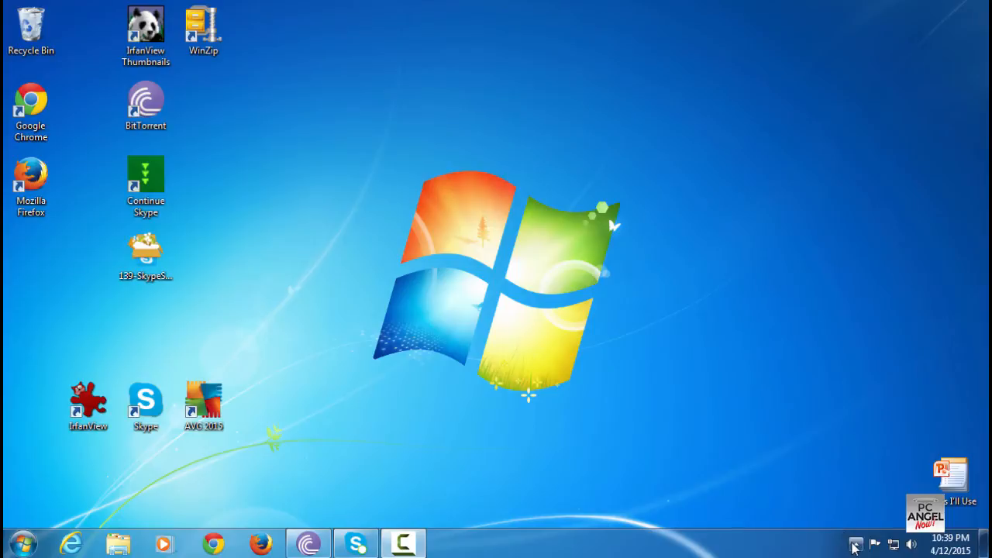
Temporarily disable AVG protection from its notification-area icon, choosing Until restart
left_click(856, 545)
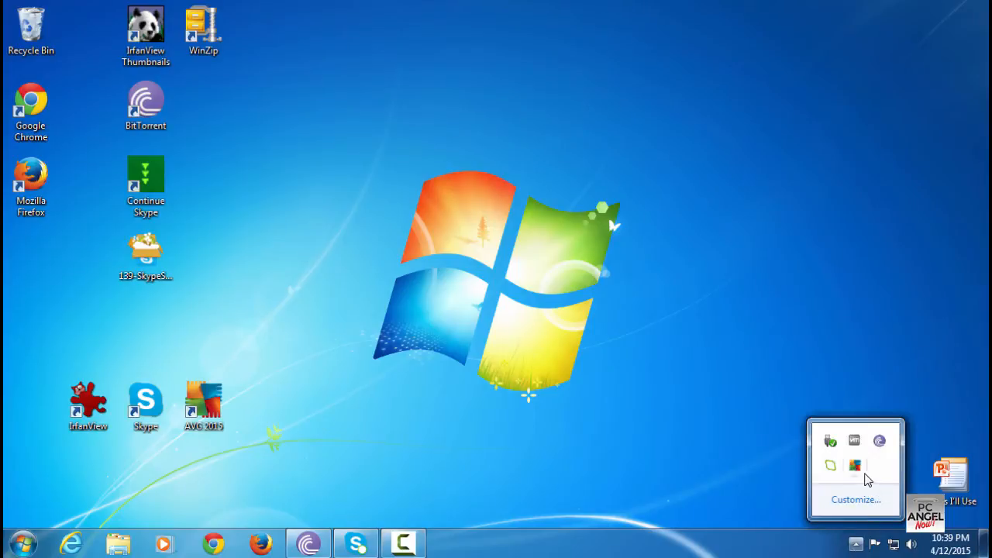
right_click(858, 469)
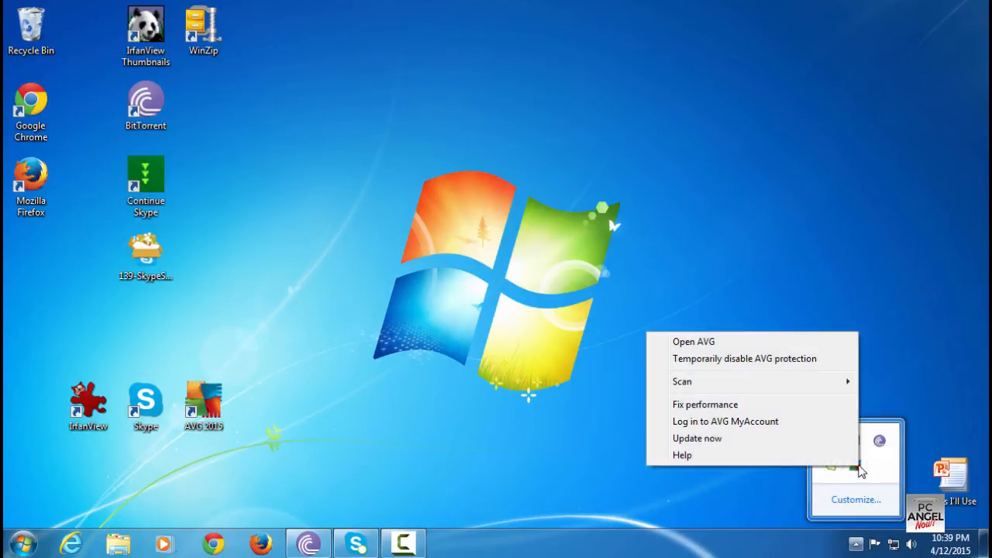
left_click(737, 361)
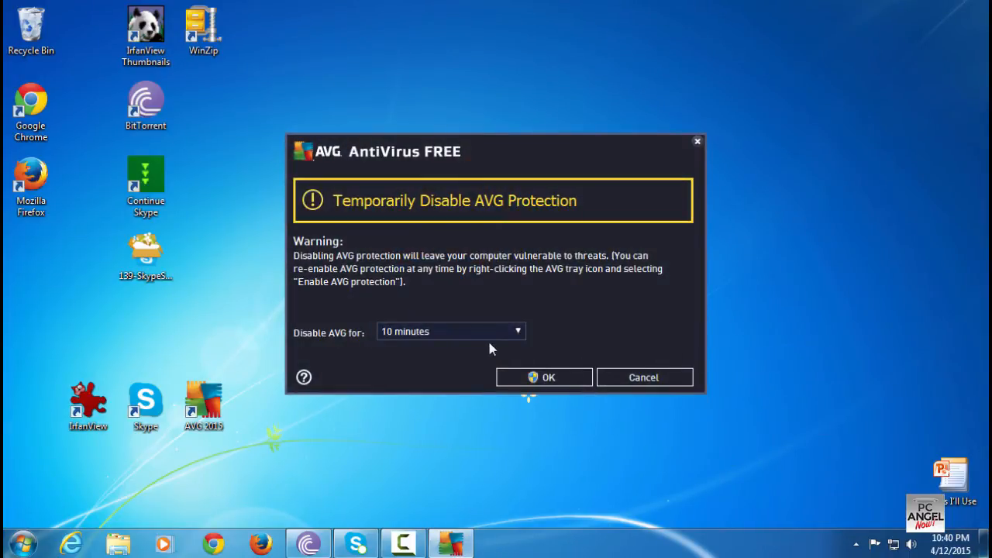
left_click(464, 332)
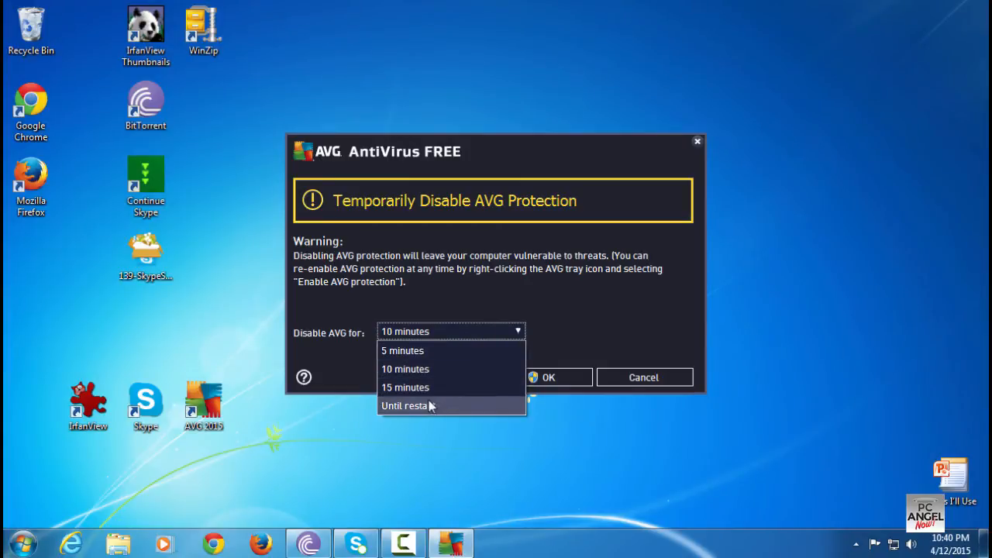
left_click(430, 406)
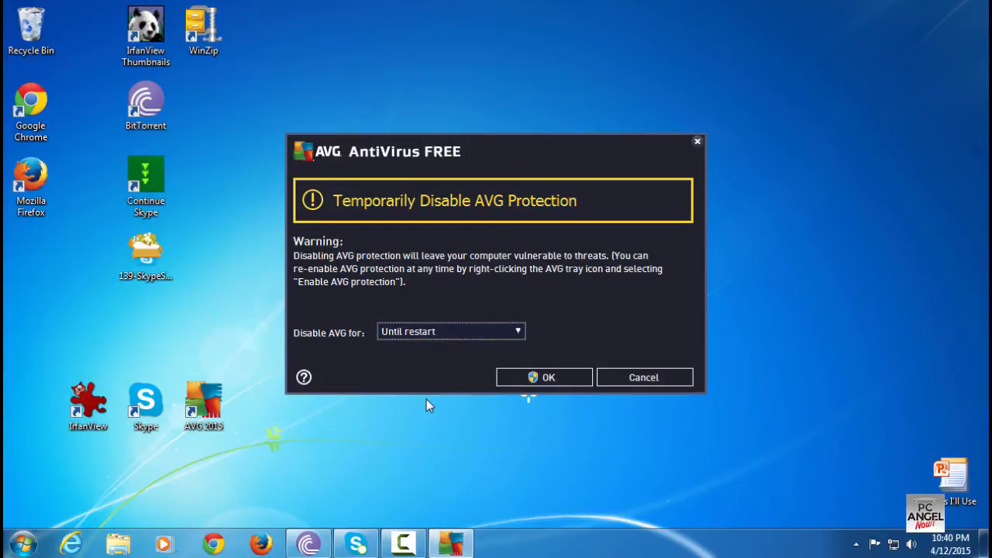
left_click(527, 376)
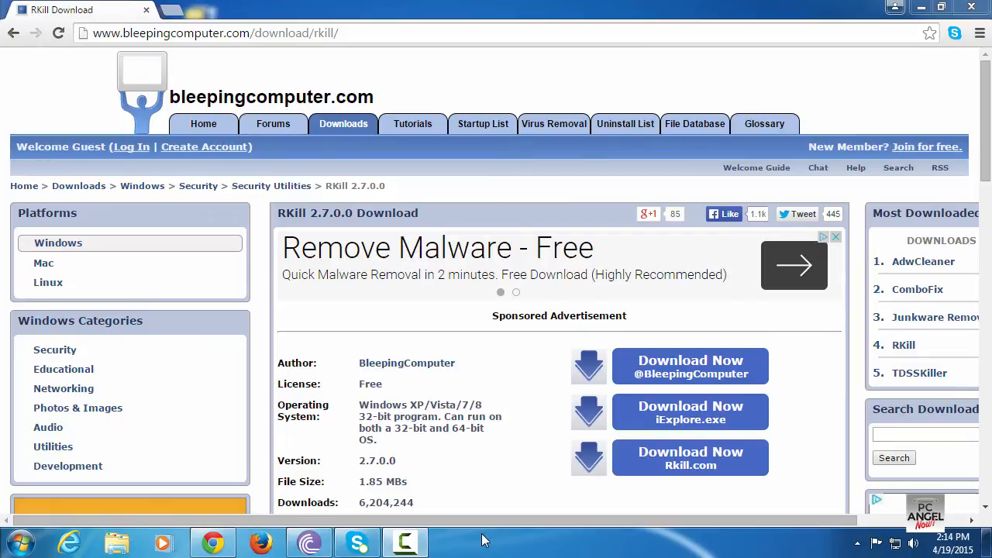
Try to download RKill via the iExplore.exe link on the BleepingComputer download page
left_click(636, 418)
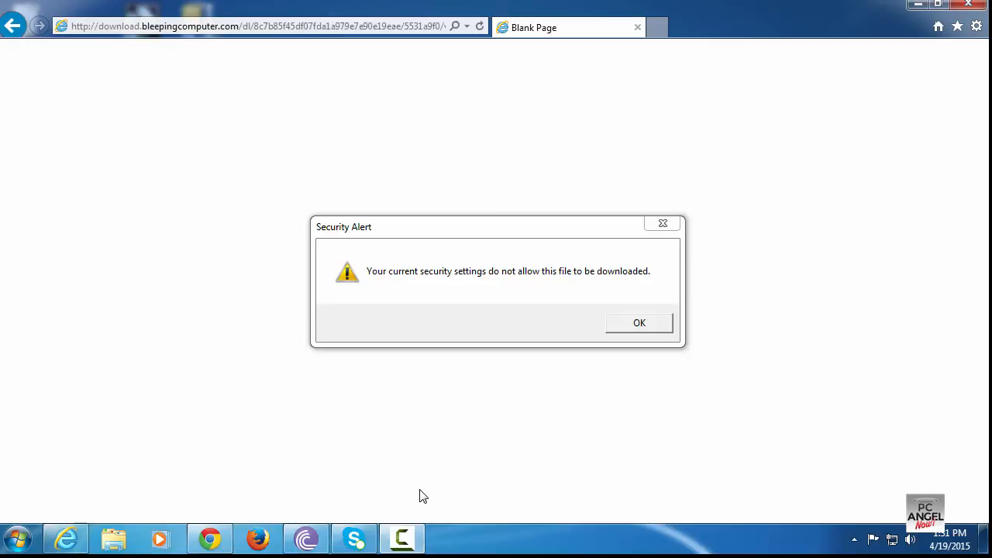
left_click(663, 328)
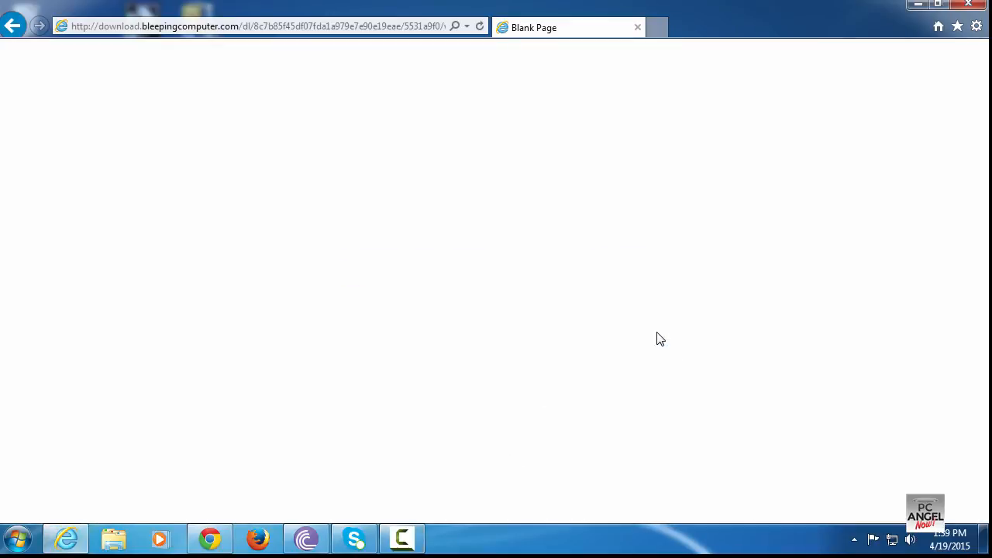
Enable File download in the Internet zone's custom security level in Internet Explorer's options and confirm the change
left_click(977, 26)
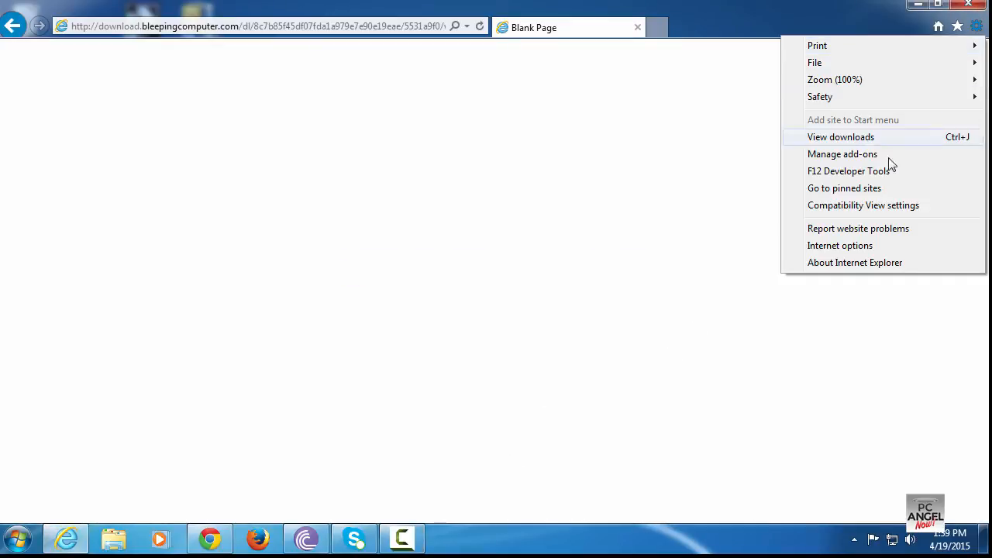
left_click(873, 246)
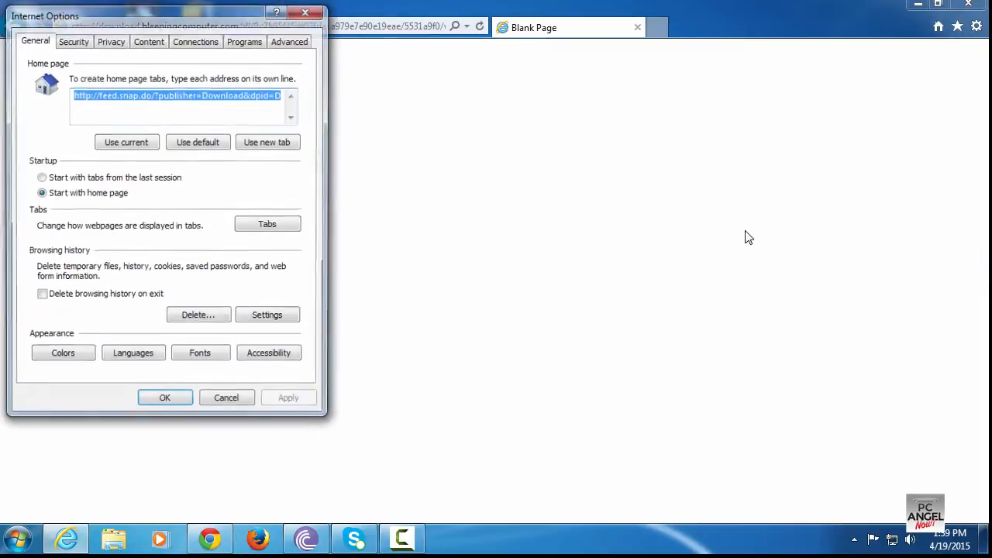
left_click(72, 41)
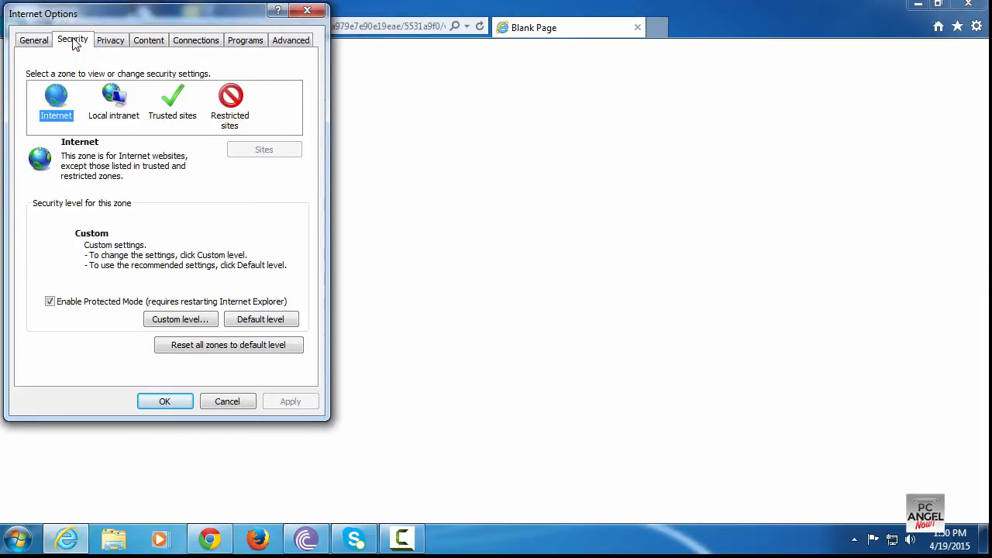
left_click(179, 321)
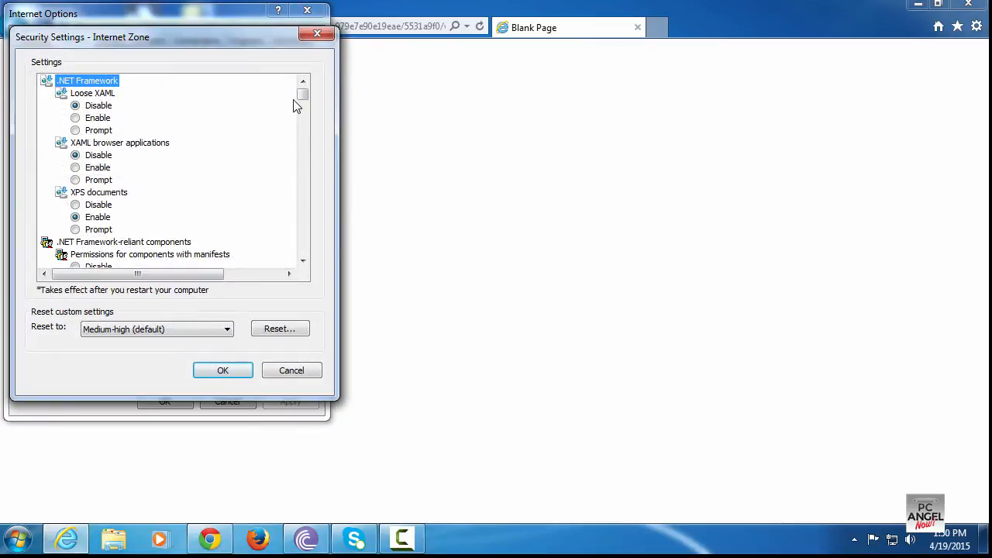
left_click_drag(302, 105, 307, 167)
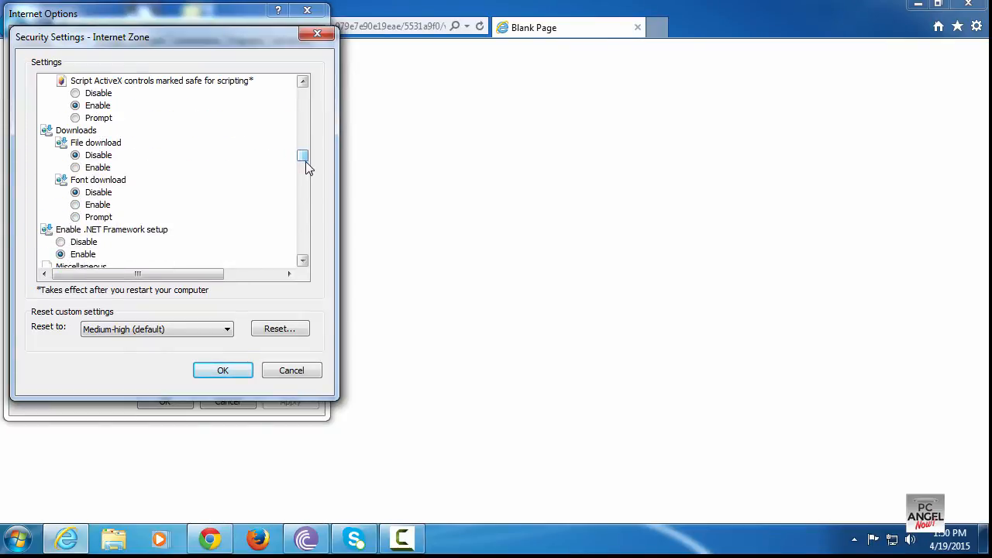
left_click(77, 168)
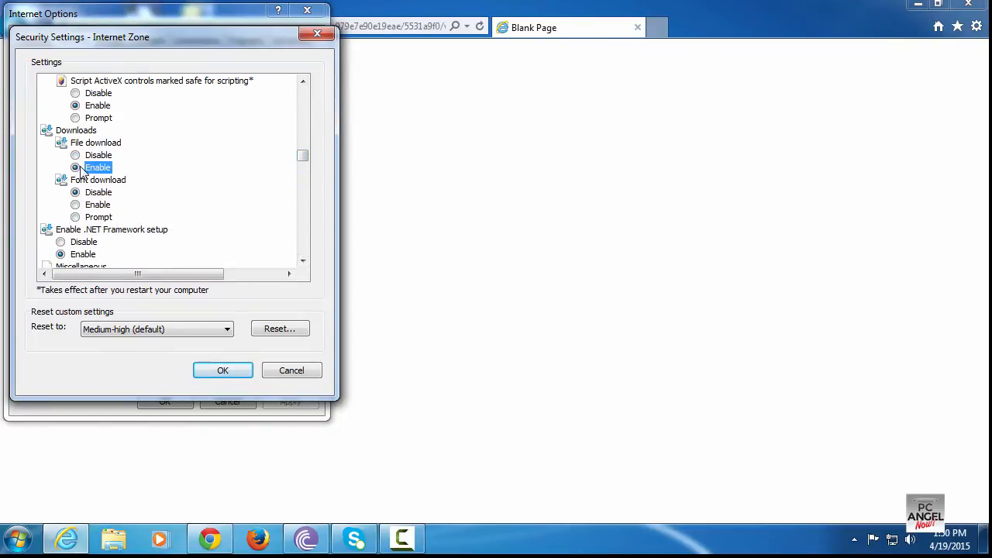
left_click(224, 370)
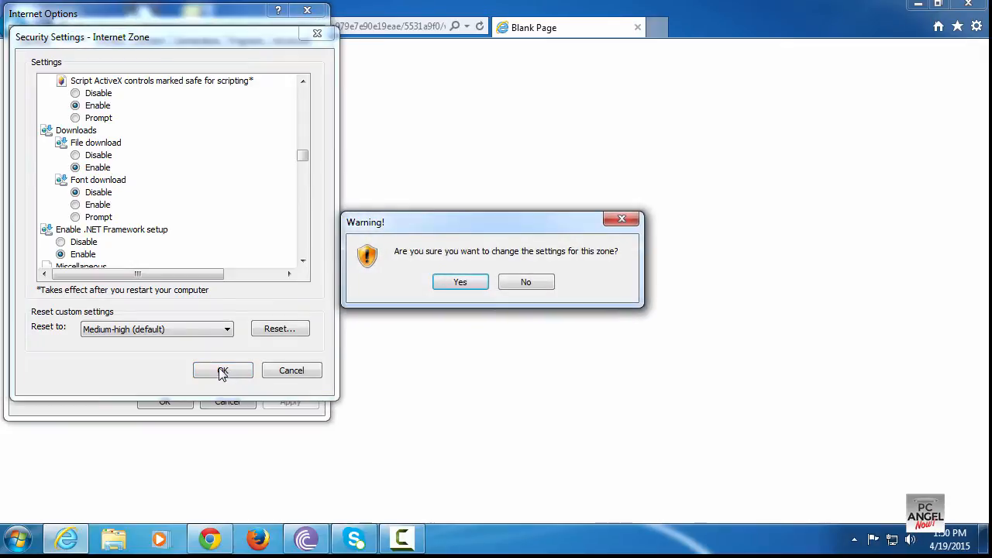
left_click(471, 283)
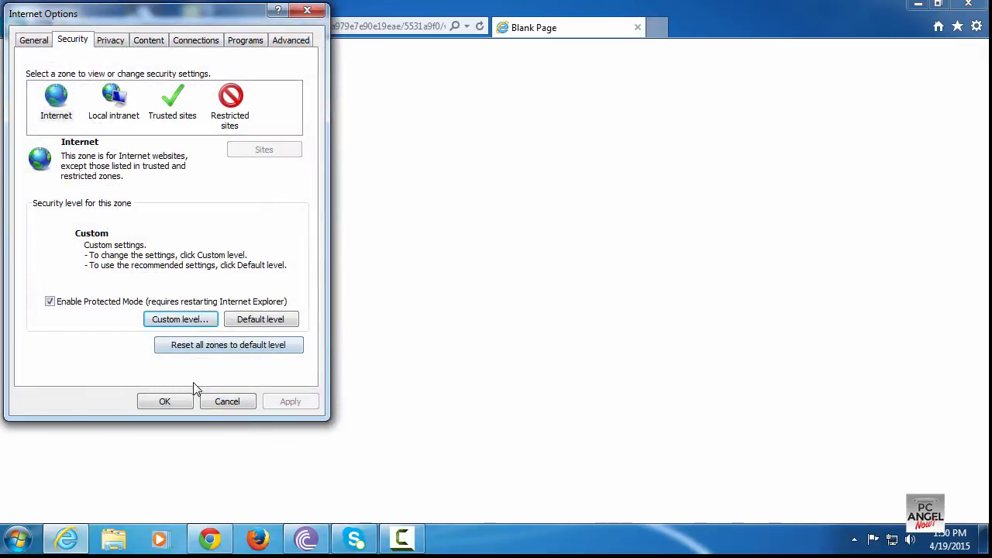
left_click(169, 400)
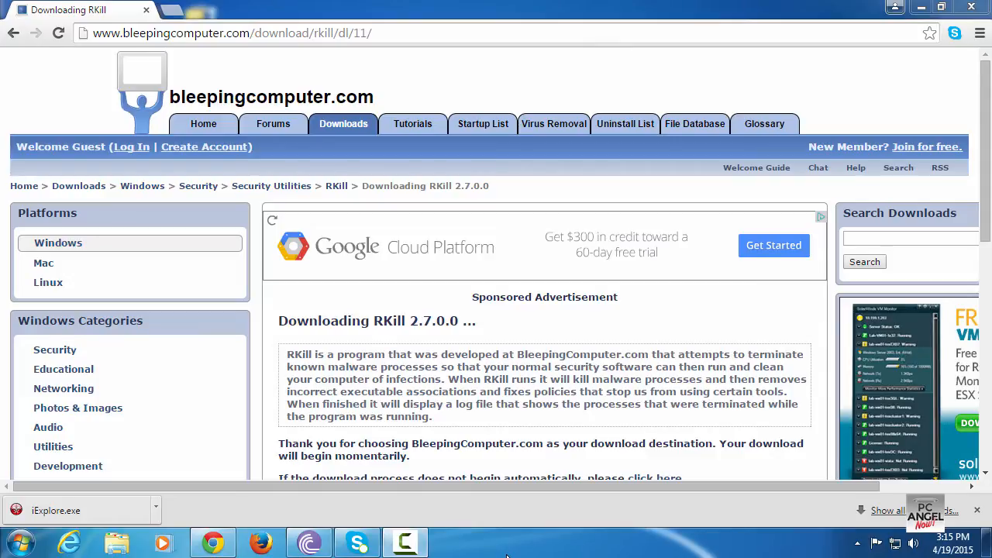
Show the downloaded iExplore file in its folder and run it as administrator
left_click(156, 510)
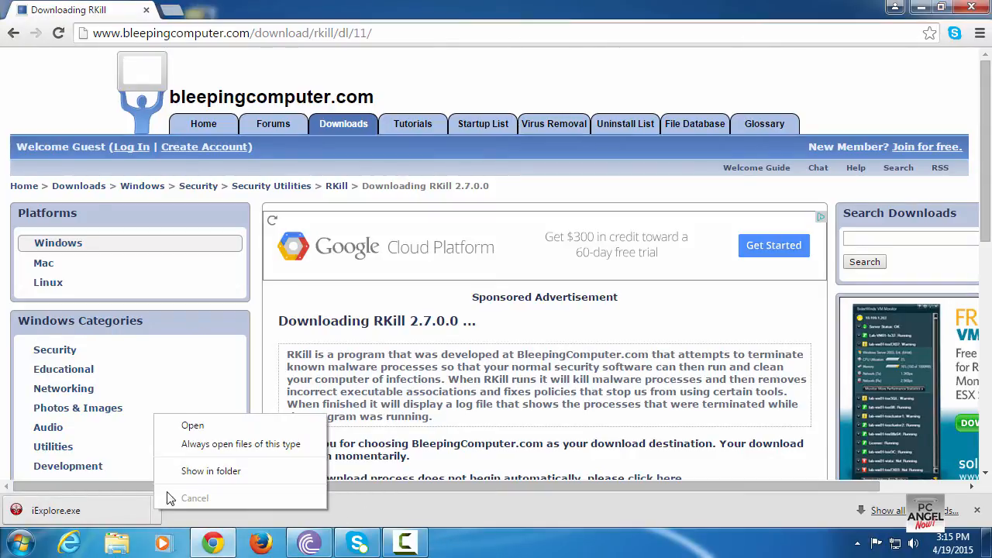
left_click(194, 471)
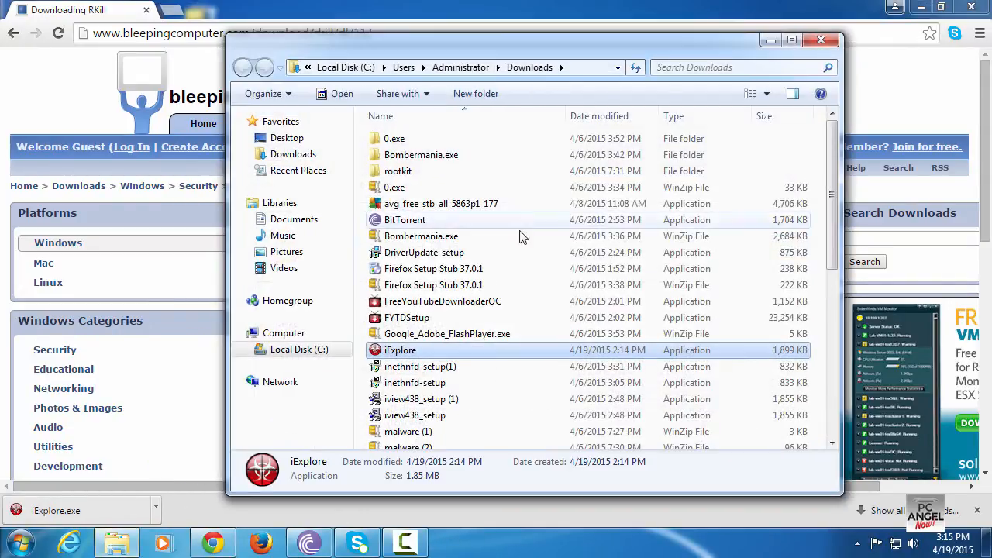
right_click(475, 351)
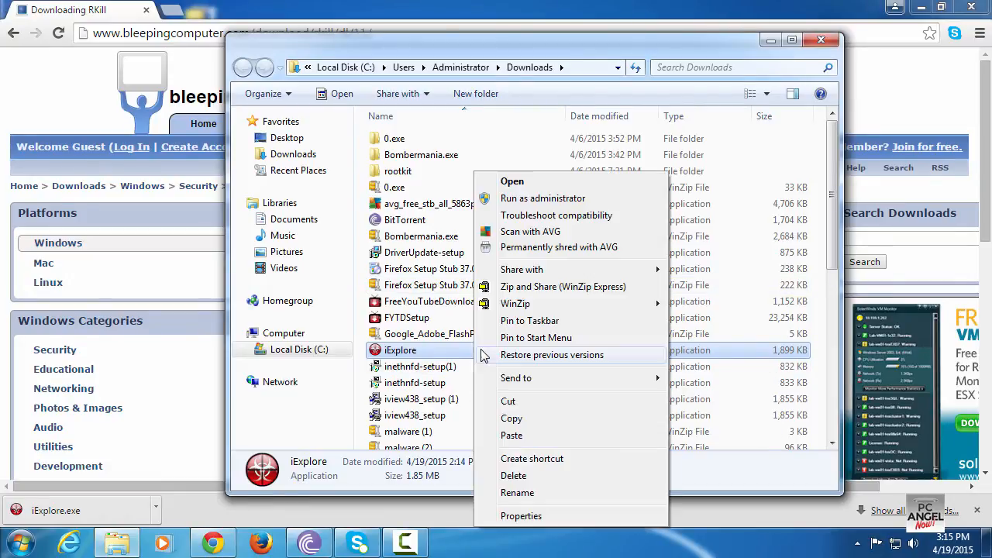
left_click(530, 201)
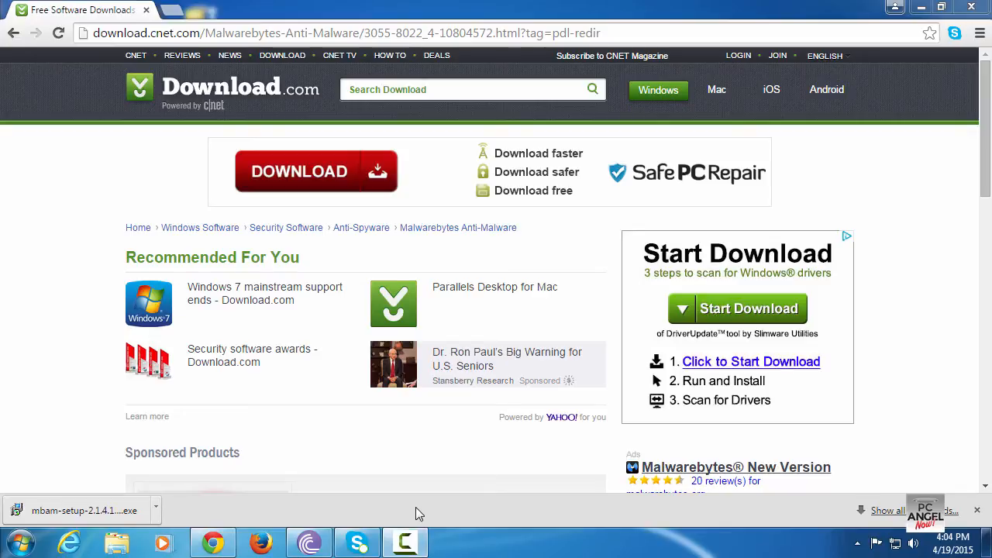
Run the downloaded mbam-setup file, minimize the browser, and confirm English as the setup language
left_click(101, 513)
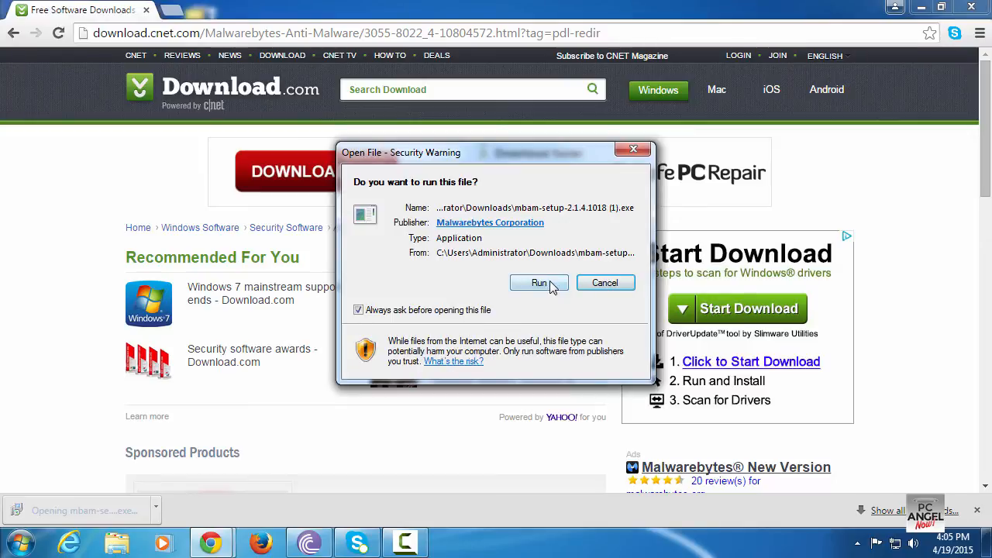
left_click(539, 283)
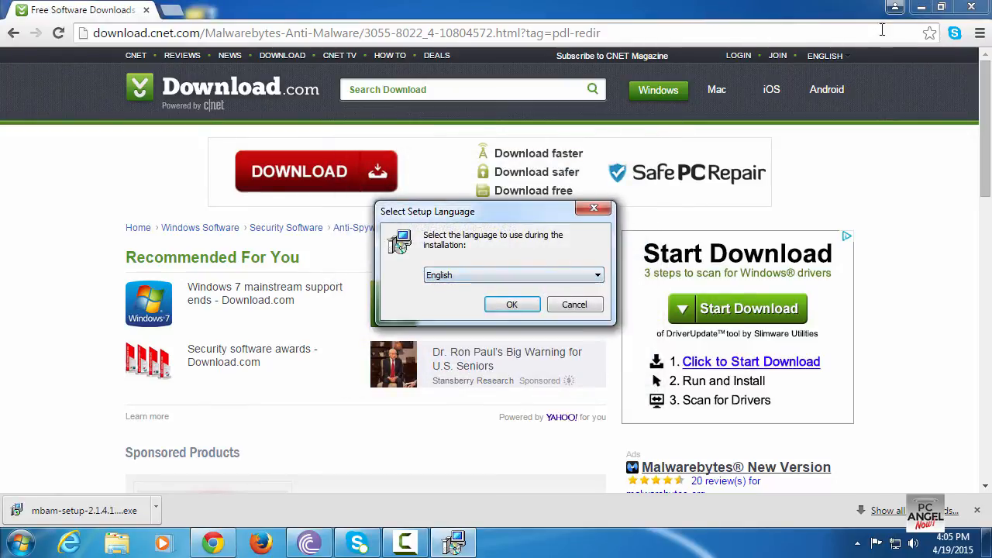
left_click(921, 7)
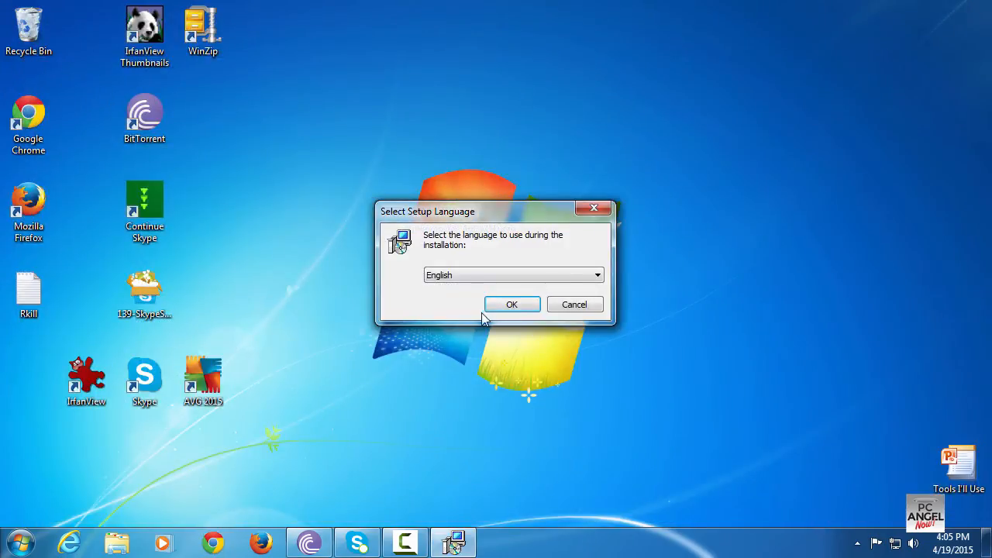
left_click(508, 306)
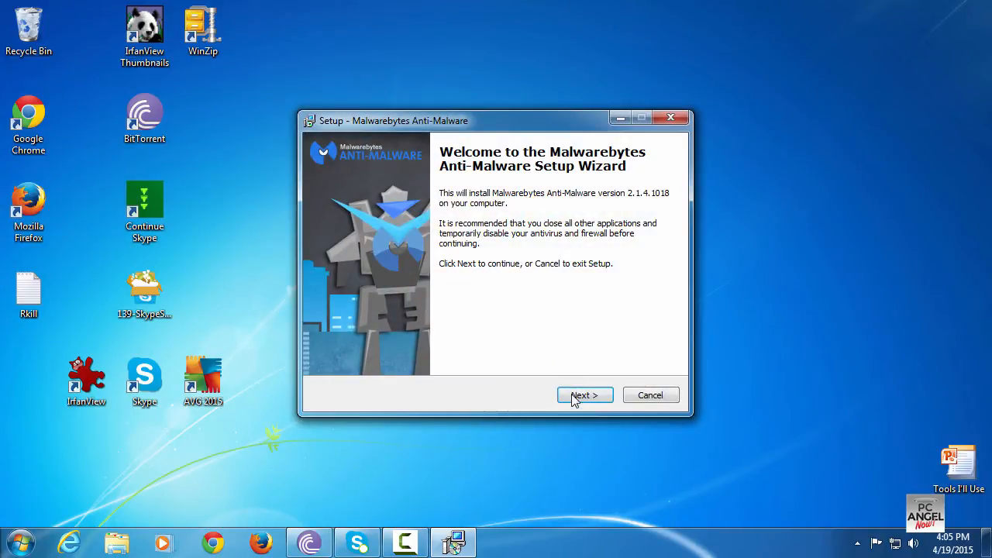
Install Malwarebytes Anti-Malware, accepting the licence agreement and default options, unchecking the free Premium trial before finishing
left_click(580, 396)
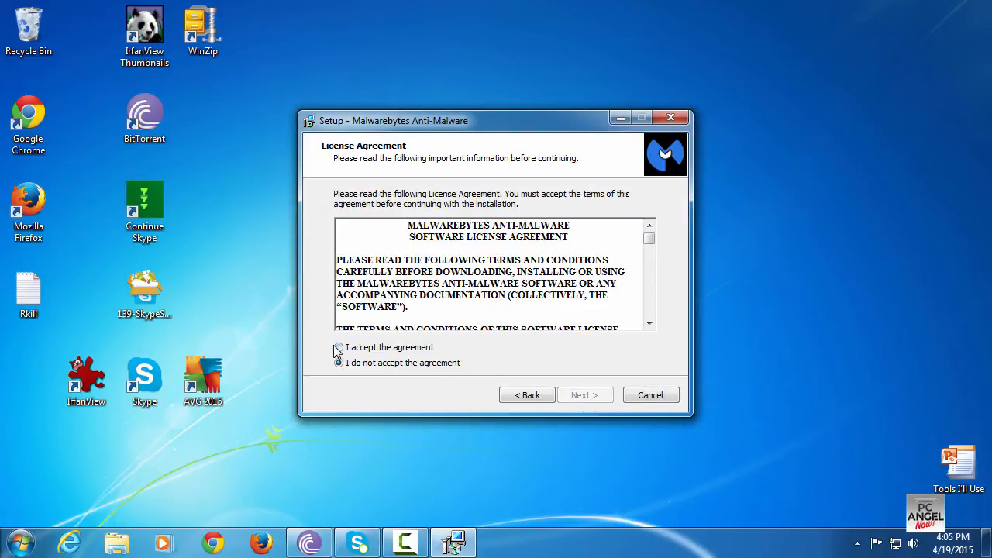
left_click(354, 350)
left_click(591, 399)
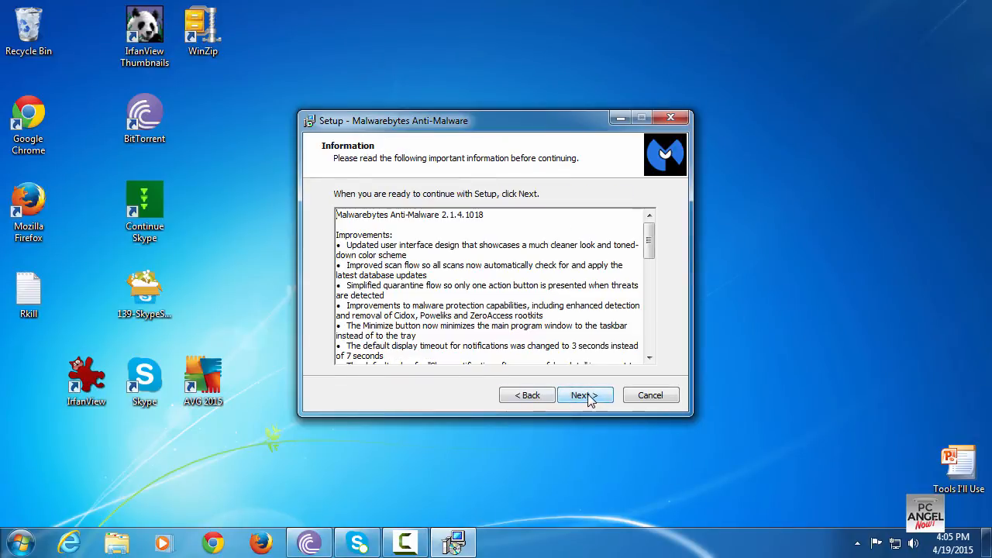
left_click(589, 398)
left_click(589, 399)
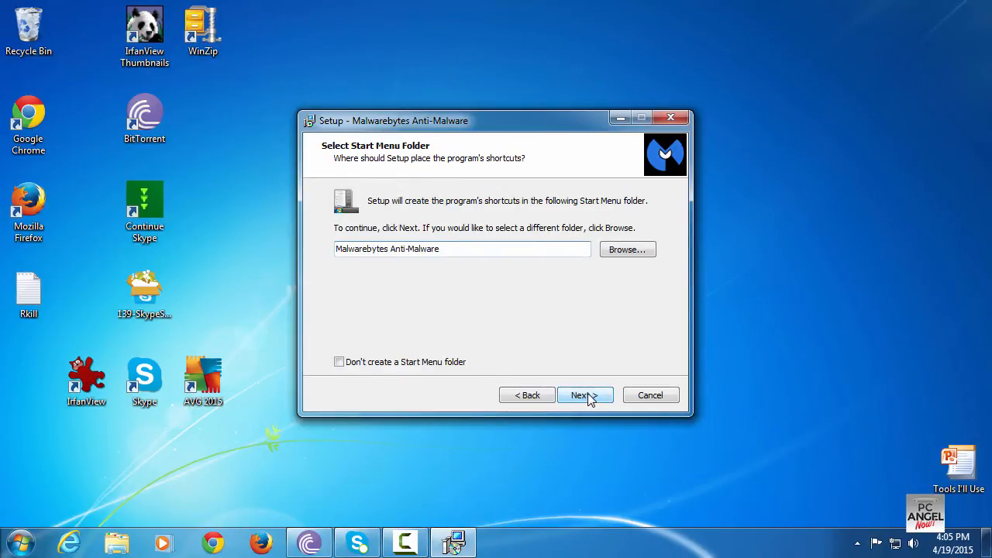
left_click(589, 399)
left_click(589, 397)
left_click(589, 398)
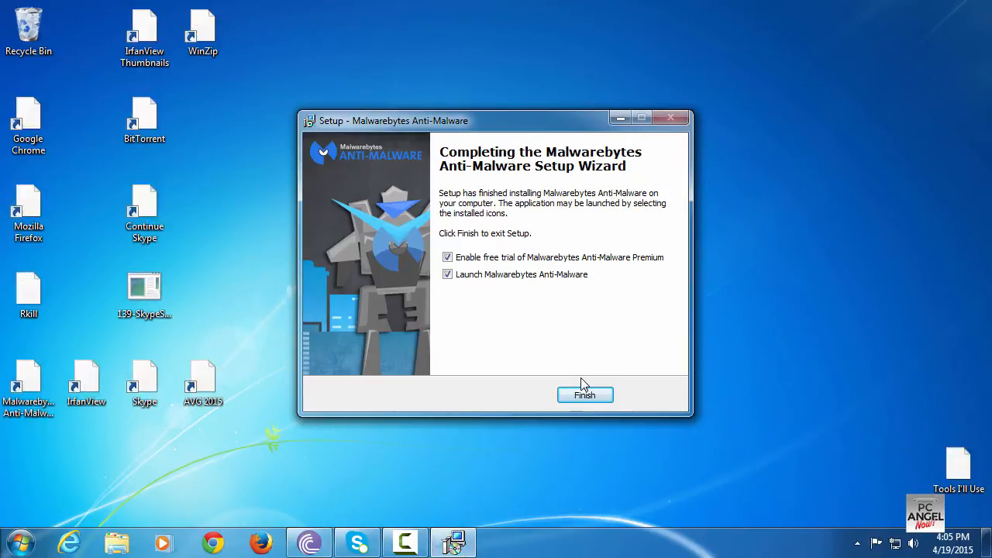
left_click(448, 257)
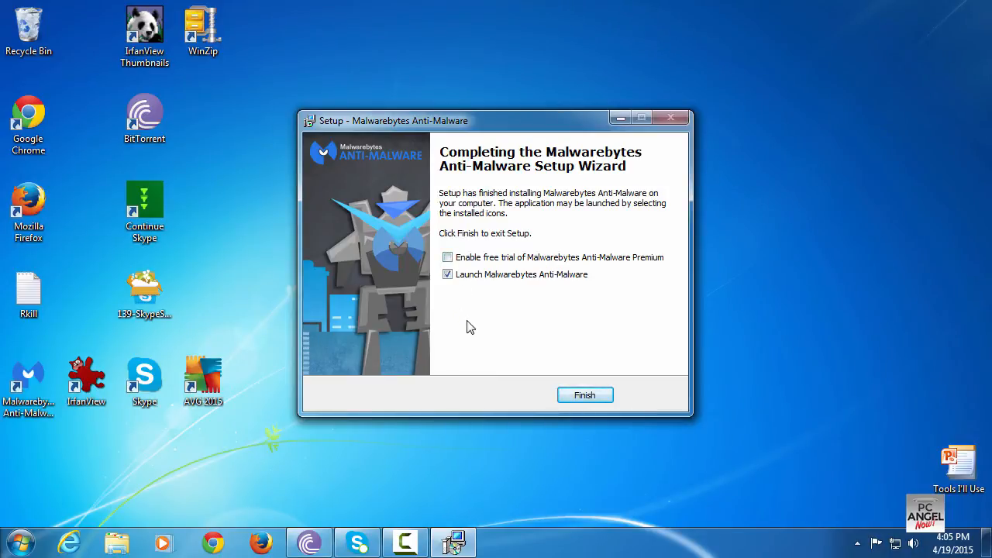
left_click(585, 396)
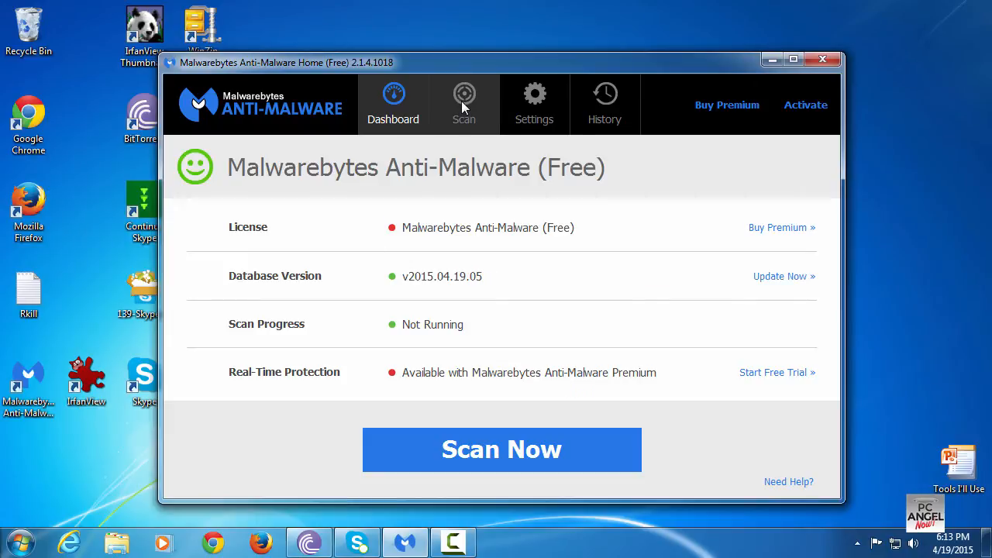
Configure a Custom Scan of drive C: with Scan for Rootkits enabled and start it
left_click(462, 101)
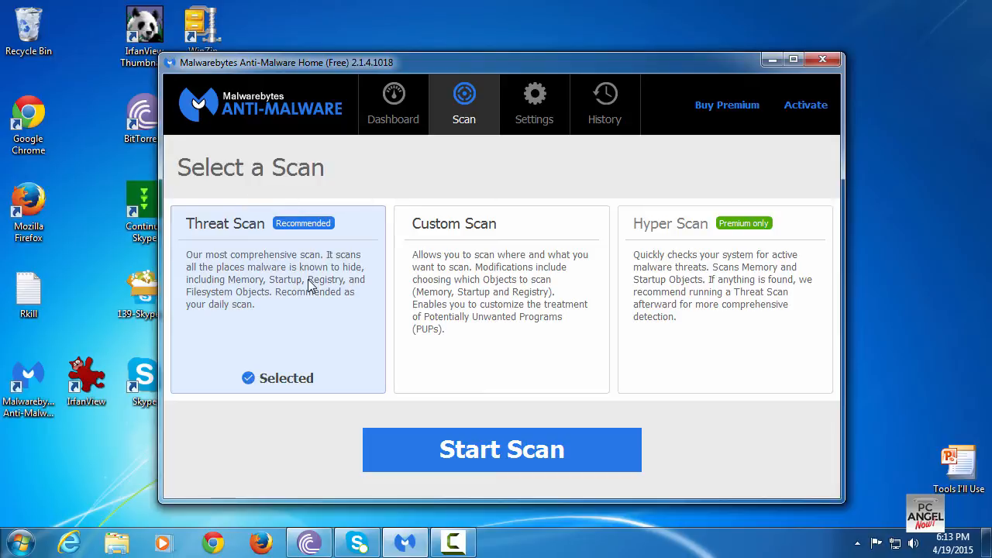
left_click(459, 285)
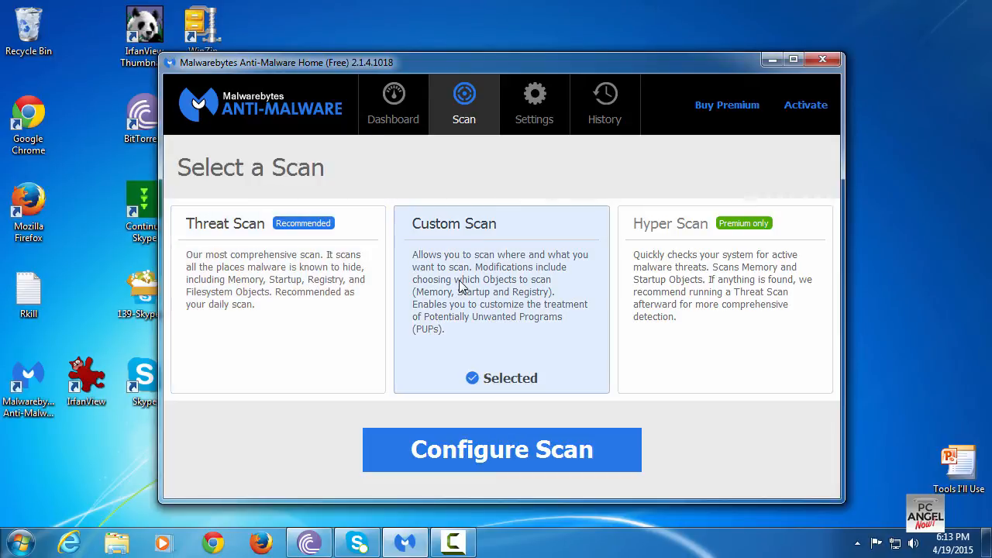
left_click(511, 445)
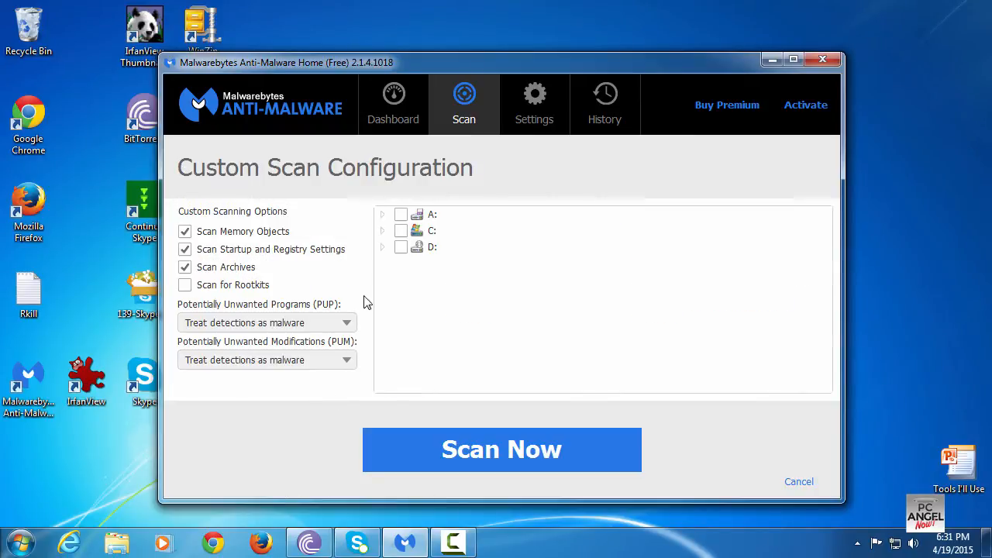
left_click(409, 232)
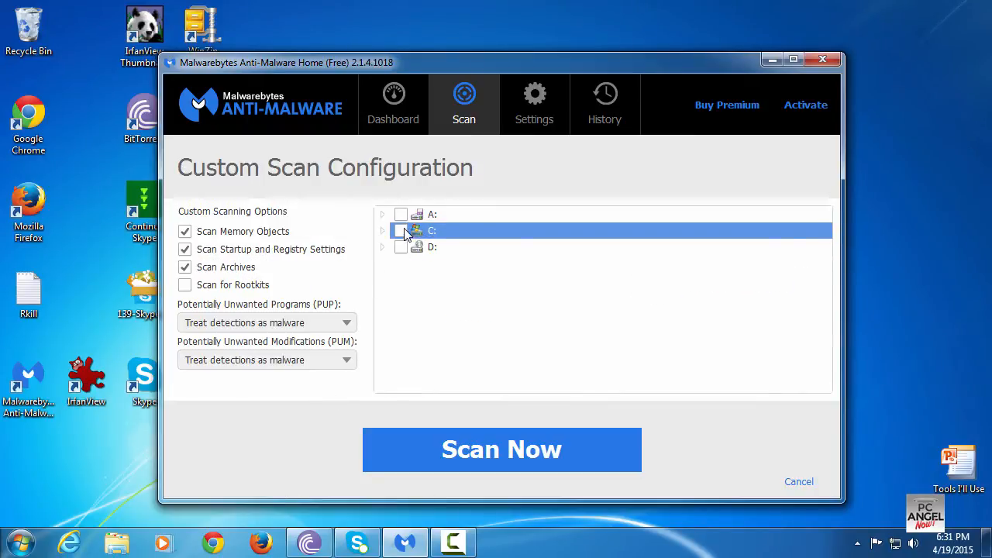
left_click(400, 231)
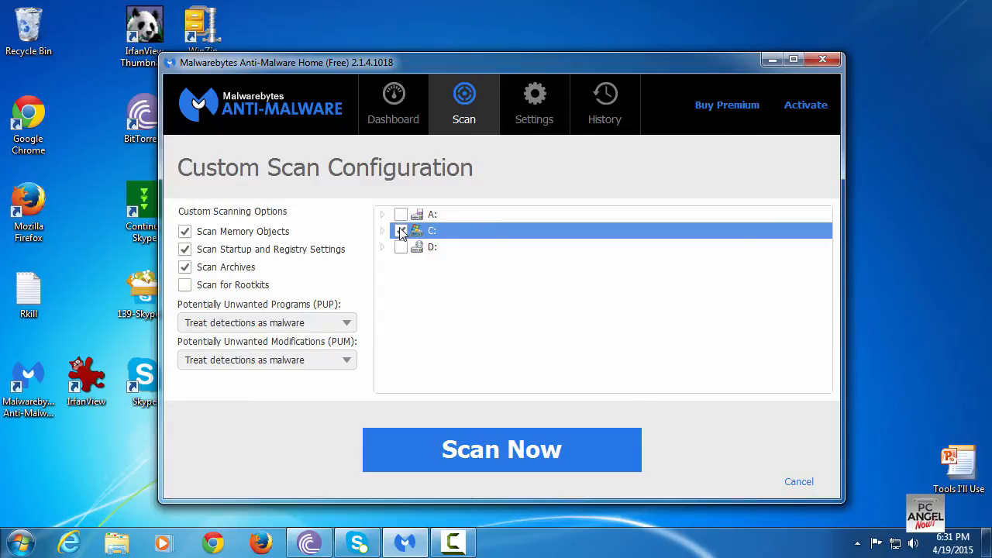
left_click(185, 287)
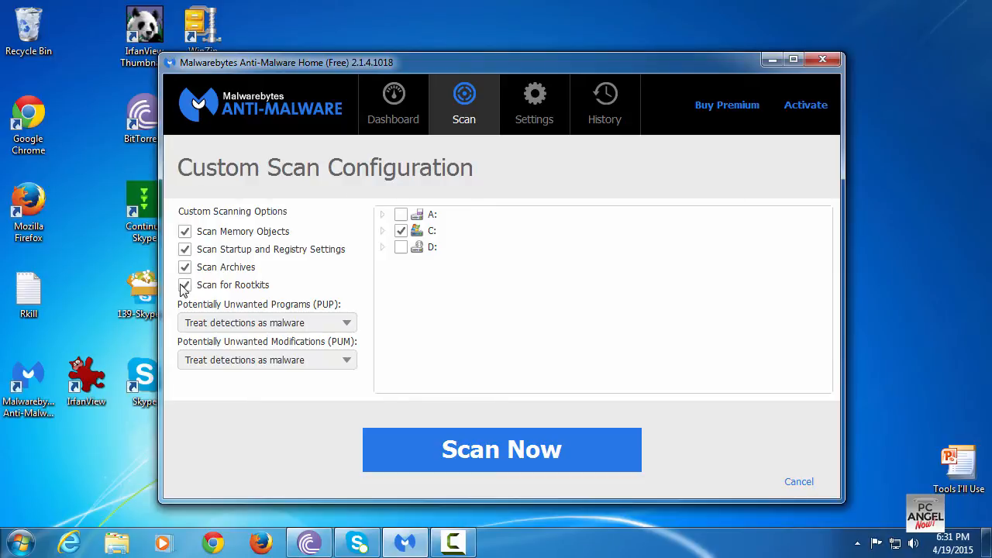
left_click(462, 458)
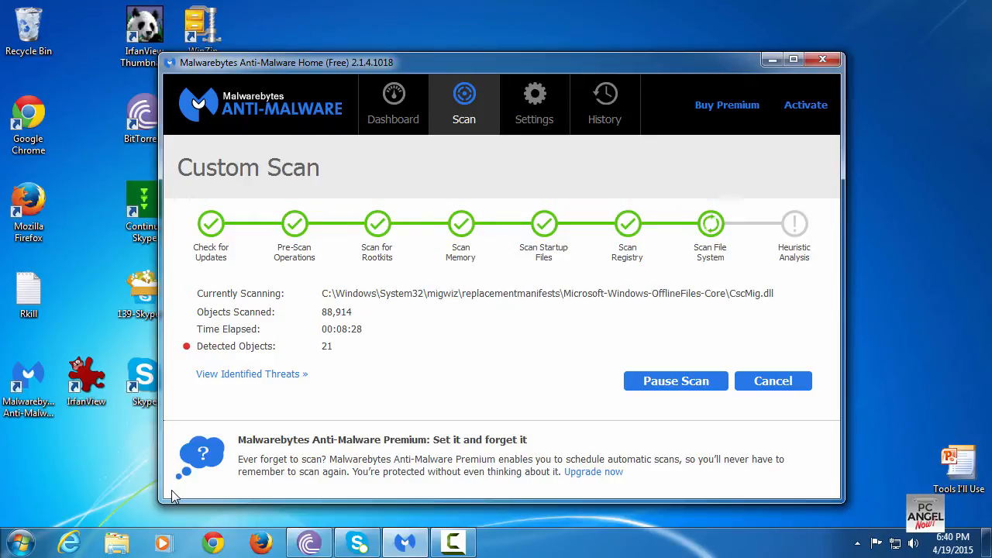
Review the objects detected so far, then remove all selected threats from the custom scan results
left_click(226, 376)
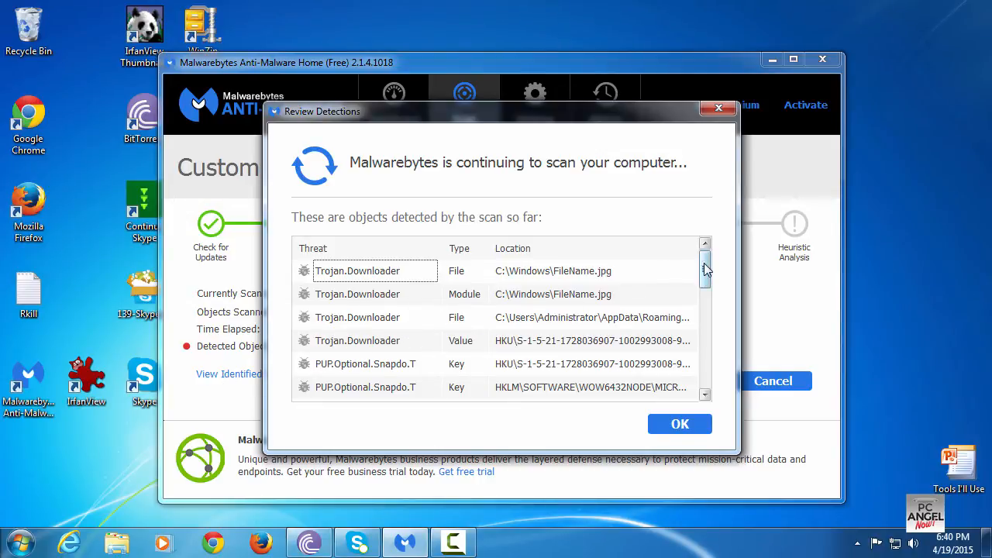
left_click_drag(705, 269, 687, 372)
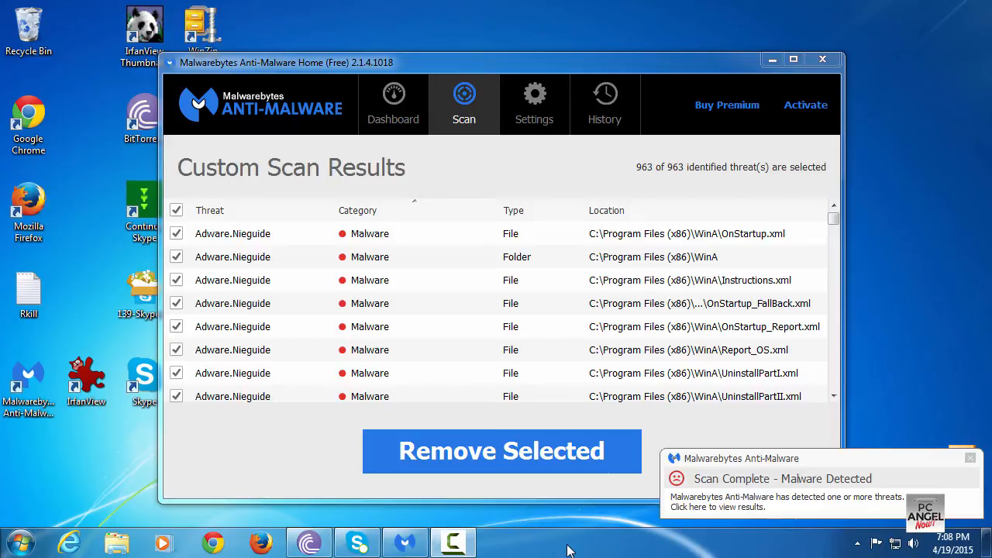
left_click(528, 447)
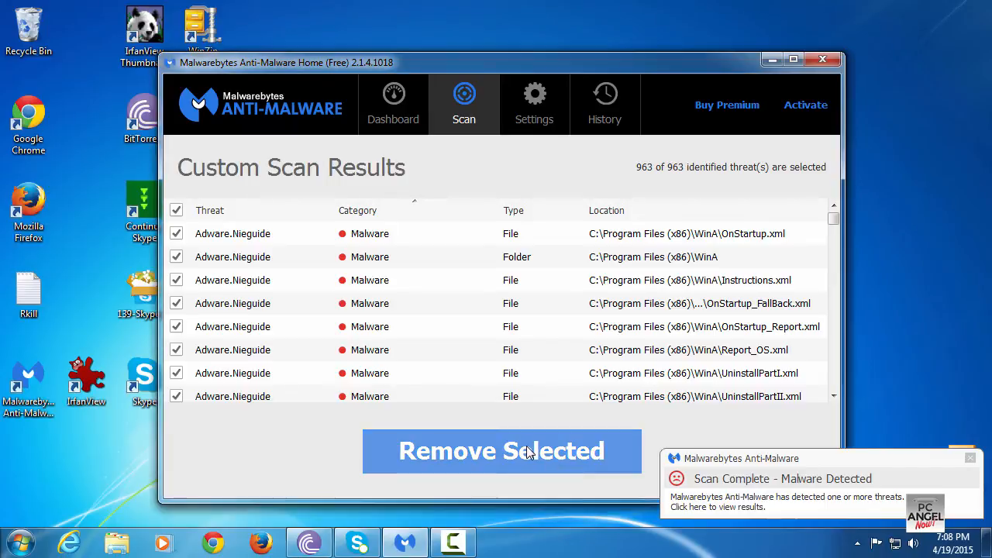
left_click(527, 450)
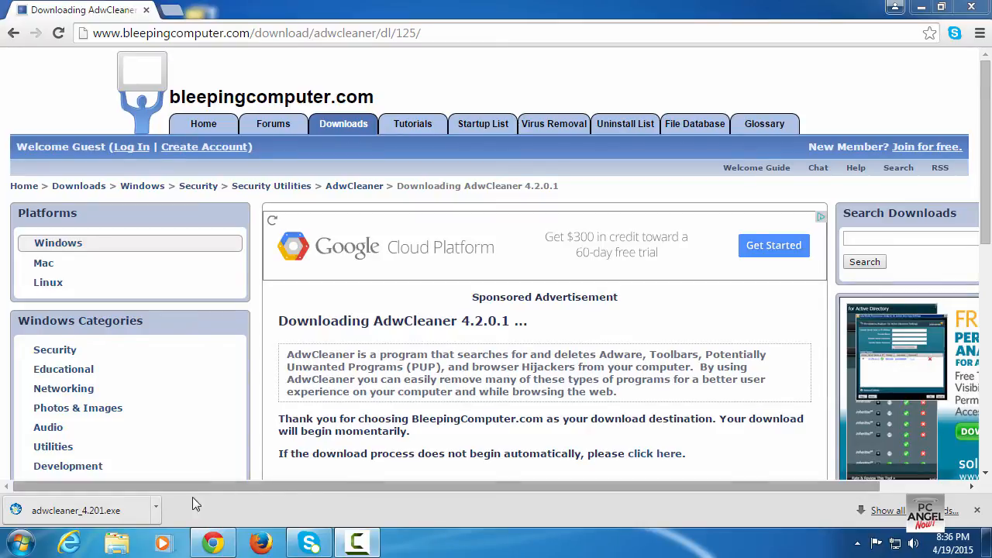
Show the downloaded adwcleaner_4.201 file in its folder and run it as administrator
right_click(154, 516)
left_click(216, 454)
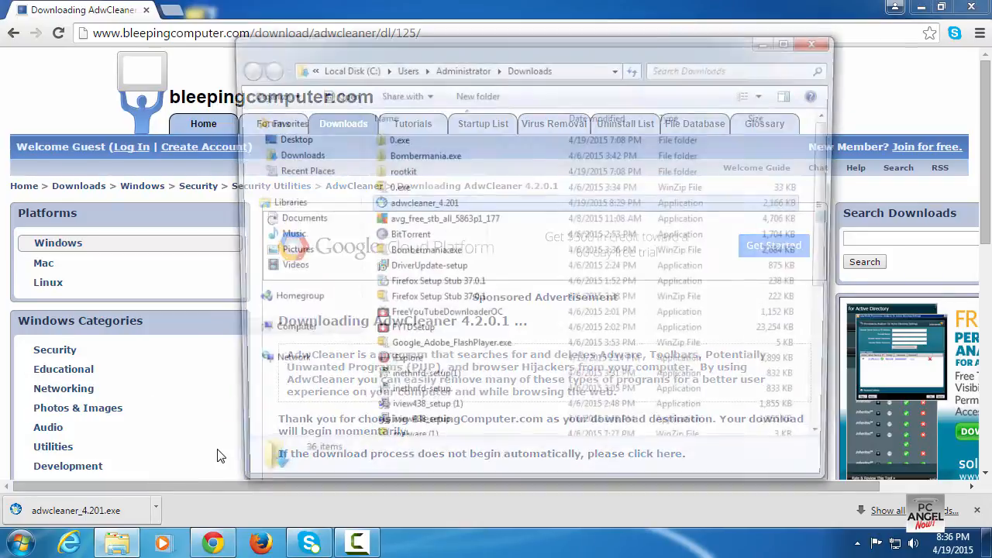
right_click(414, 204)
left_click(445, 201)
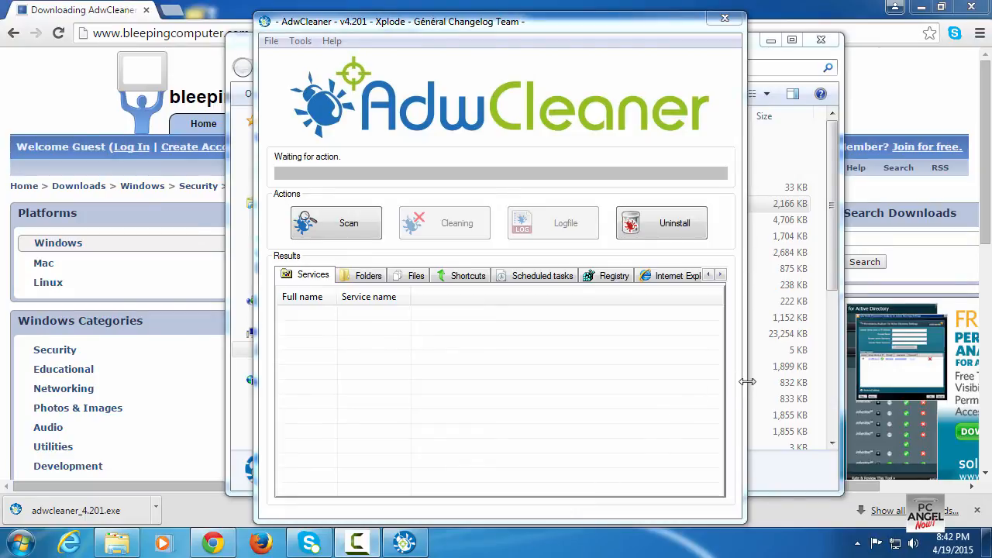
Widen the AdwCleaner window and run a scan
left_click_drag(747, 381, 933, 386)
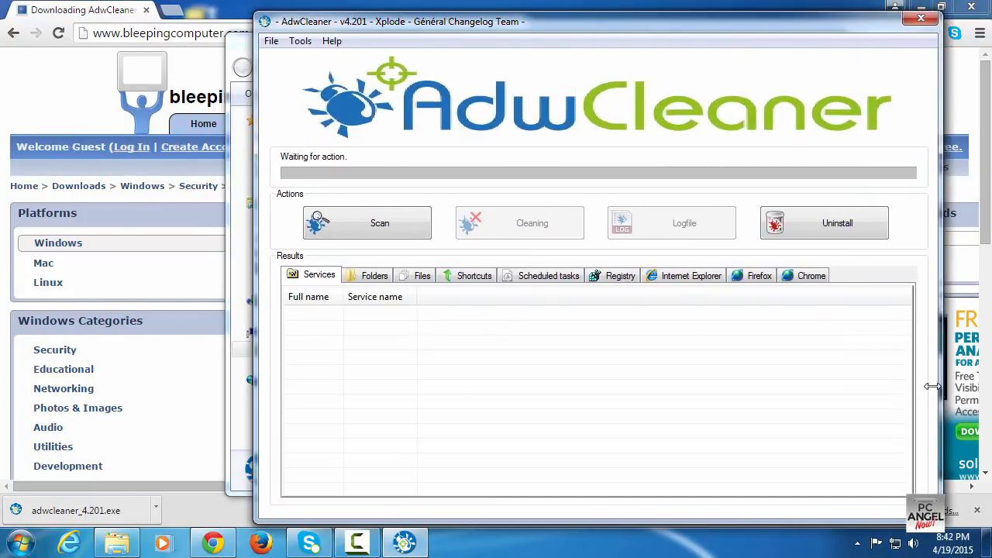
left_click(368, 225)
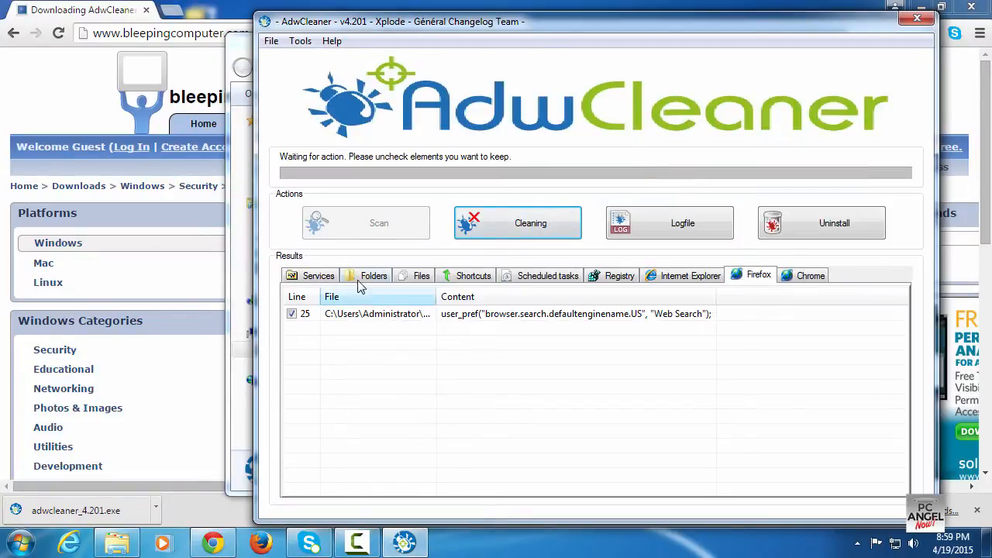
Review the AdwCleaner results in each category, then clean all checked items
left_click(325, 277)
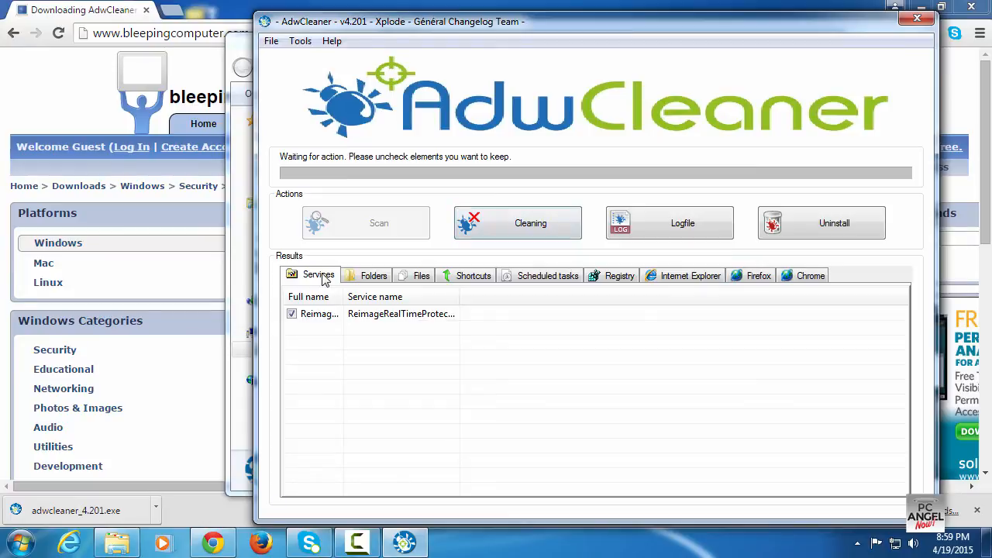
left_click(366, 279)
left_click(411, 280)
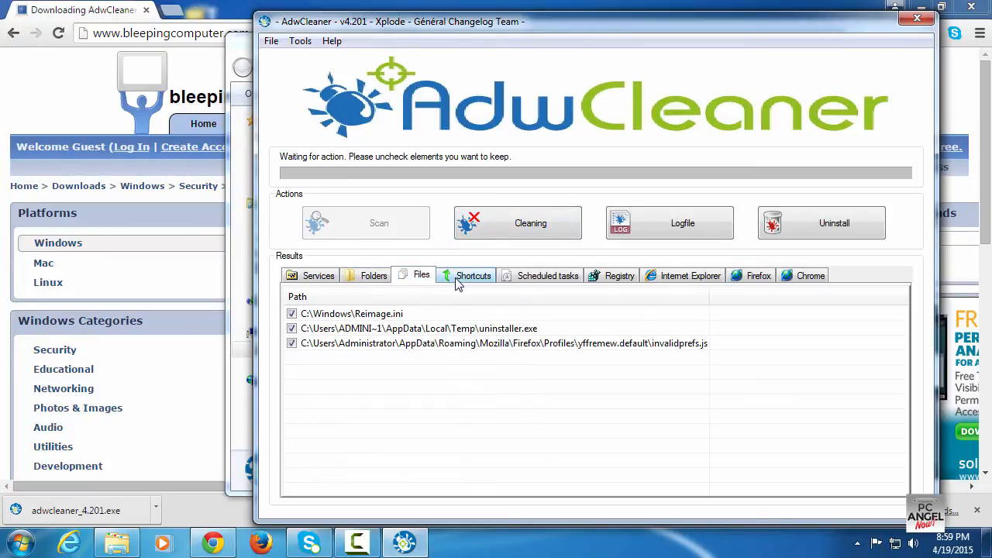
left_click(459, 281)
left_click(542, 279)
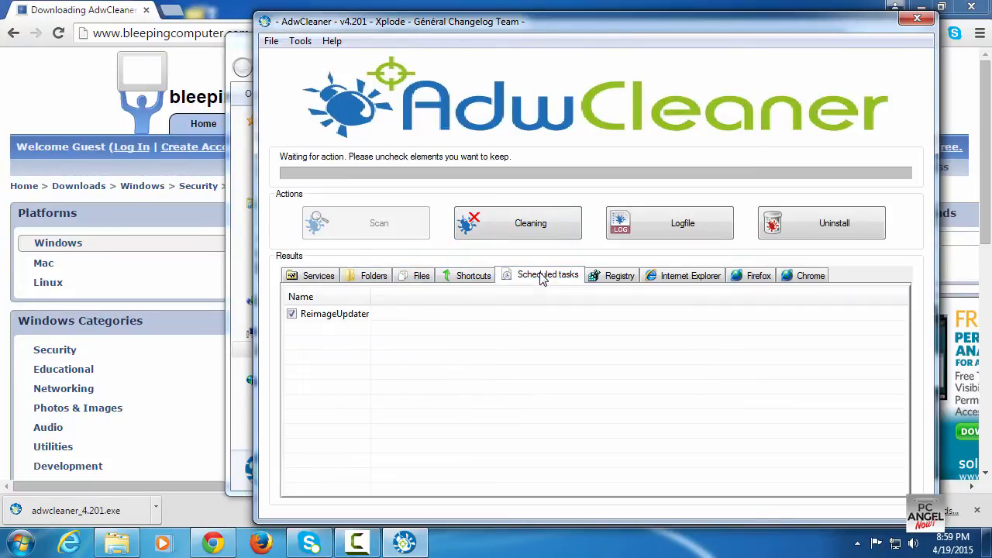
left_click(625, 281)
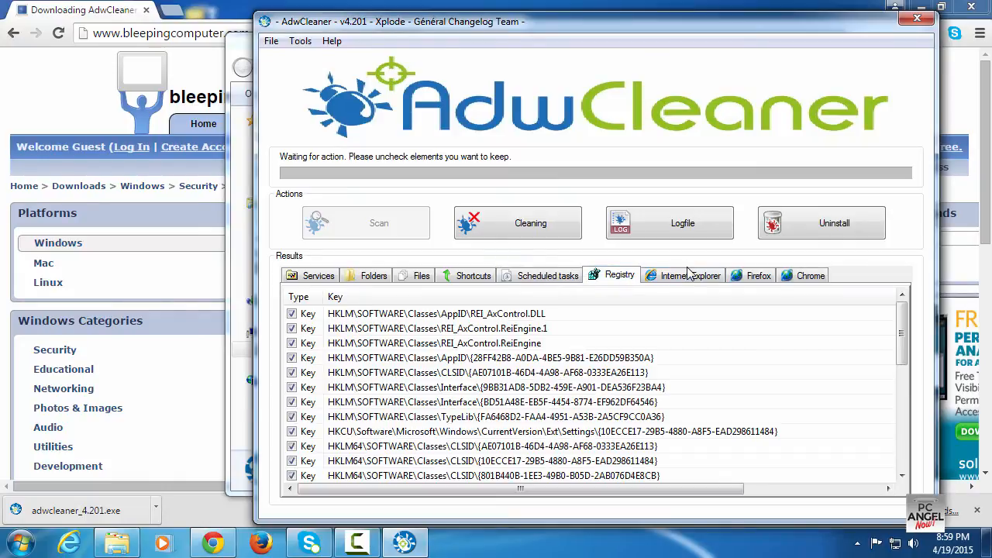
left_click(690, 276)
left_click(758, 279)
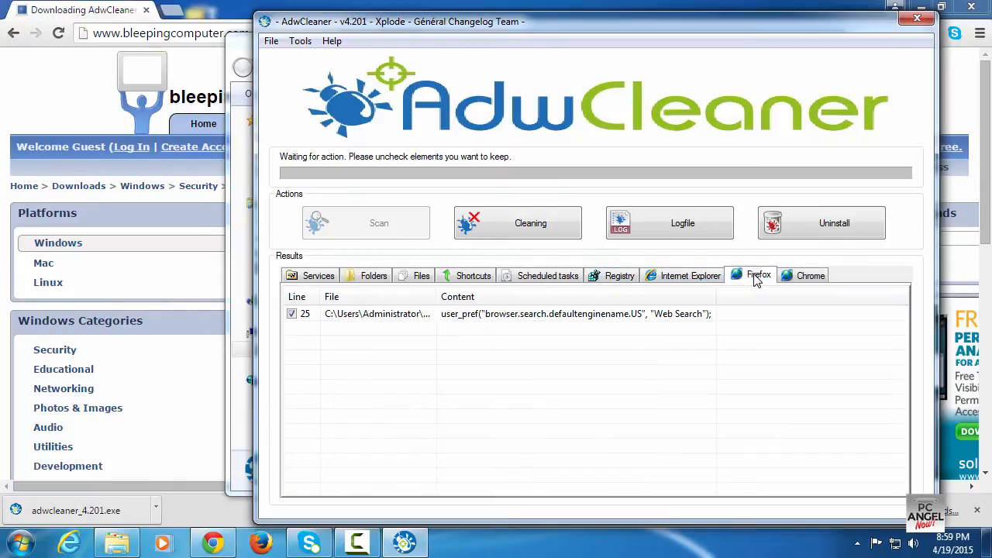
left_click(519, 226)
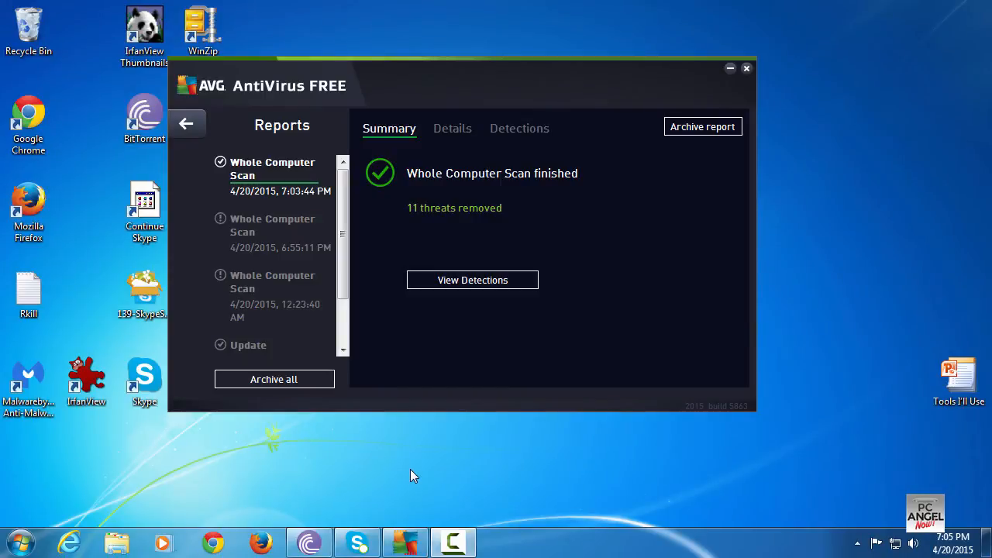
View the detections of the finished AVG Whole Computer Scan
left_click(513, 282)
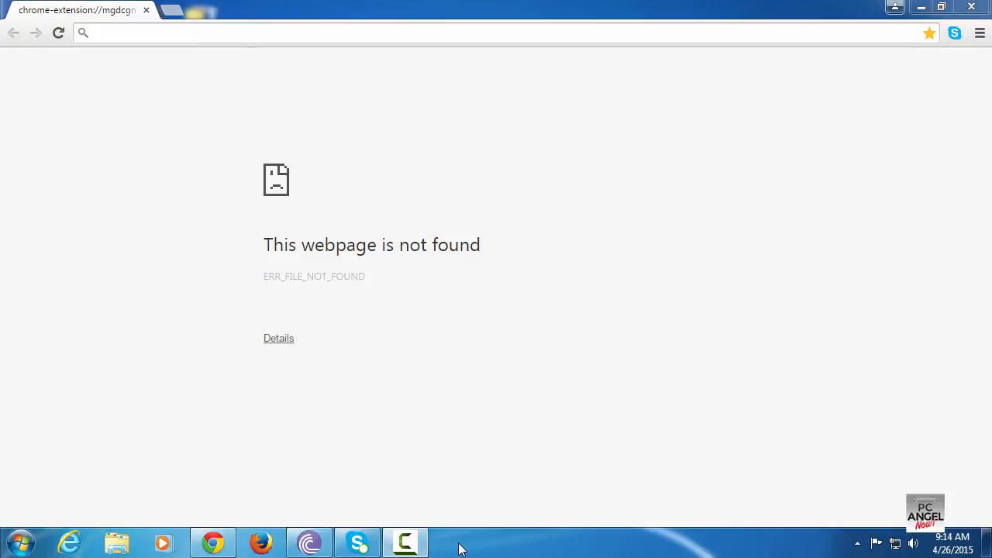
Open Chrome settings and disable the CouponXplorer extension controlling the startup page
left_click(980, 35)
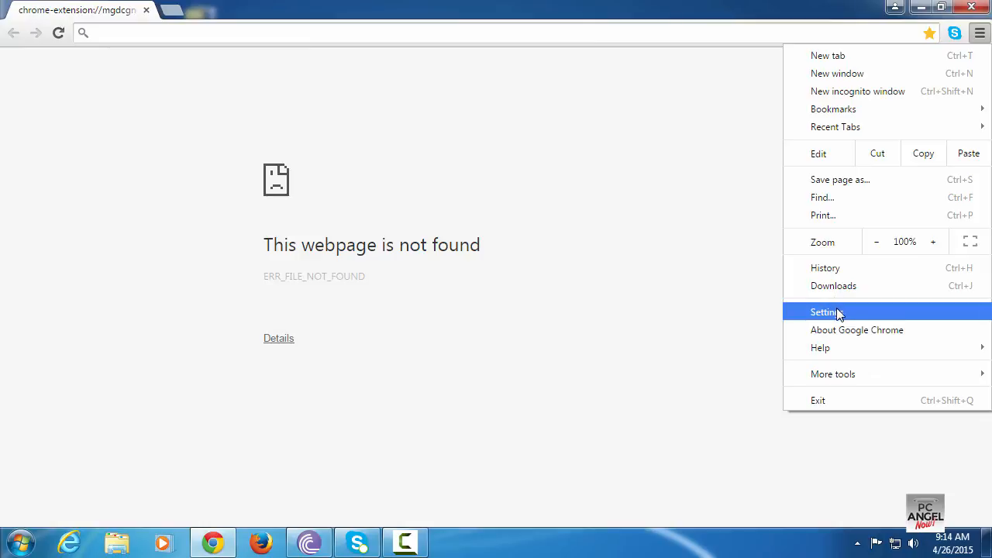
left_click(840, 314)
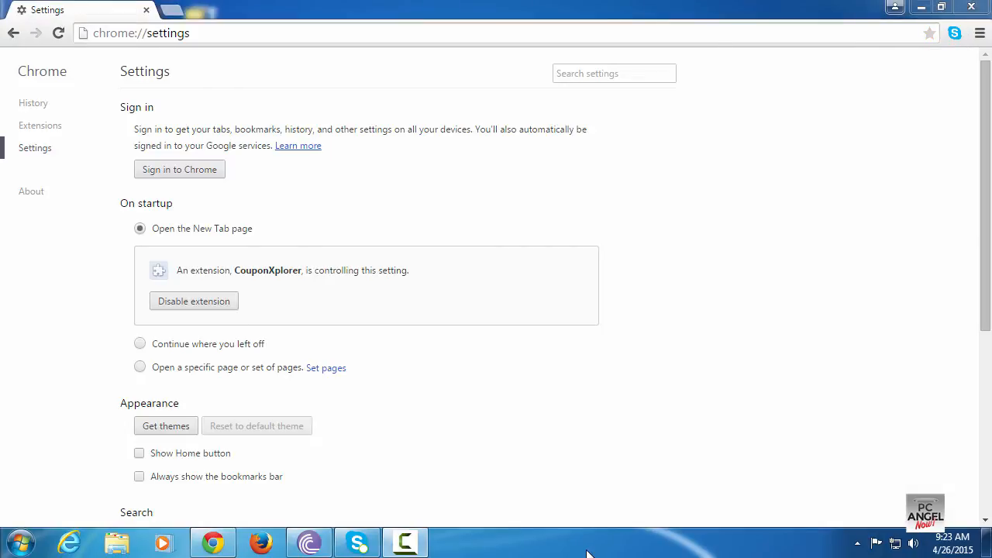
left_click(196, 310)
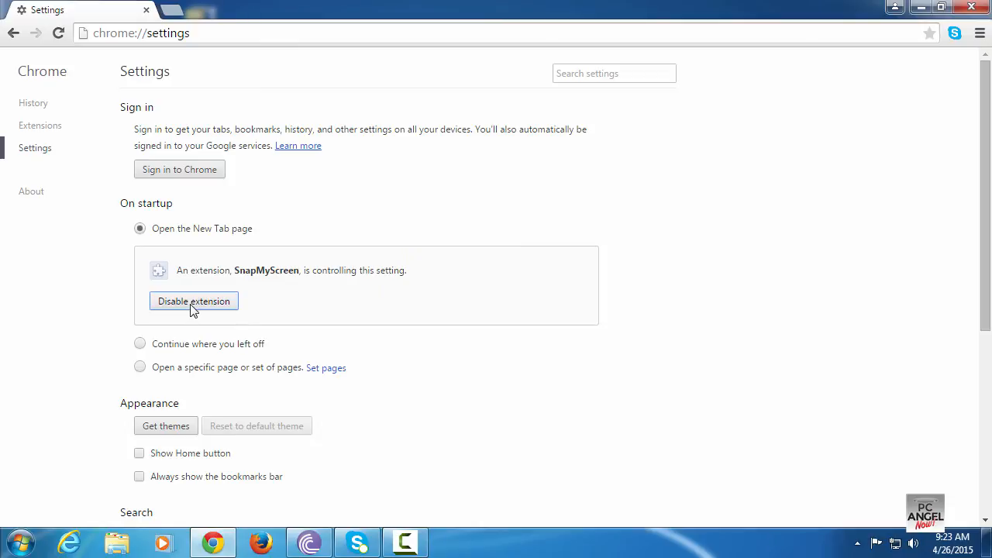
Delete the SweetIM search engine from Chrome's search engine list
scroll(193, 311, "down", 2)
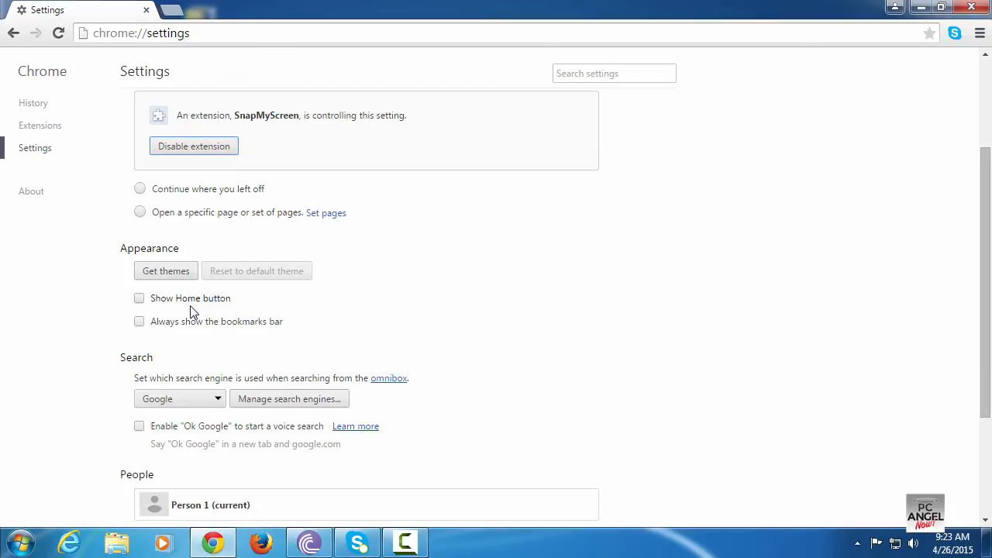
left_click(276, 400)
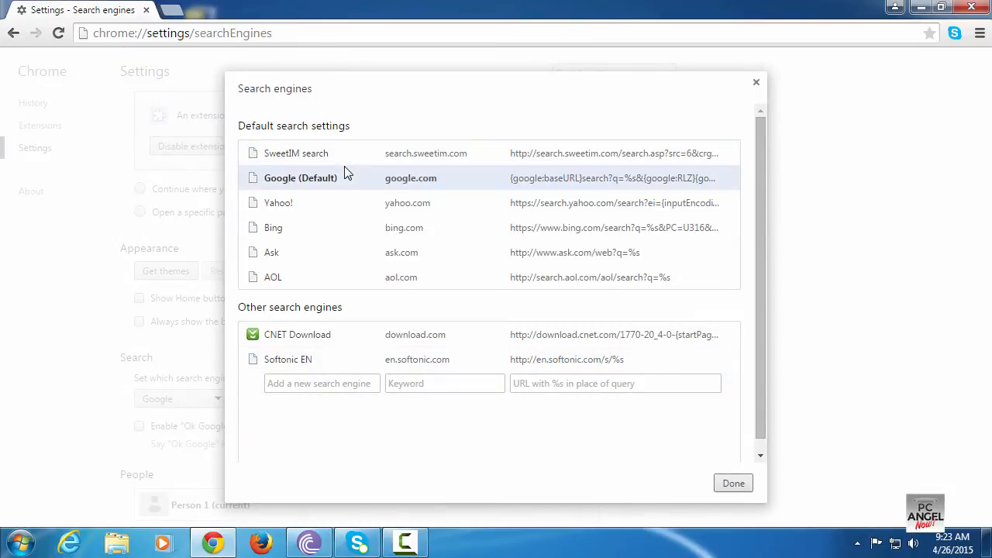
left_click(732, 155)
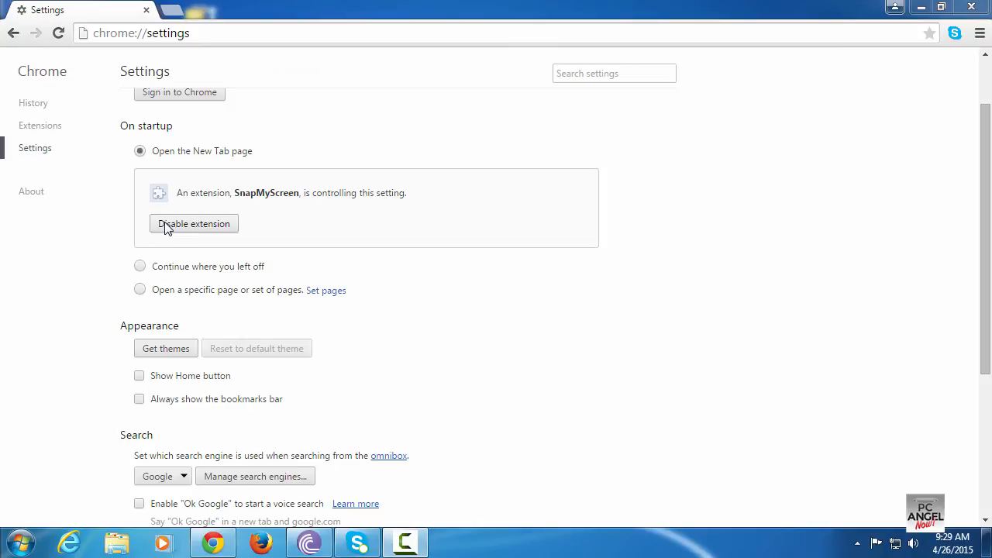
Remove the CouponXplorer extension from Chrome's extensions
left_click(47, 128)
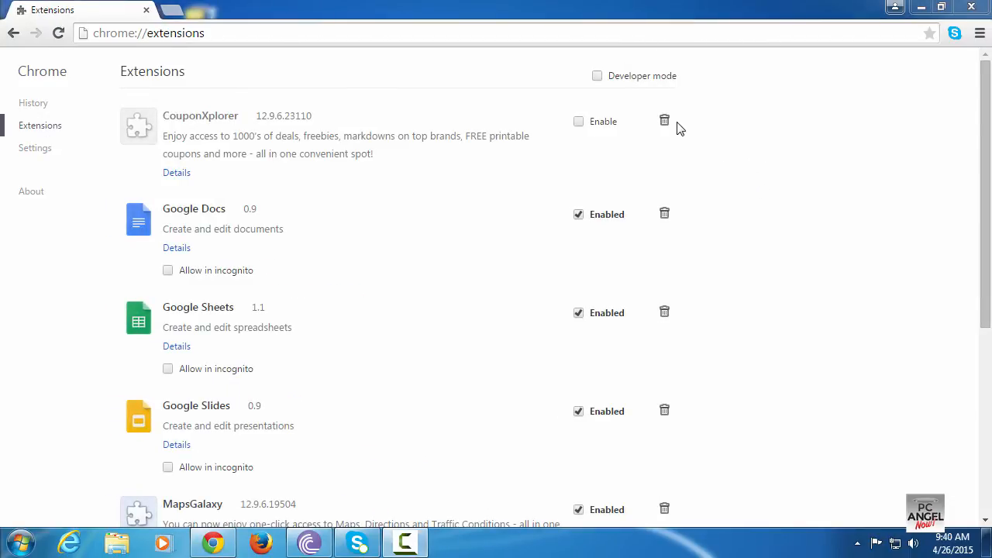
left_click(664, 124)
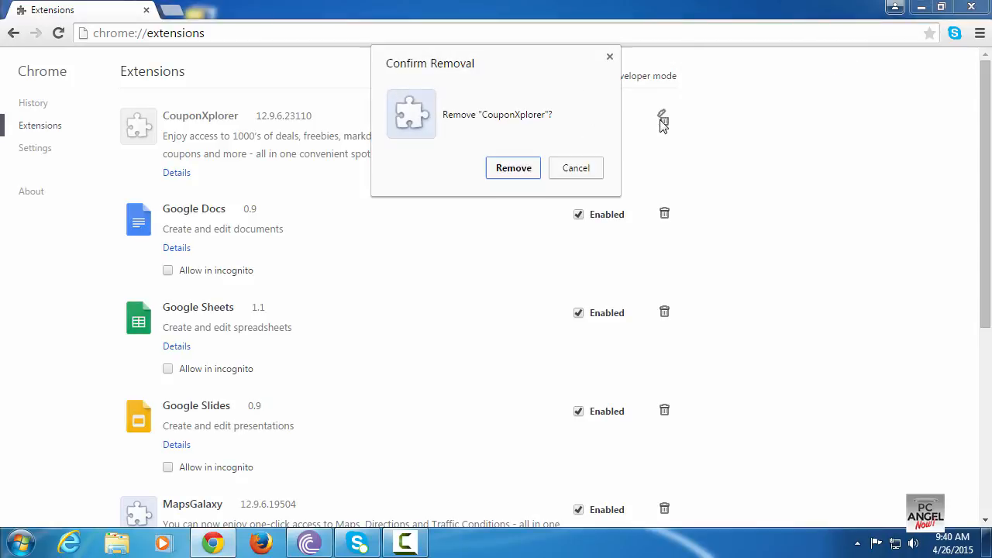
left_click(522, 167)
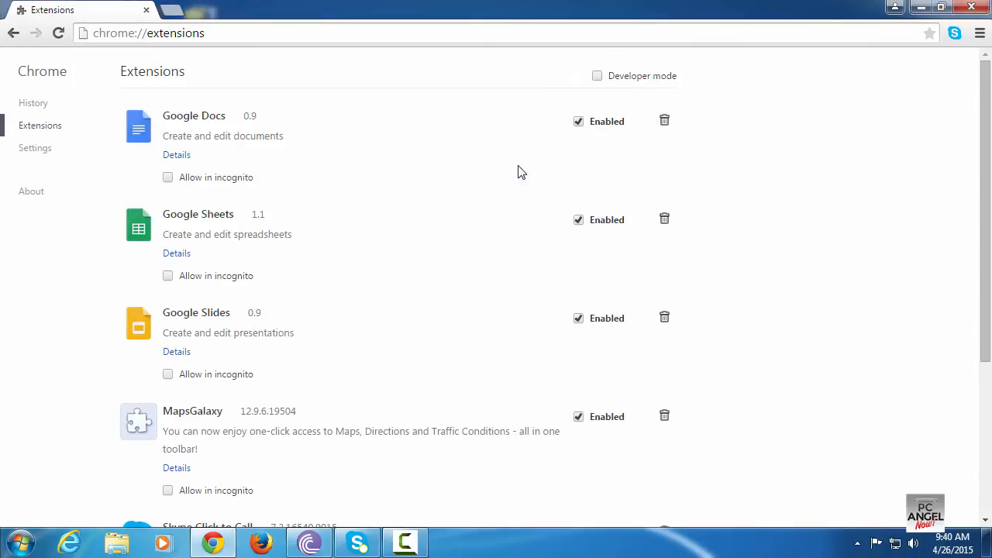
Remove the MapsGalaxy and SnapMyScreen extensions from Chrome
scroll(504, 180, "down", 2)
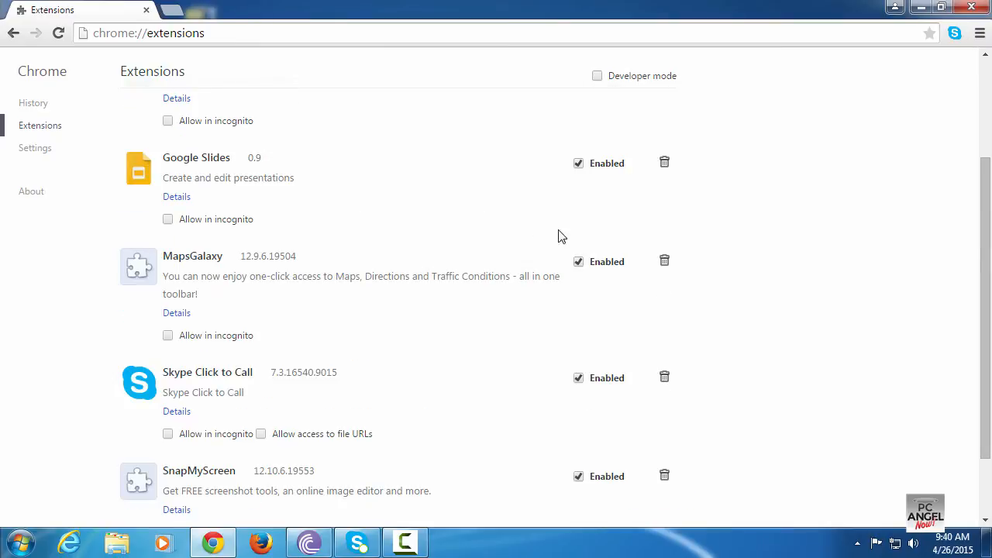
left_click(665, 261)
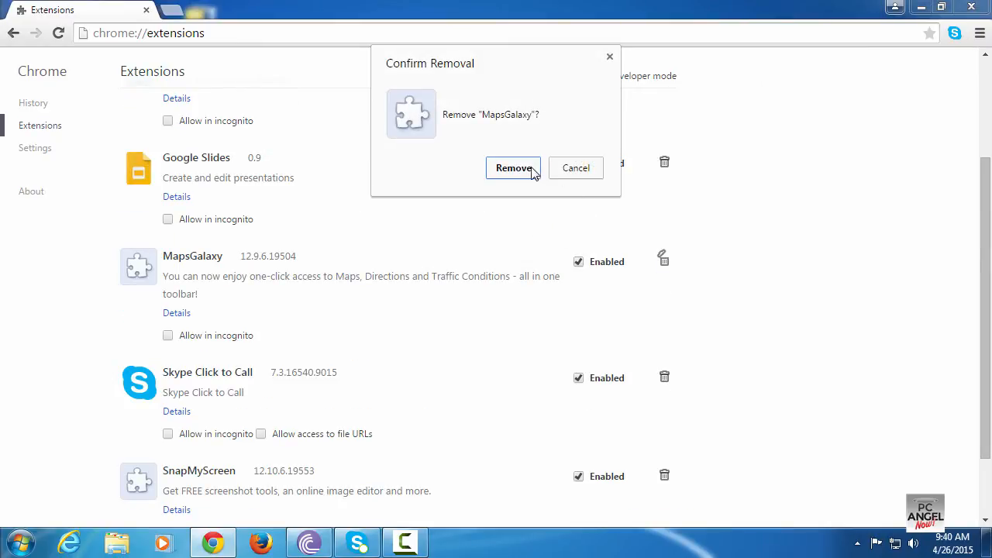
left_click(515, 168)
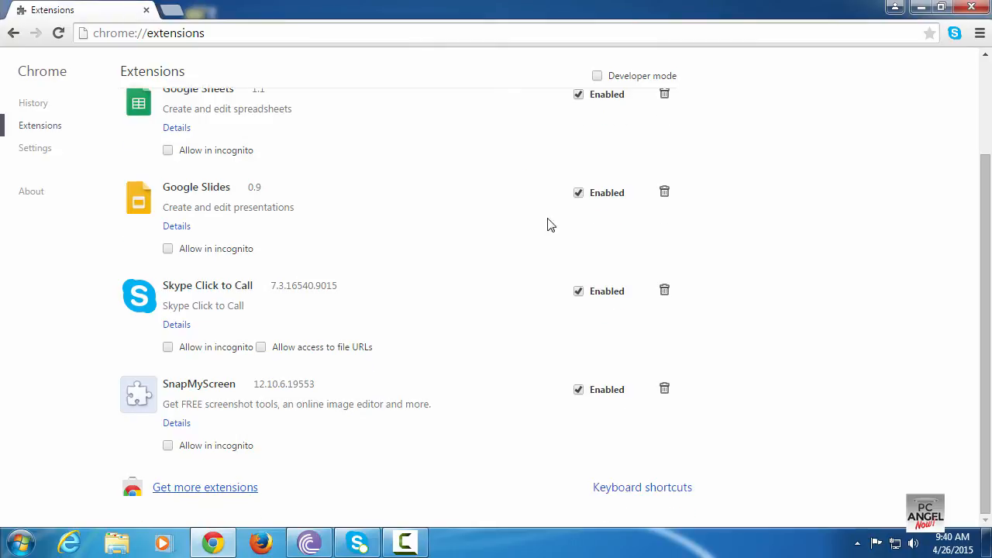
left_click(665, 389)
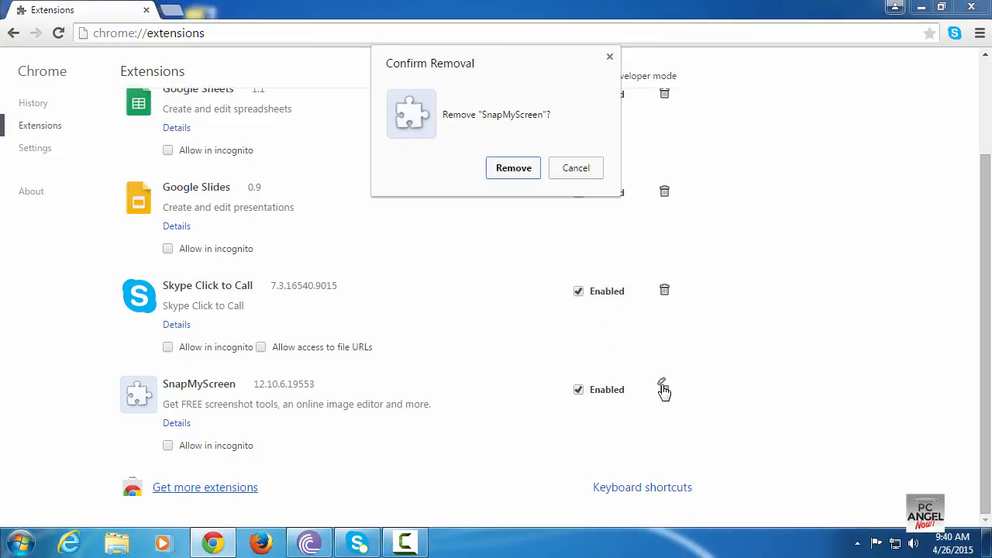
left_click(511, 171)
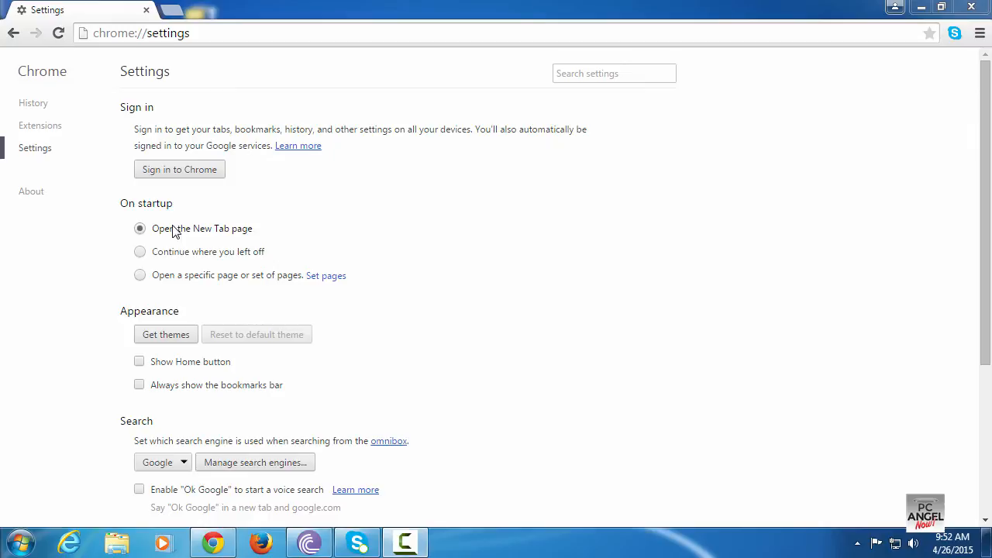
Set Chrome's startup option to open a specific page and open the startup page list
left_click(139, 276)
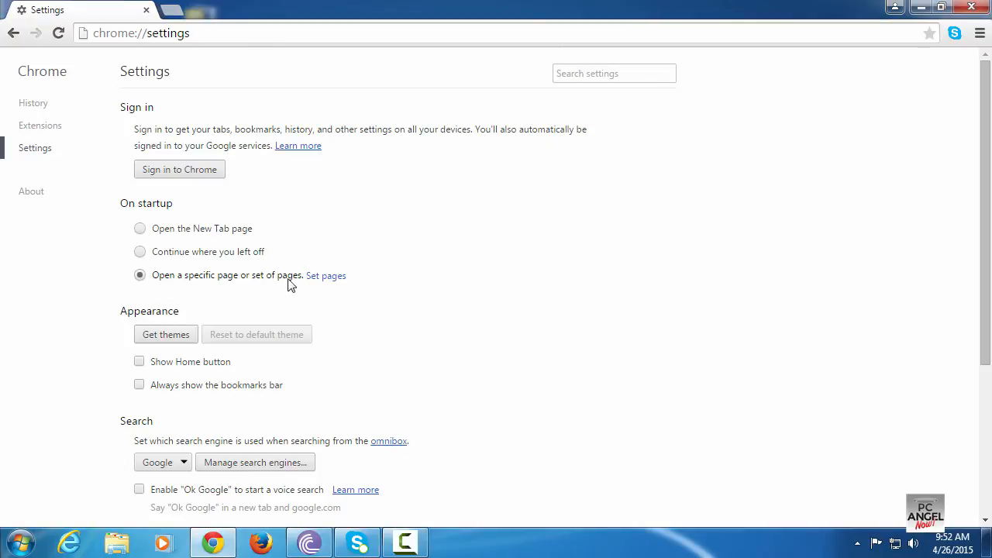
left_click(324, 278)
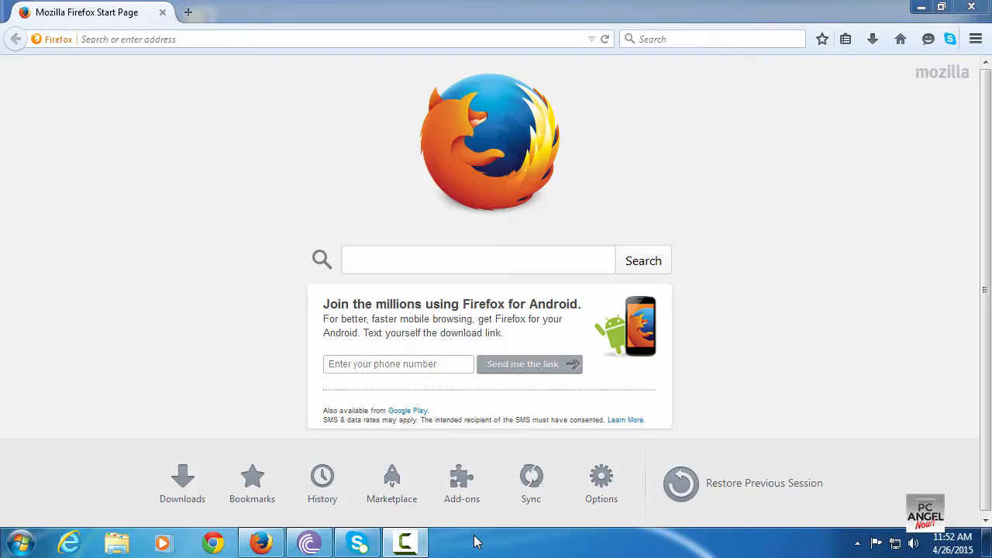
Switch to Firefox and disable the Skype Click to Call extension in the Add-ons Manager
left_click(970, 42)
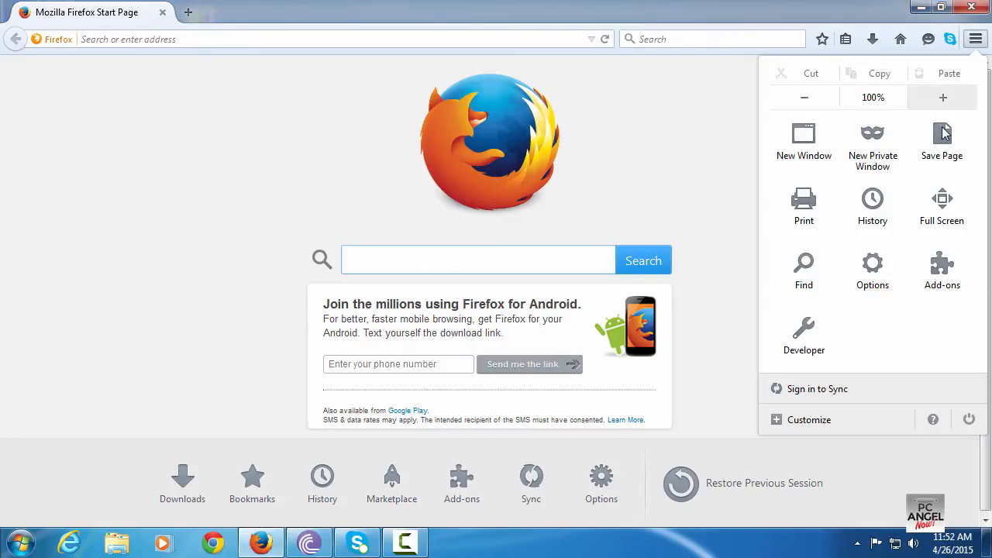
left_click(940, 267)
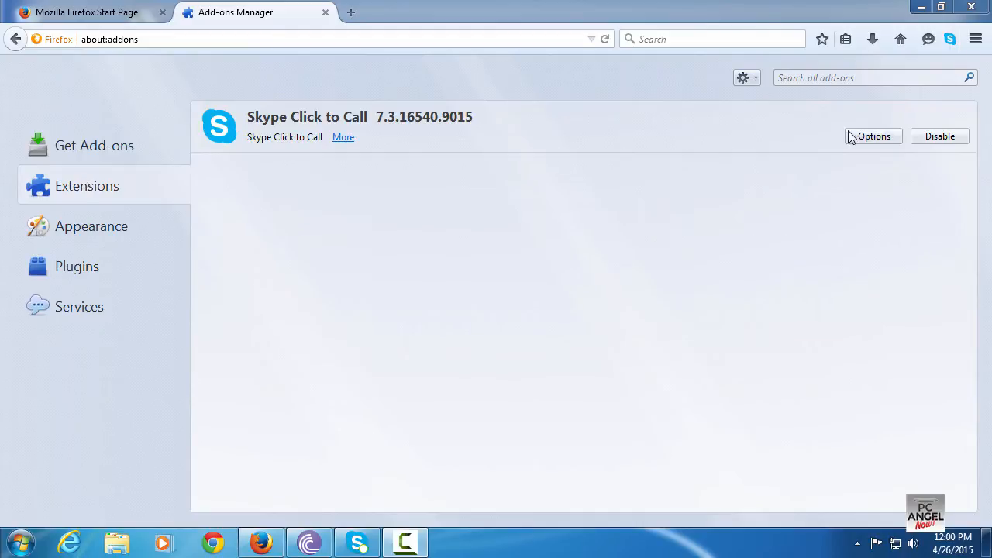
left_click(935, 140)
left_click(935, 139)
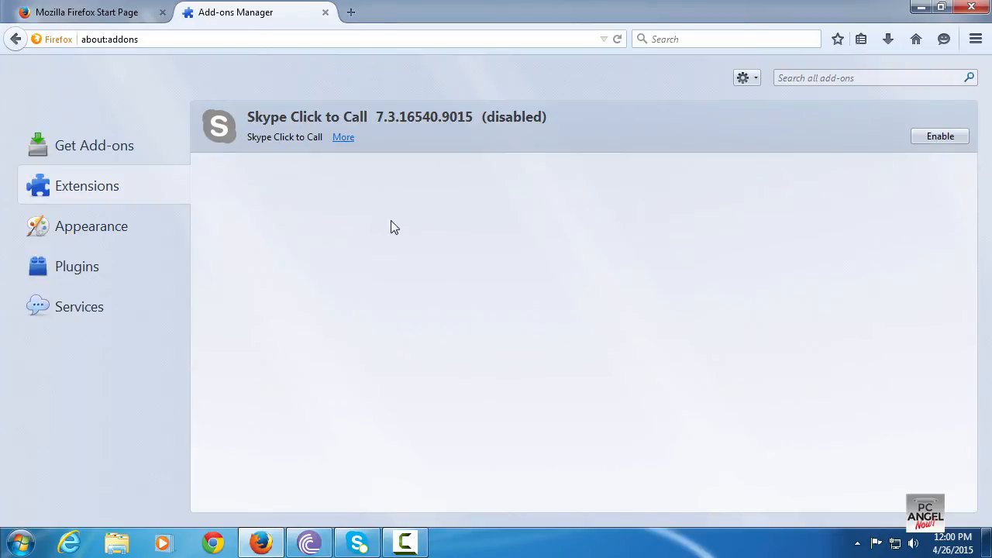
Set the Google Update plugin to Never Activate
left_click(89, 270)
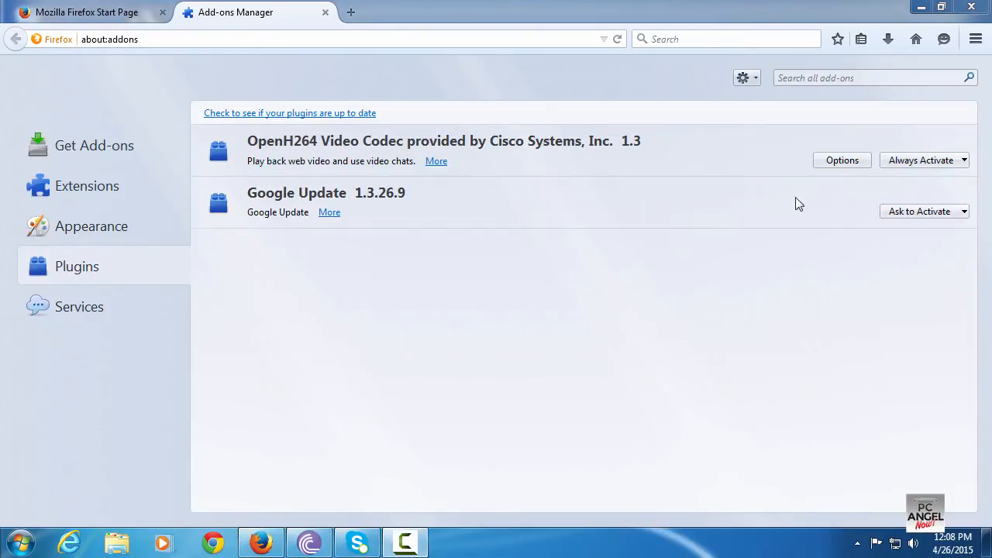
left_click(899, 215)
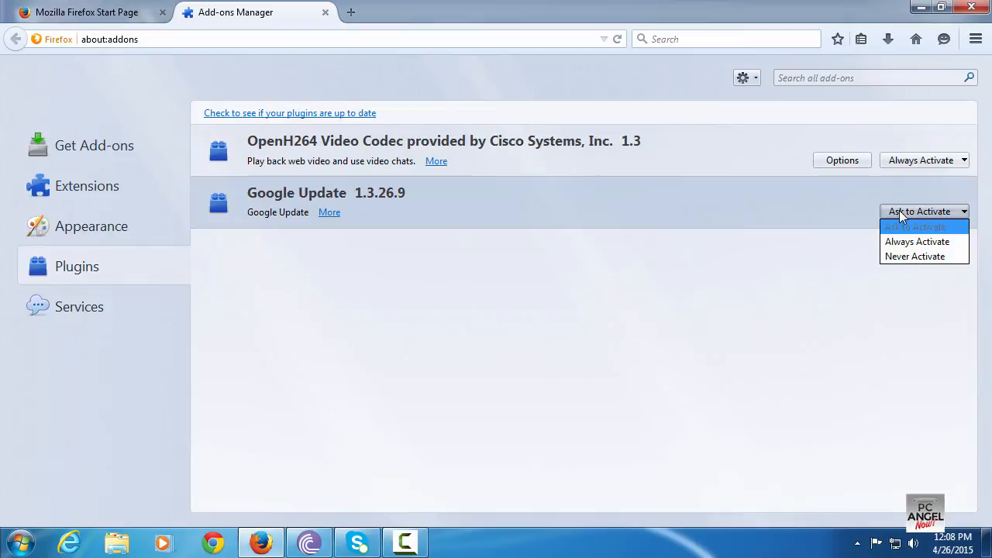
left_click(906, 257)
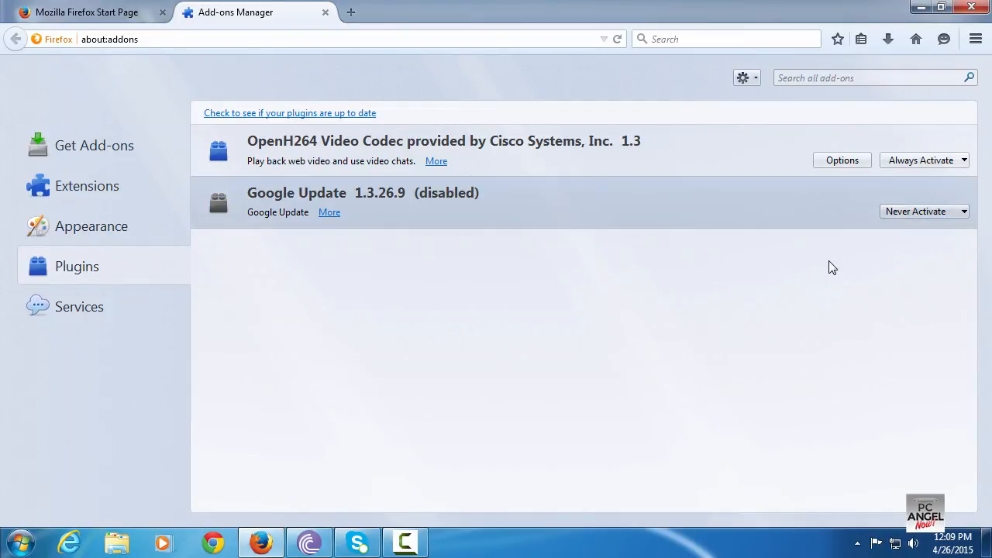
Open Firefox options, set the default search engine to Google and remove Twitter from the one-click search engines
left_click(976, 41)
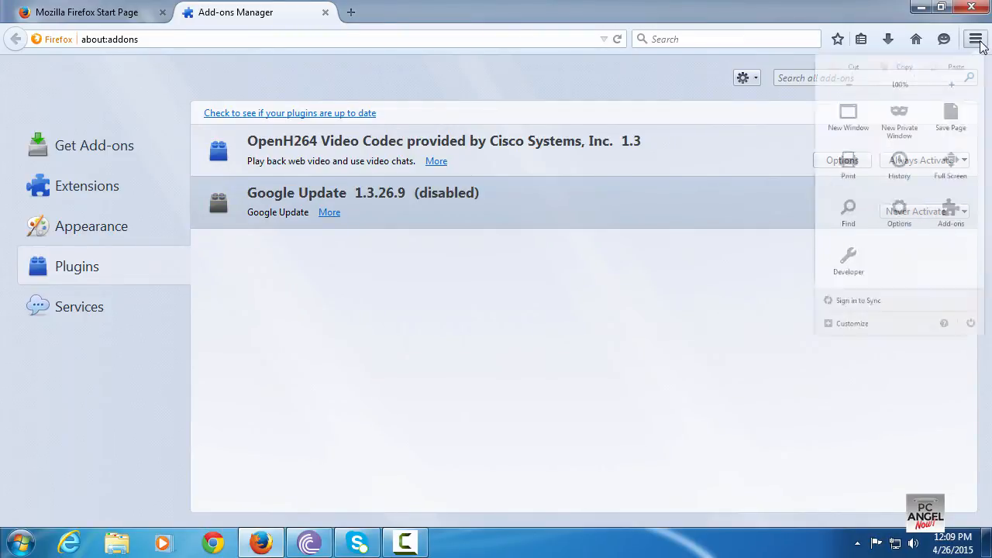
left_click(874, 264)
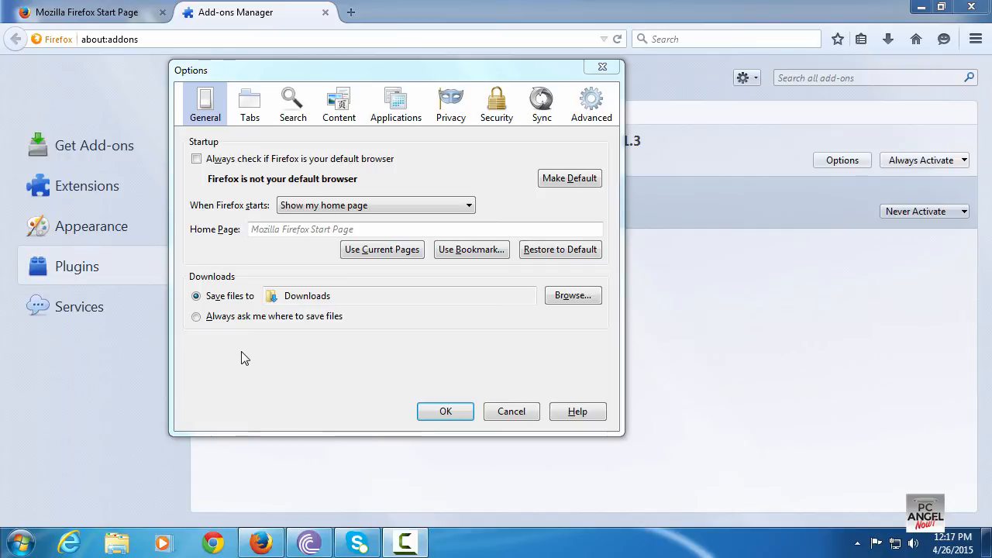
left_click(271, 231)
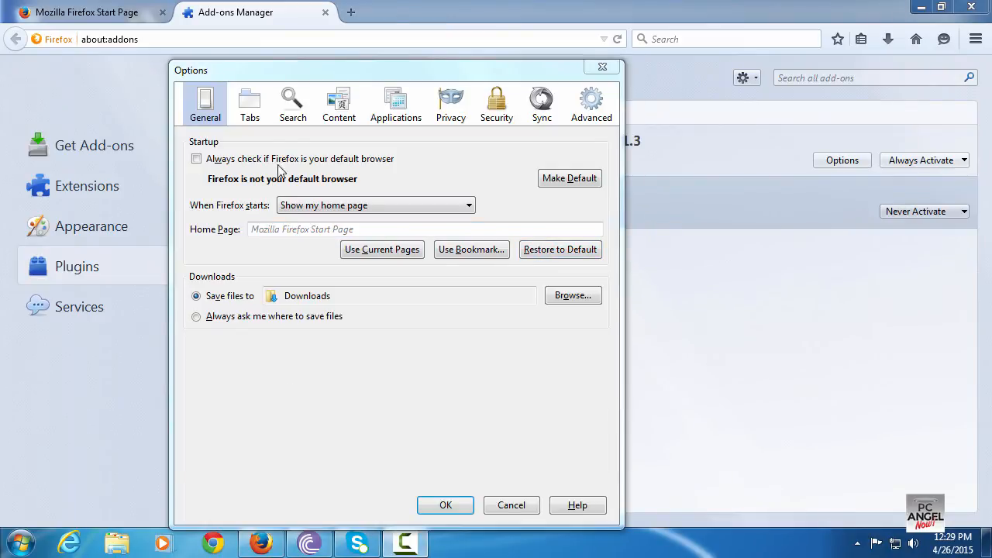
left_click(293, 120)
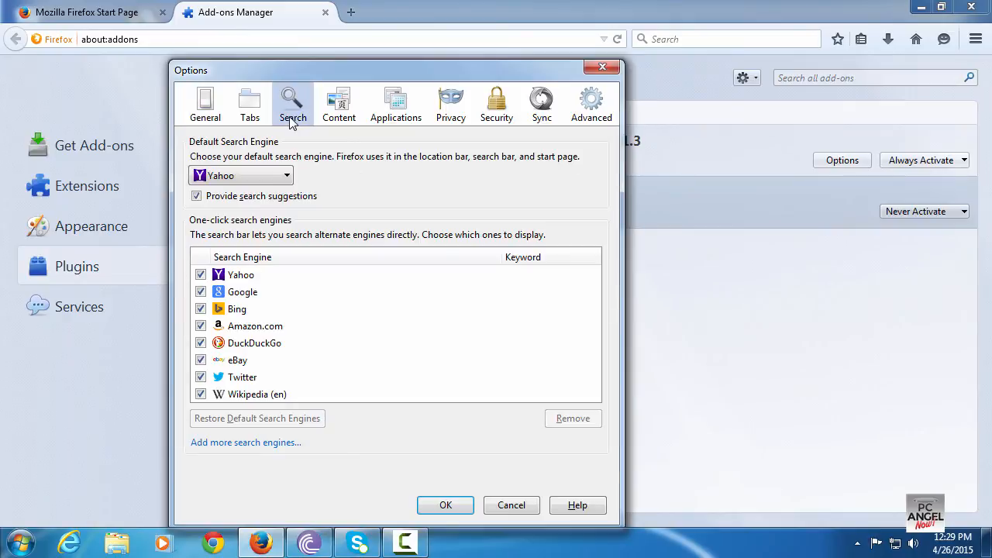
left_click(240, 176)
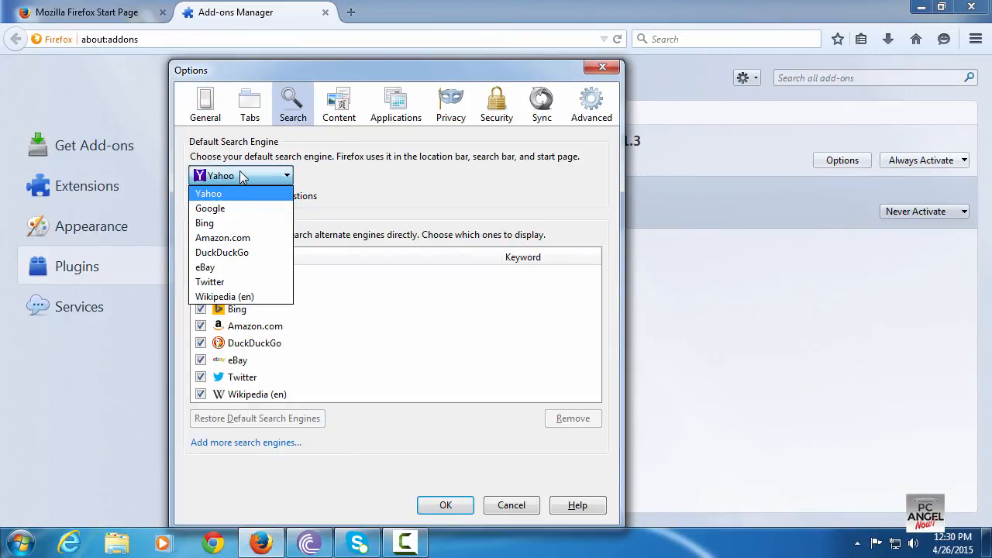
left_click(216, 213)
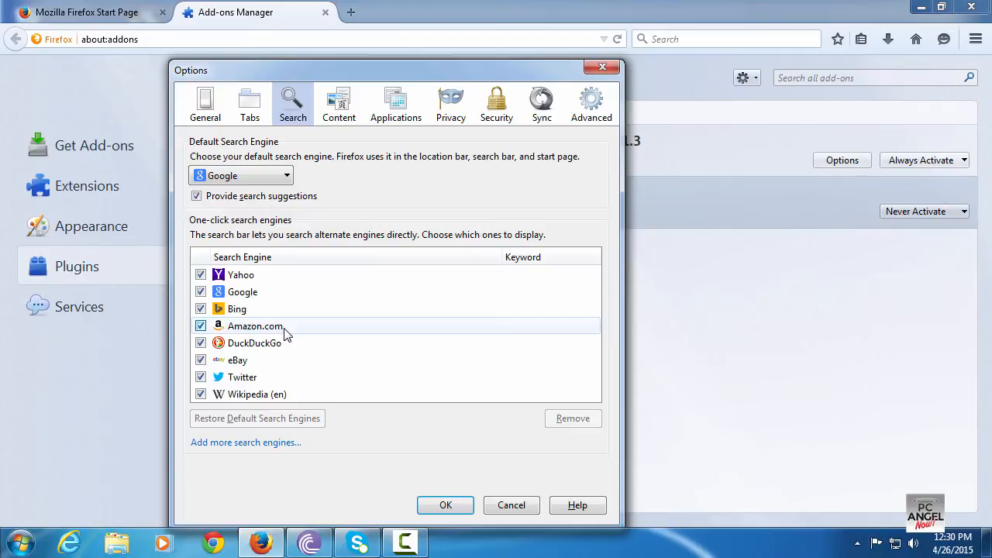
left_click(261, 378)
left_click(561, 419)
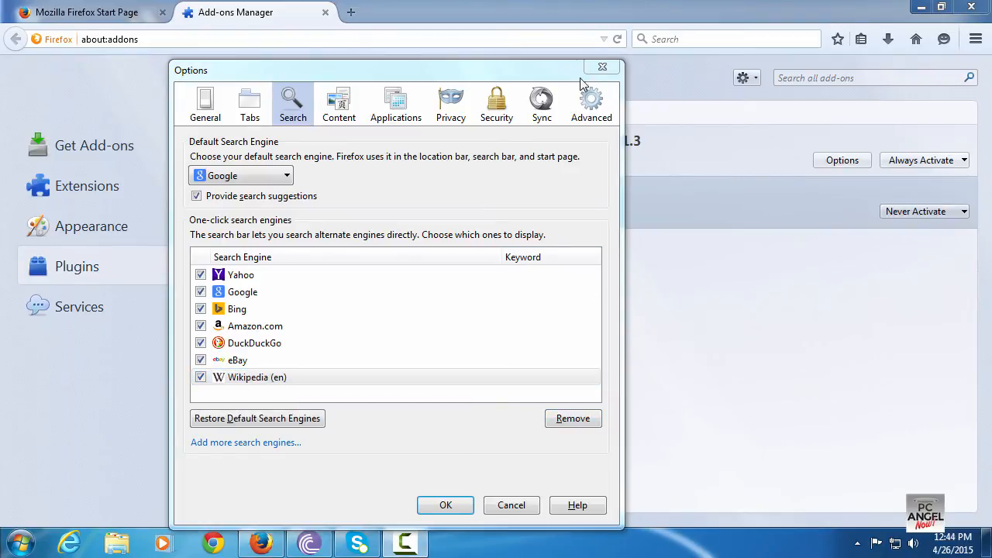
Review the network connection proxy settings under Advanced, then close the Options dialog
left_click(589, 109)
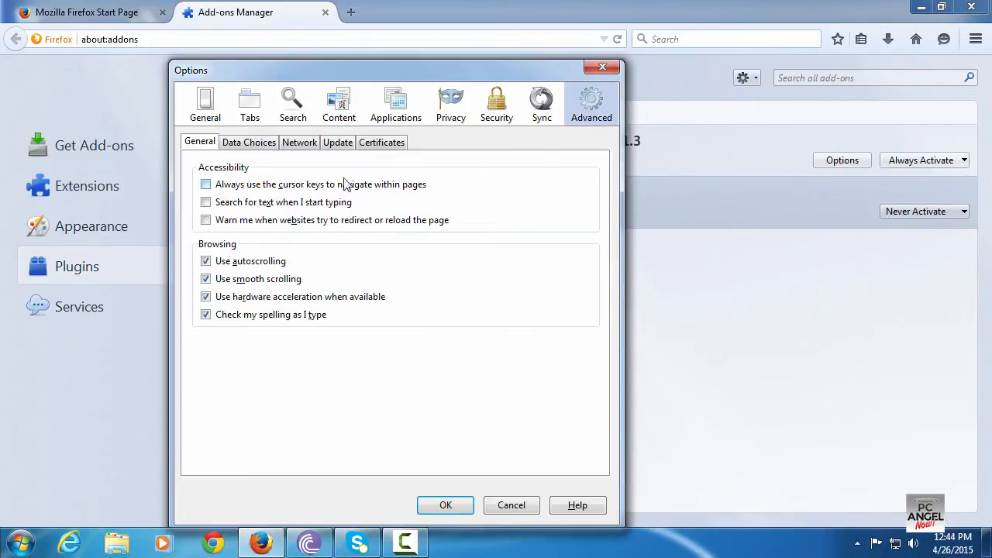
left_click(296, 144)
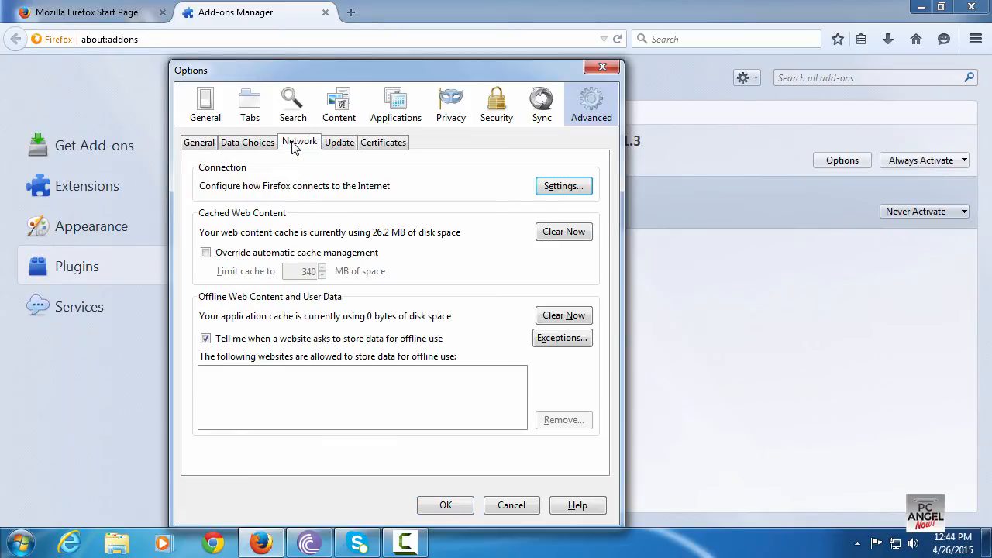
left_click(565, 187)
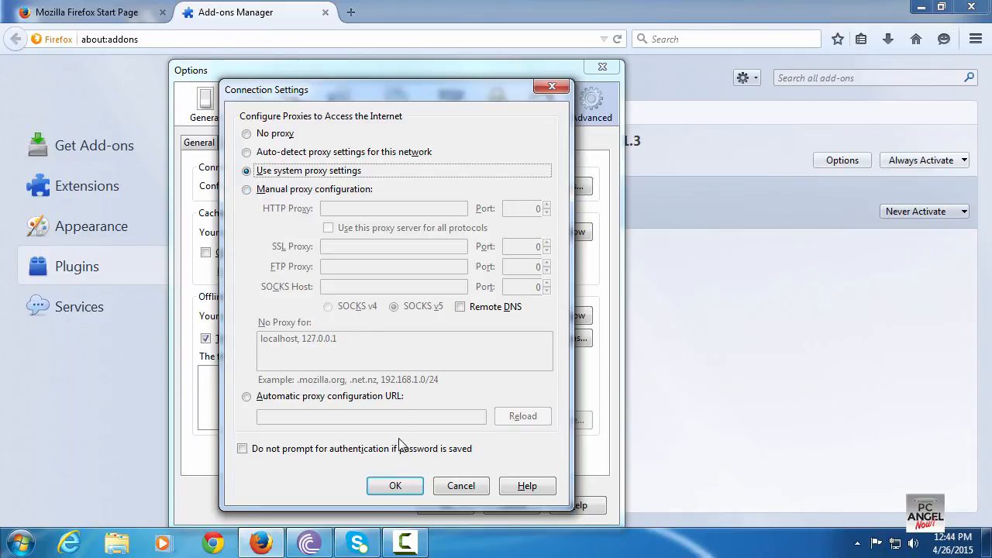
left_click(396, 486)
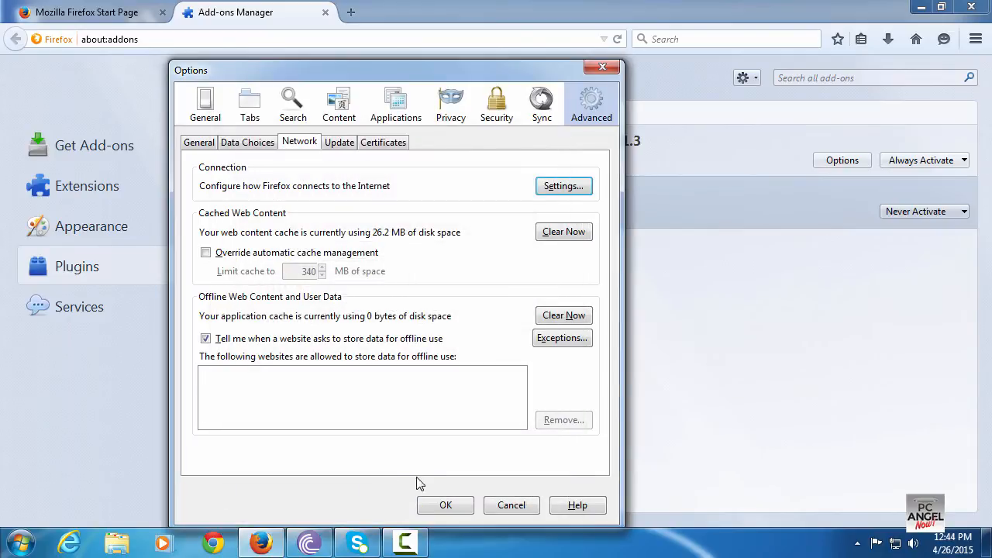
left_click(433, 505)
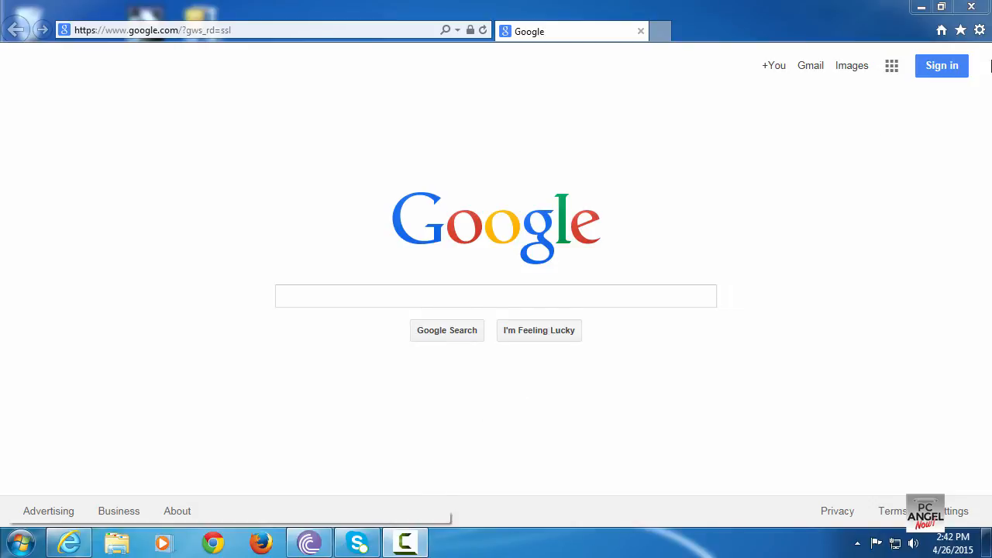
Switch to Internet Explorer and review the home page settings in Internet Options
left_click(979, 30)
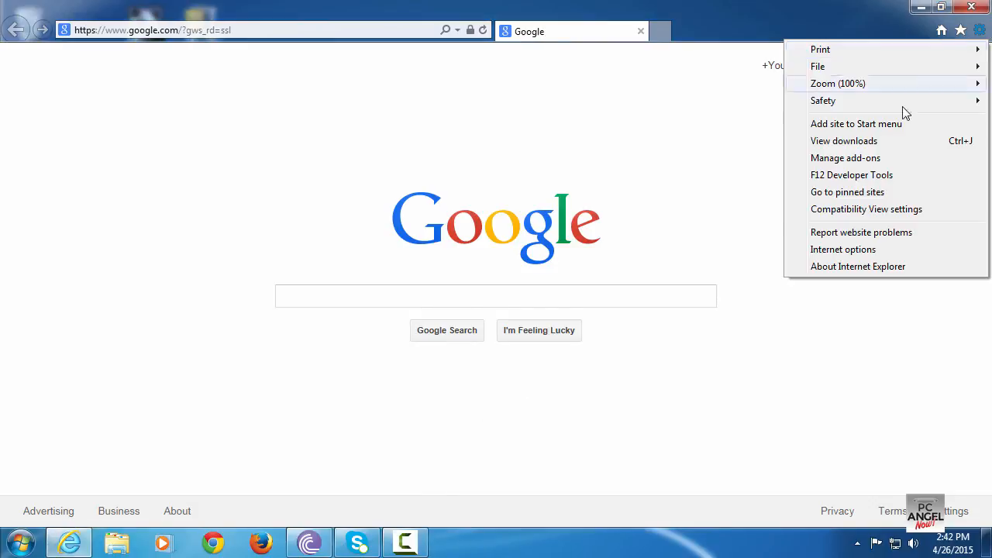
left_click(843, 250)
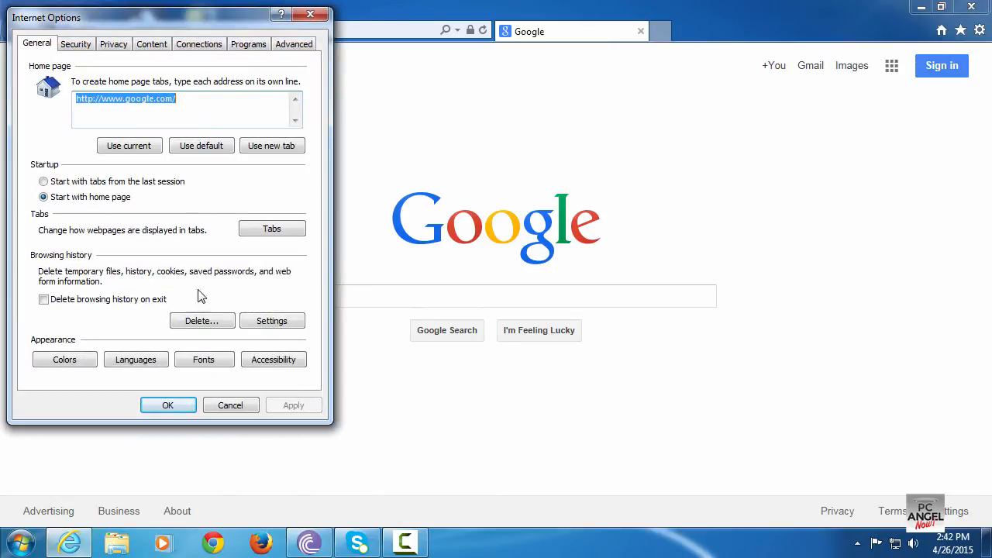
left_click(166, 405)
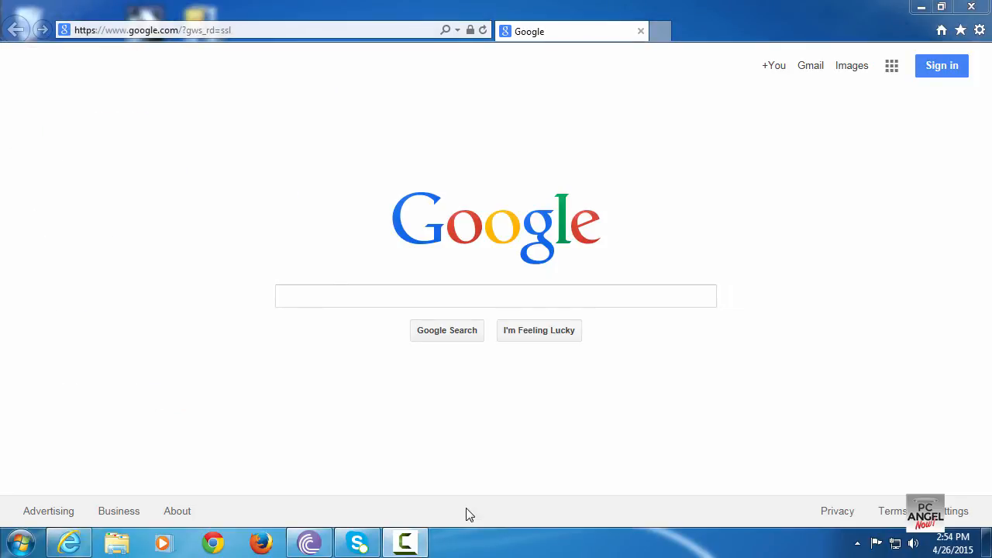
Review Internet Explorer's toolbars and extensions and its search providers in Manage Add-ons, then close the dialog
left_click(980, 30)
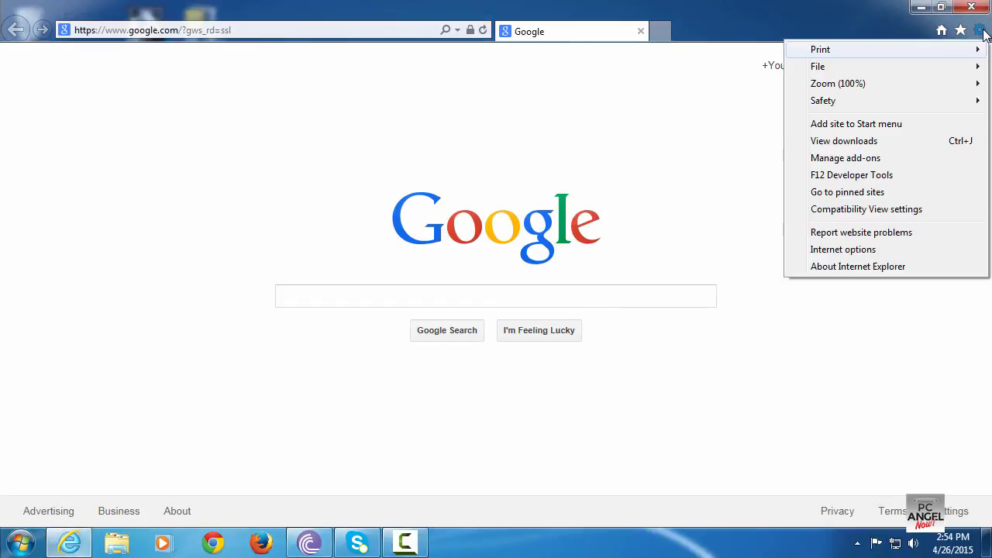
left_click(889, 159)
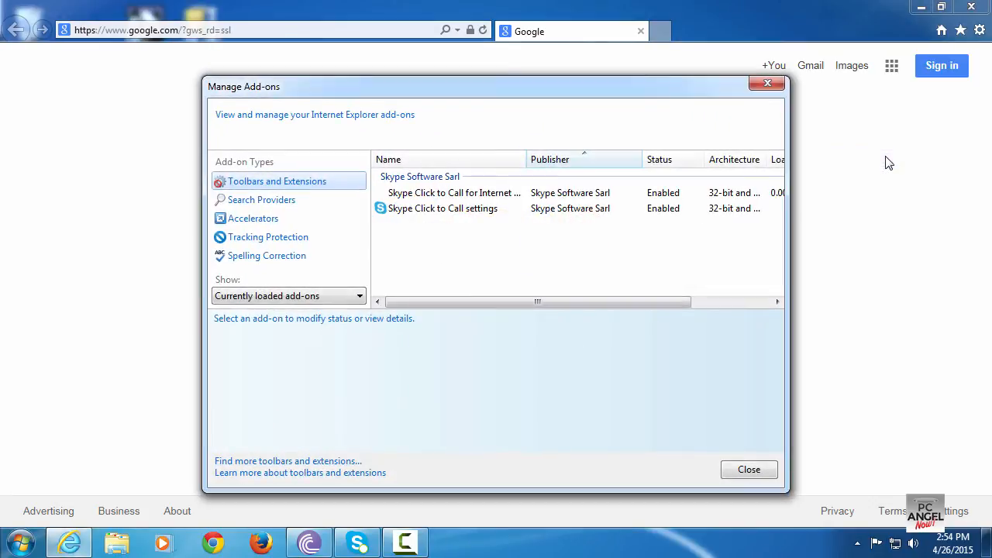
left_click(419, 211)
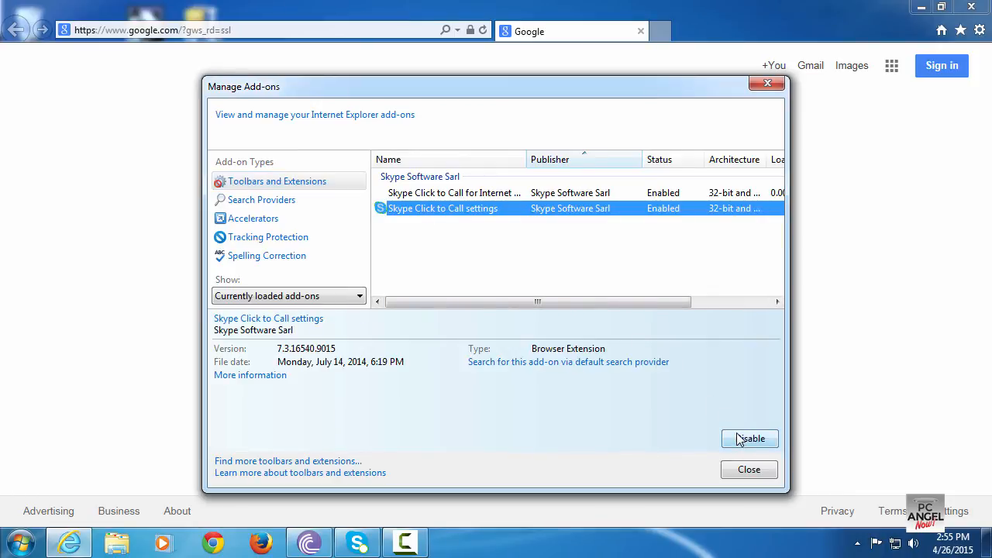
left_click(292, 206)
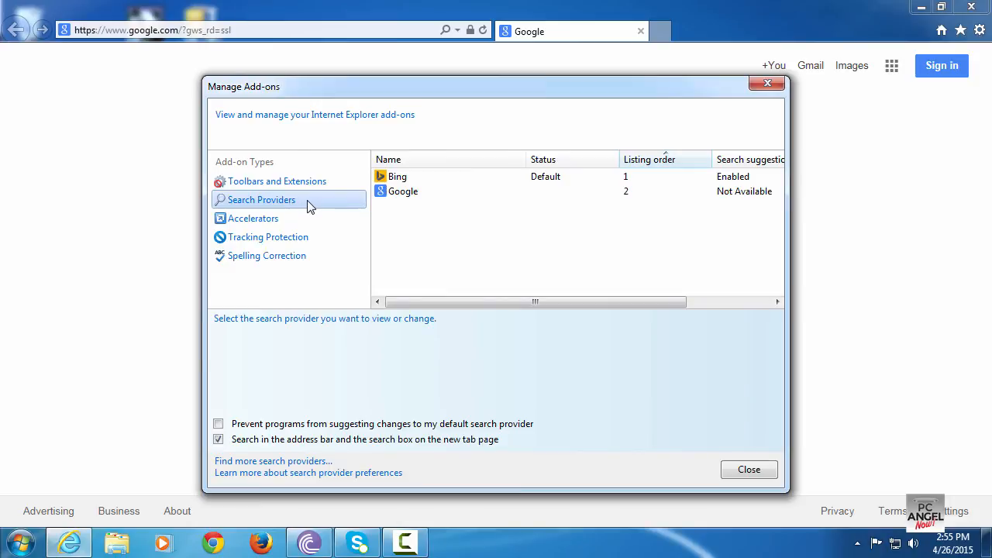
left_click(405, 198)
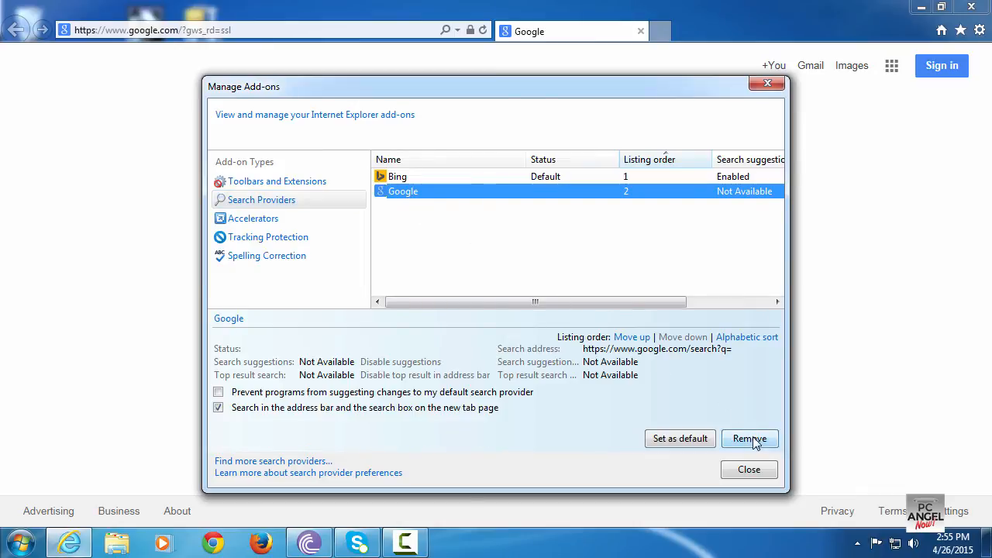
left_click(749, 471)
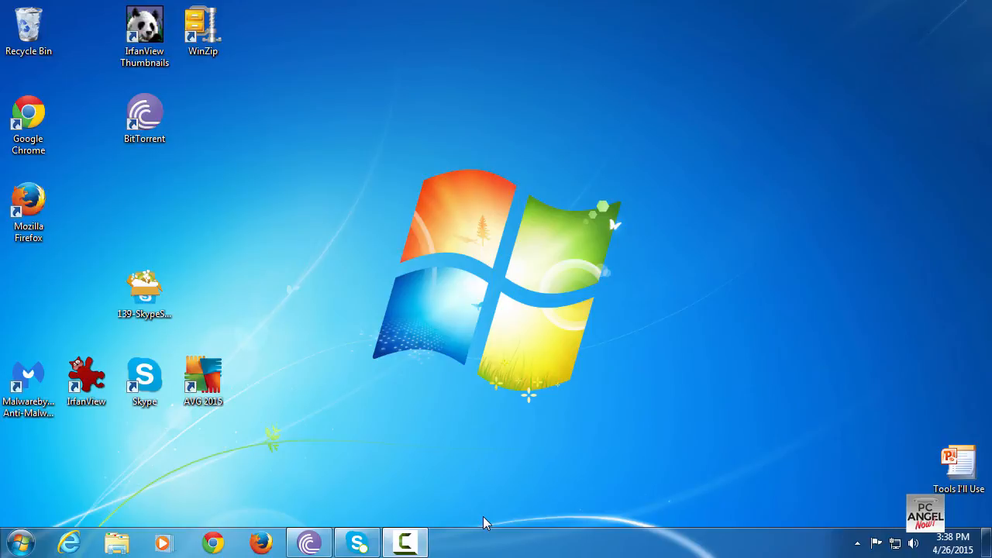
Open Task Scheduler by searching for "task sche" from the Start menu
left_click(22, 544)
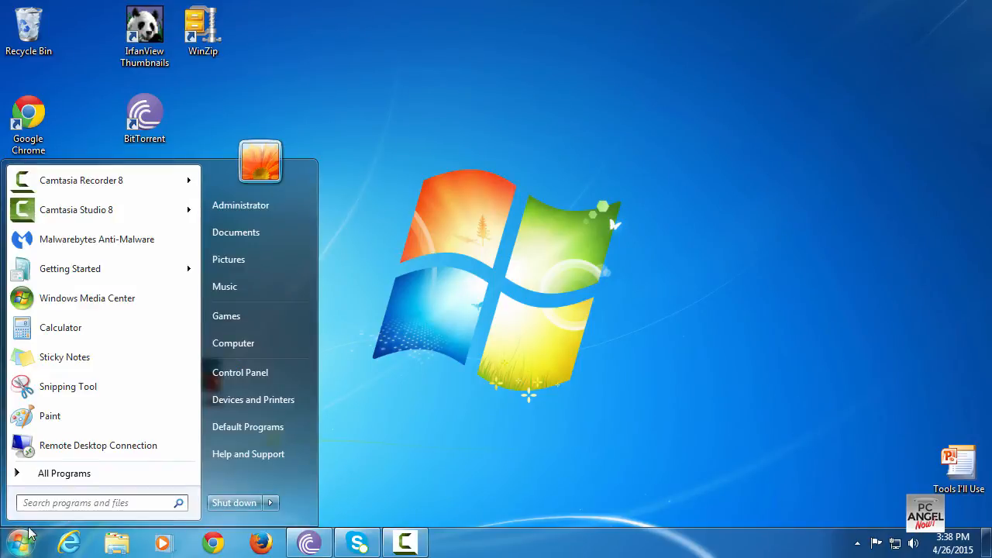
left_click(38, 502)
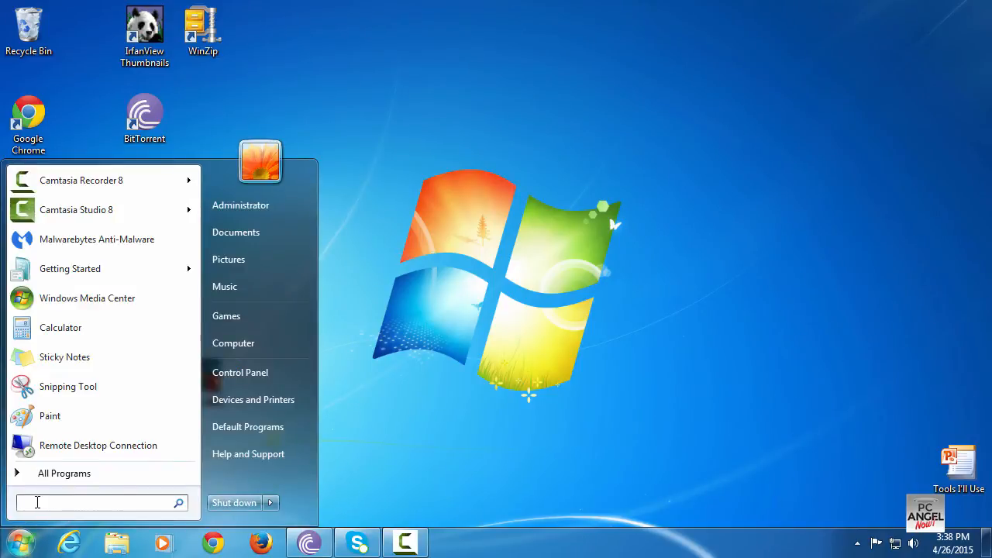
type("task s")
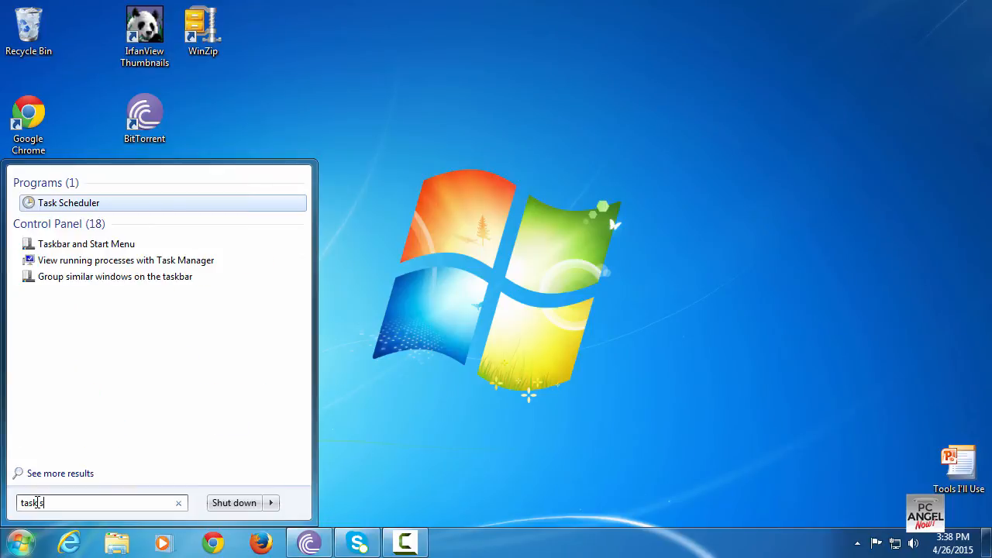
type("che")
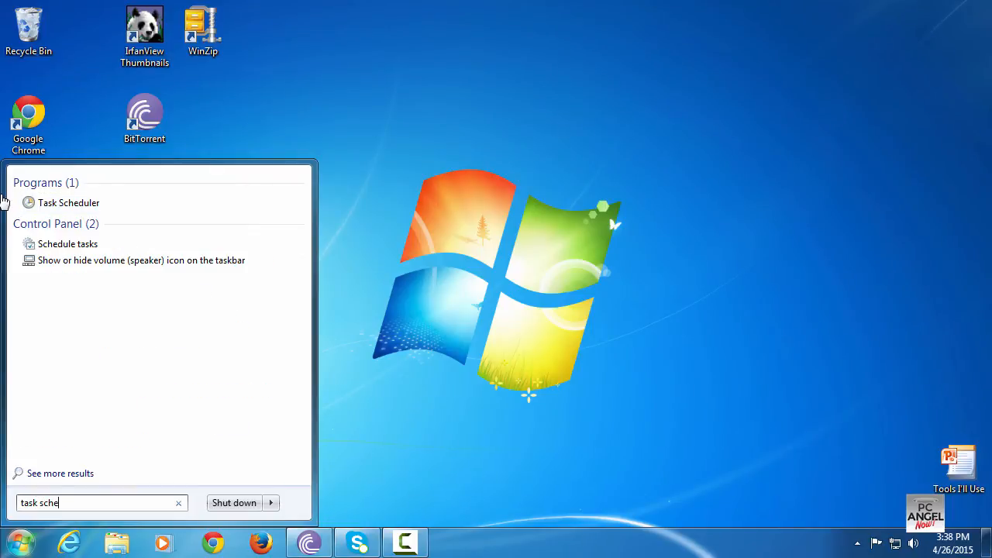
left_click(40, 202)
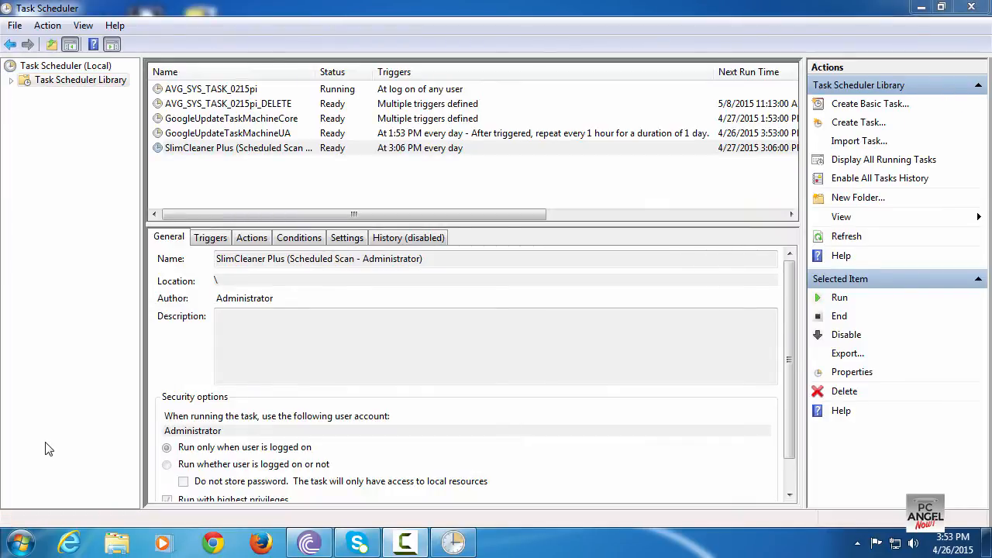
Inspect the SlimCleaner Plus scheduled task's actions, then delete that task from the Task Scheduler Library
left_click(76, 81)
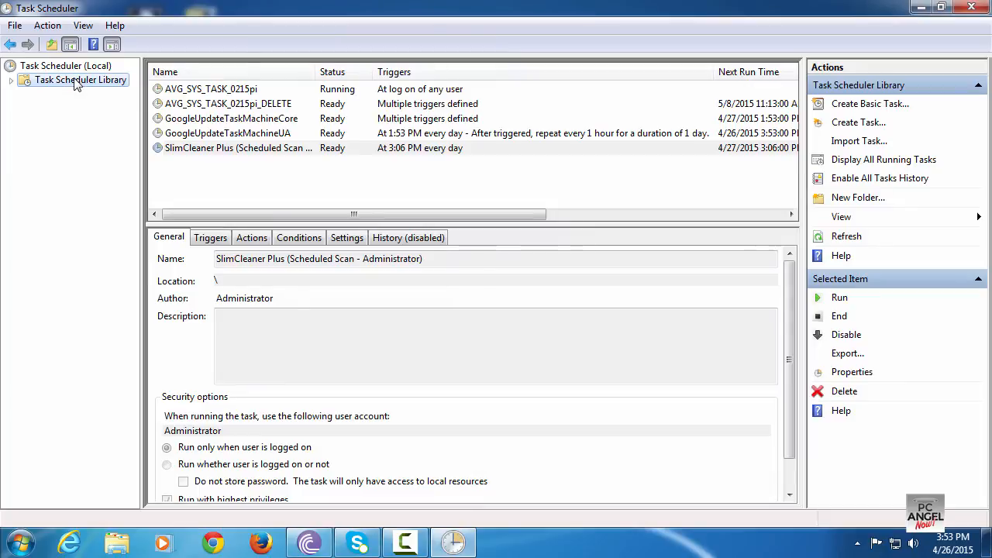
left_click(190, 147)
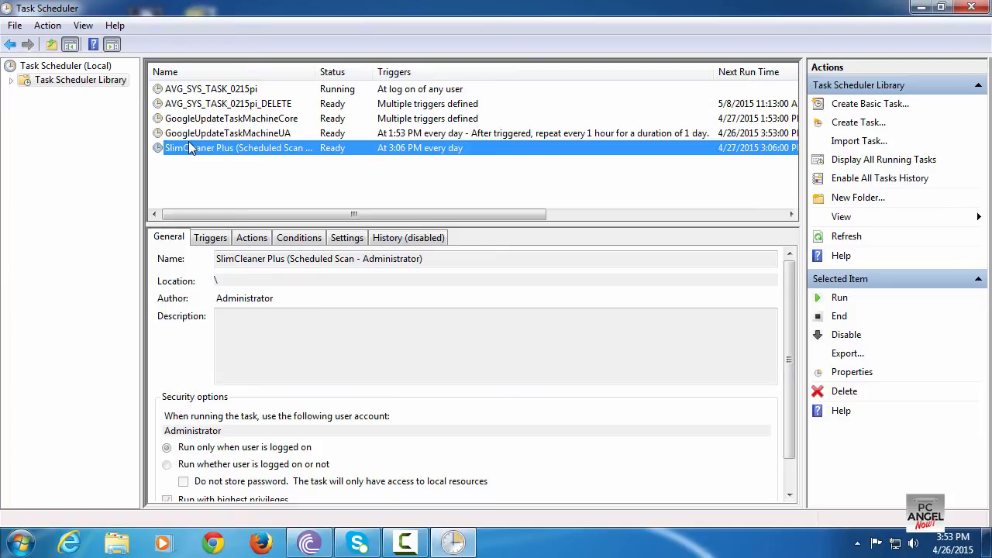
left_click(252, 237)
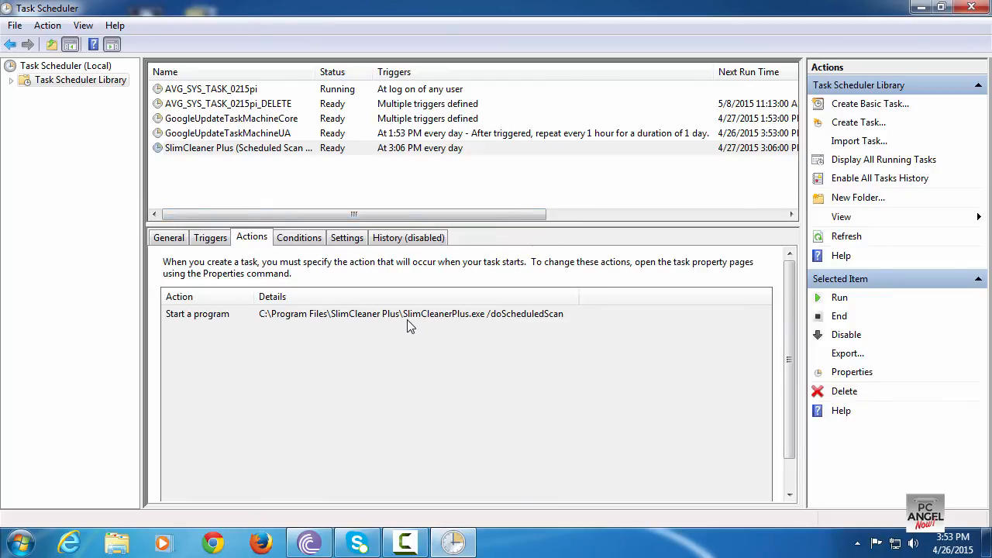
right_click(240, 155)
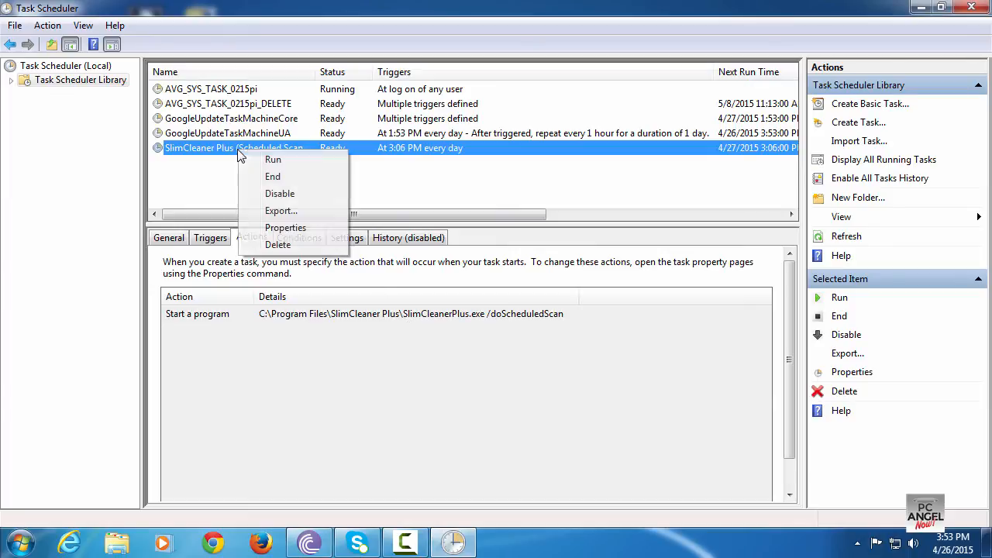
left_click(274, 245)
left_click(504, 328)
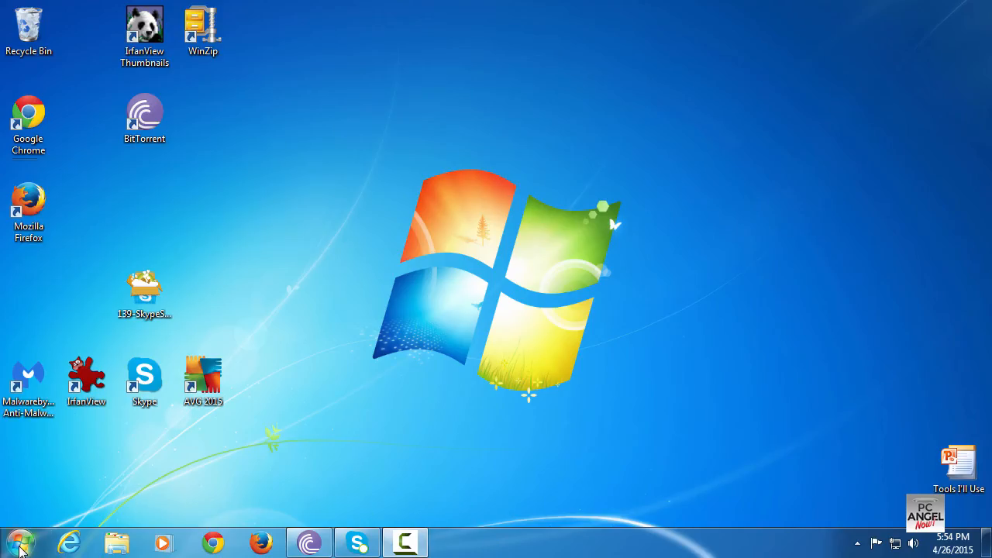
Open services.msc from the Start menu search, maximize the Services window and sort services by Status
left_click(21, 548)
left_click(41, 504)
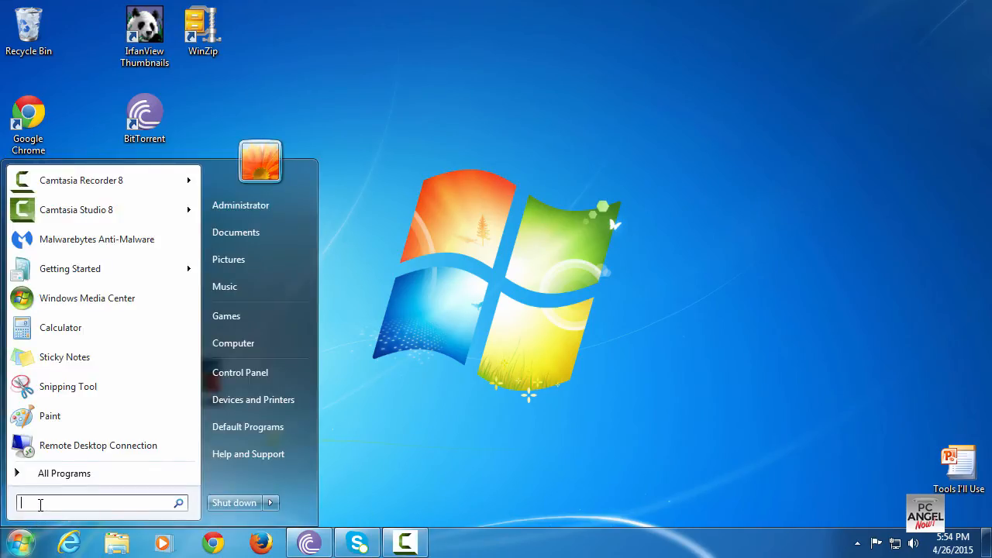
type("serv")
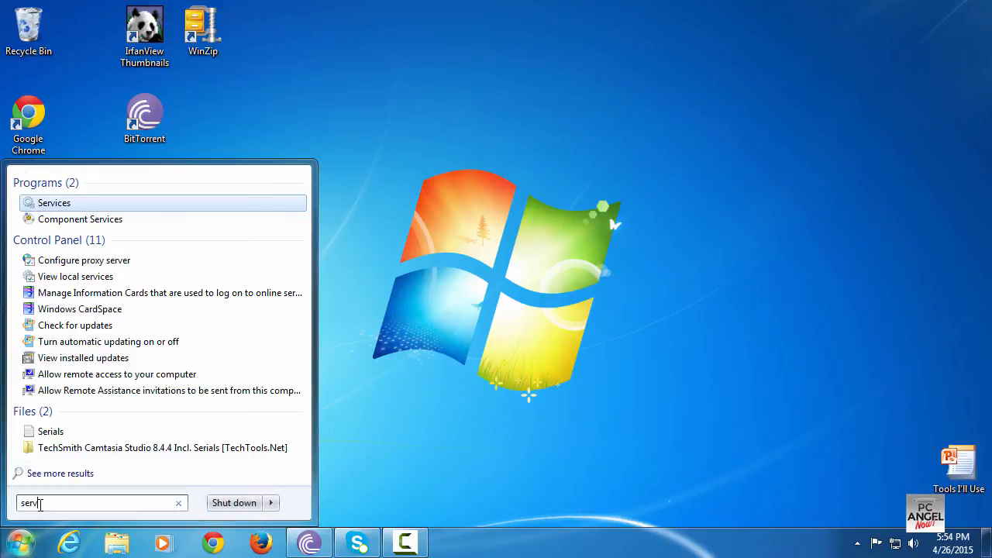
type("ices.msc")
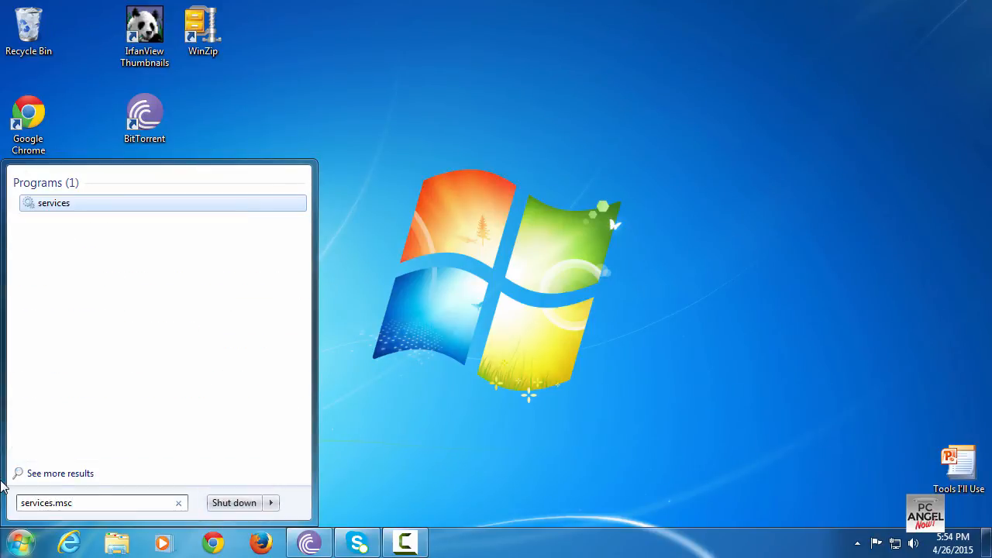
left_click(61, 206)
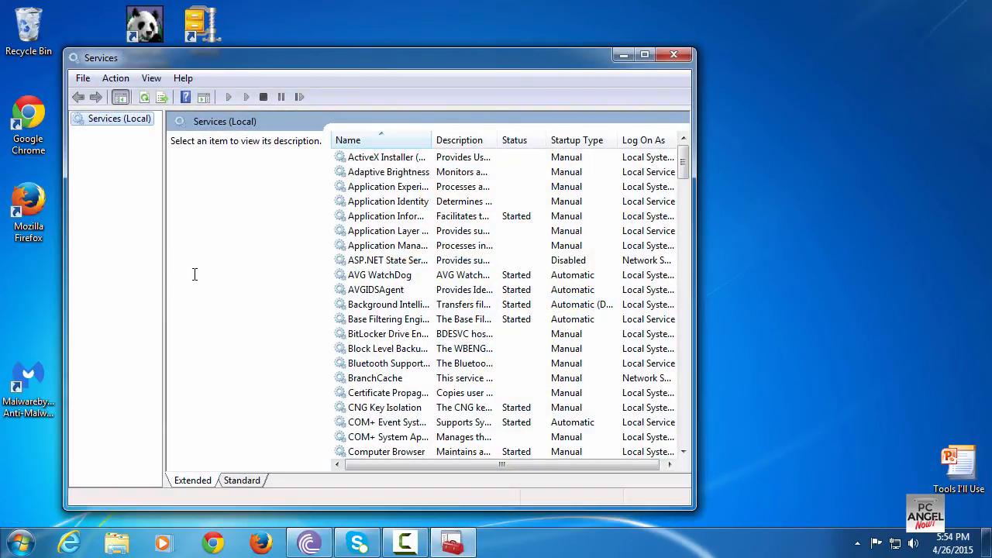
left_click(645, 55)
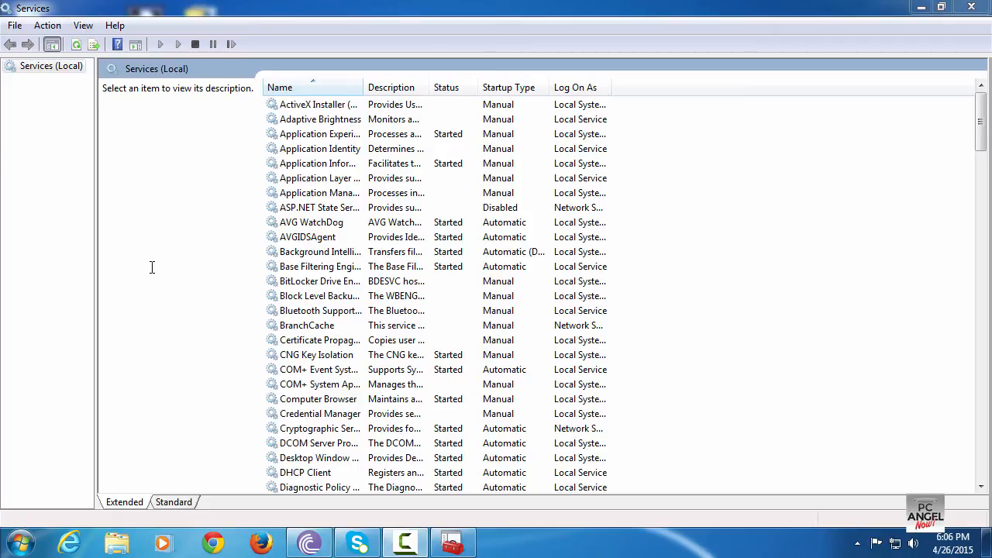
left_click(444, 87)
left_click(446, 88)
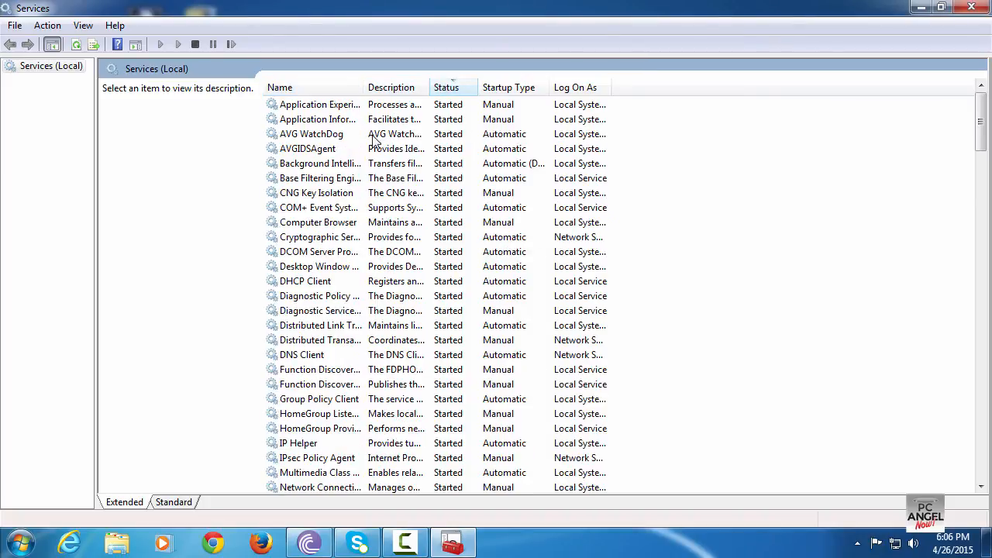
Set the DNS Client service's startup type to Disabled and stop the service
left_click(338, 181)
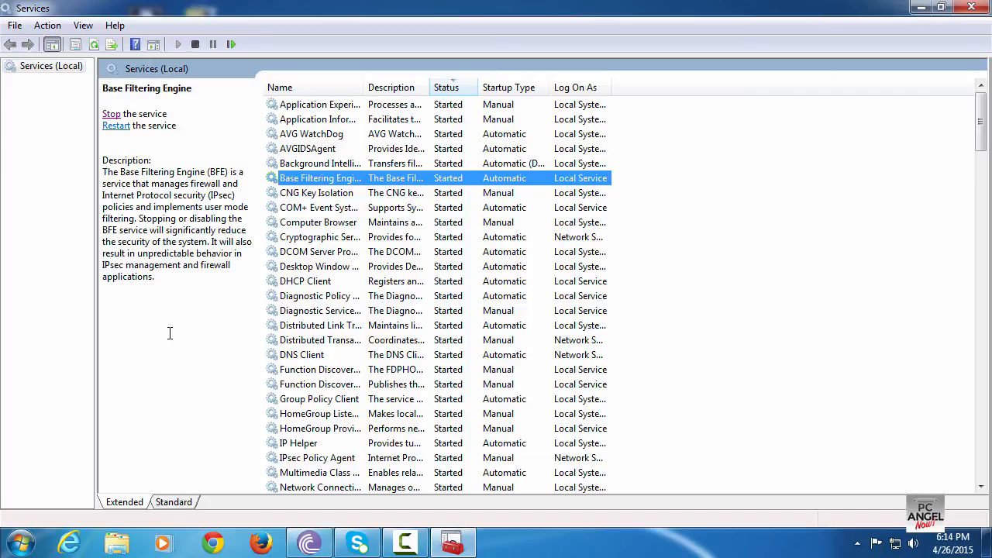
left_click(313, 357)
right_click(315, 356)
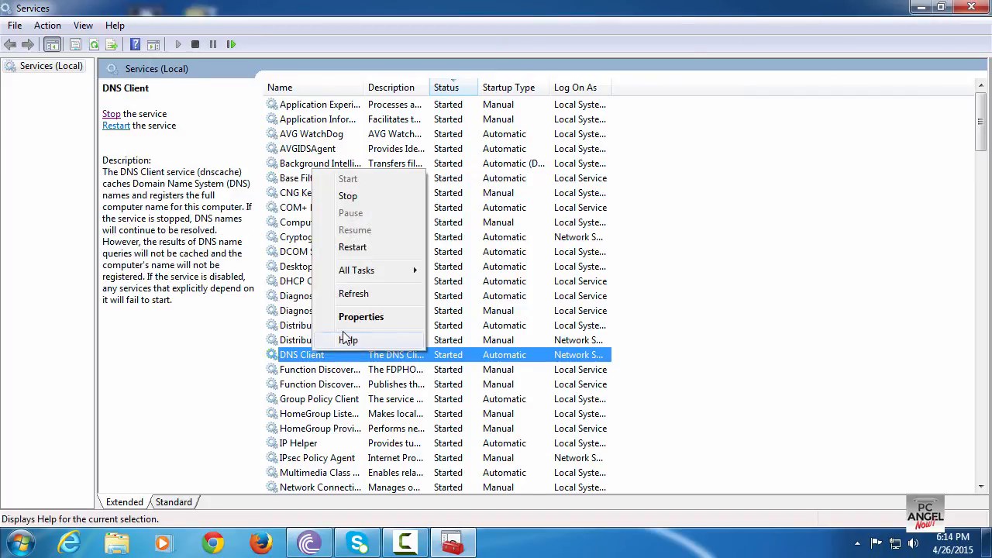
left_click(364, 322)
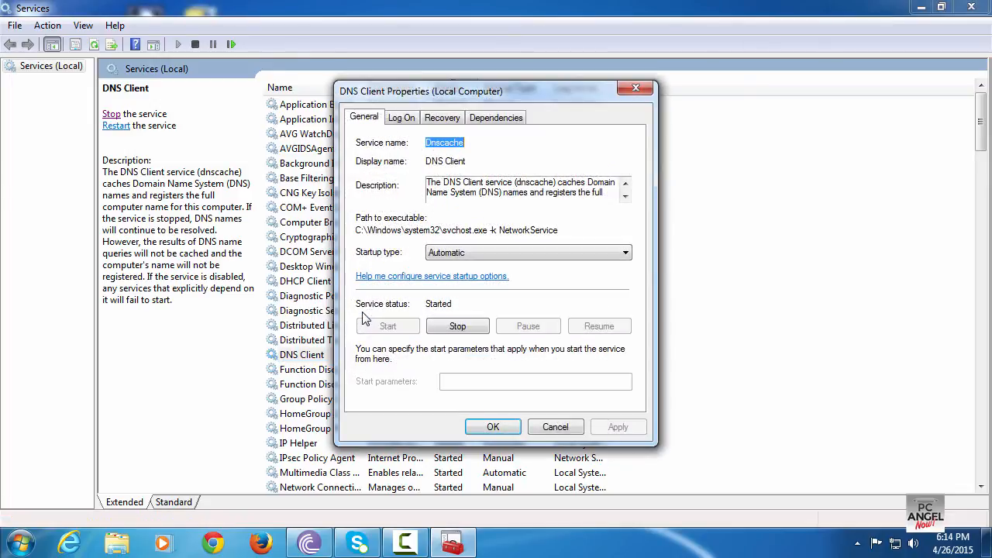
left_click(446, 255)
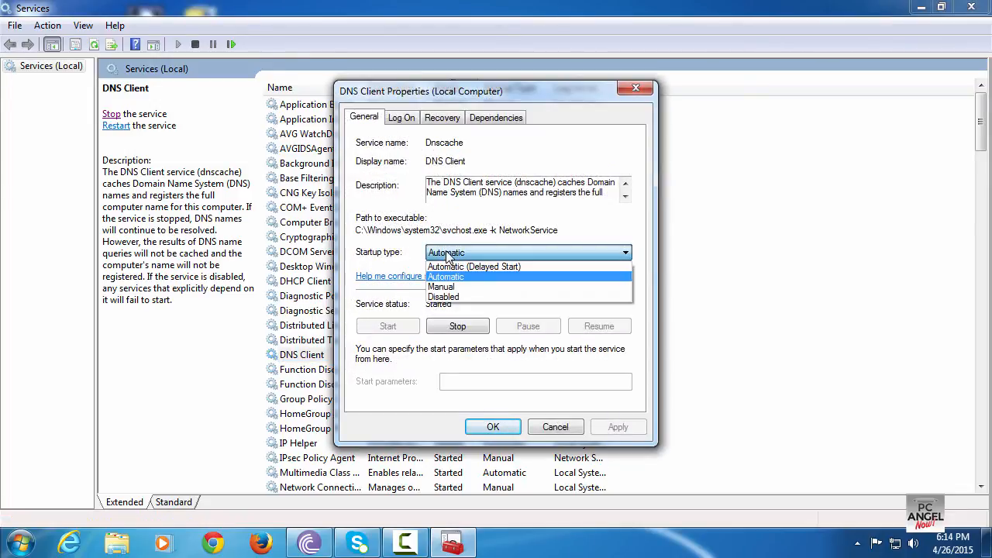
left_click(463, 297)
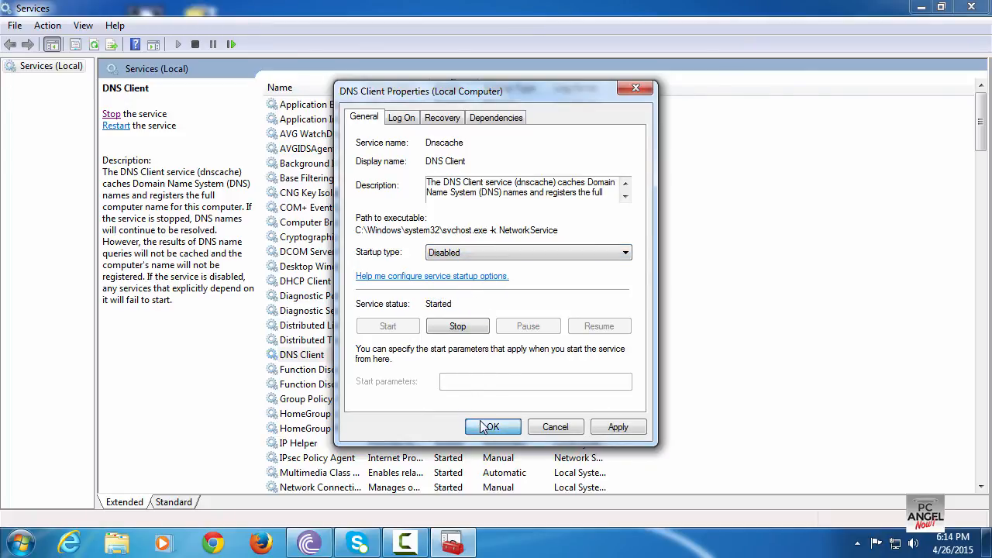
left_click(492, 428)
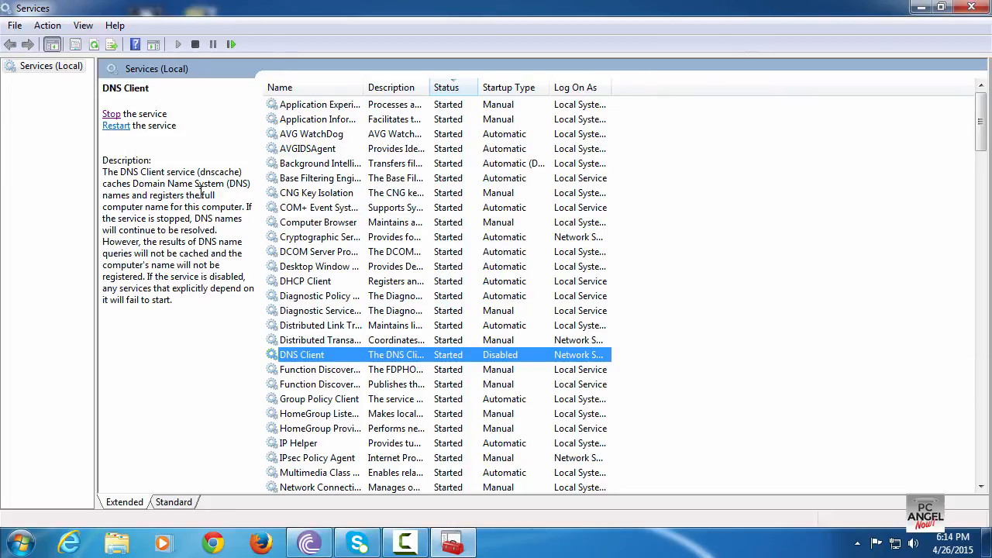
left_click(111, 114)
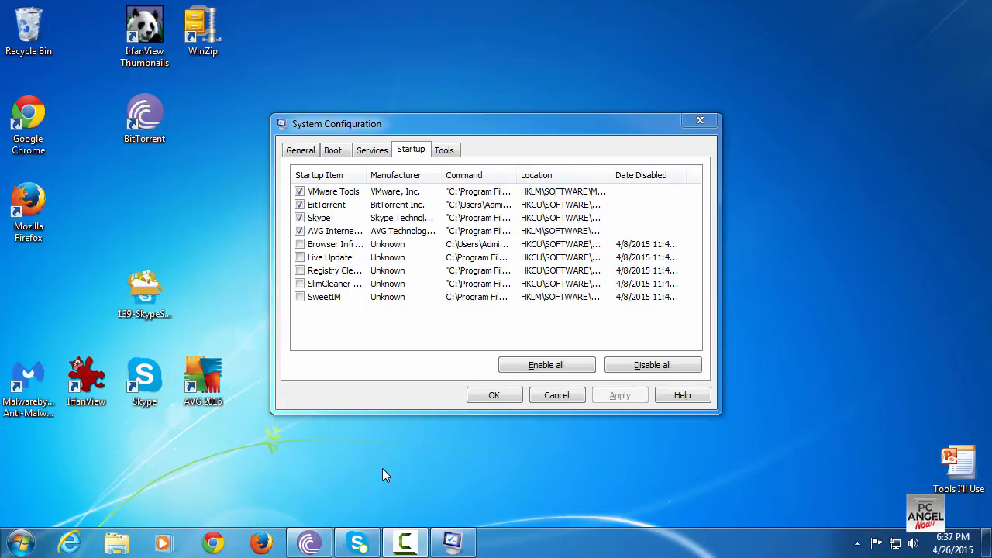
Disable BitTorrent as a startup item in System Configuration and exit without restarting
left_click(300, 204)
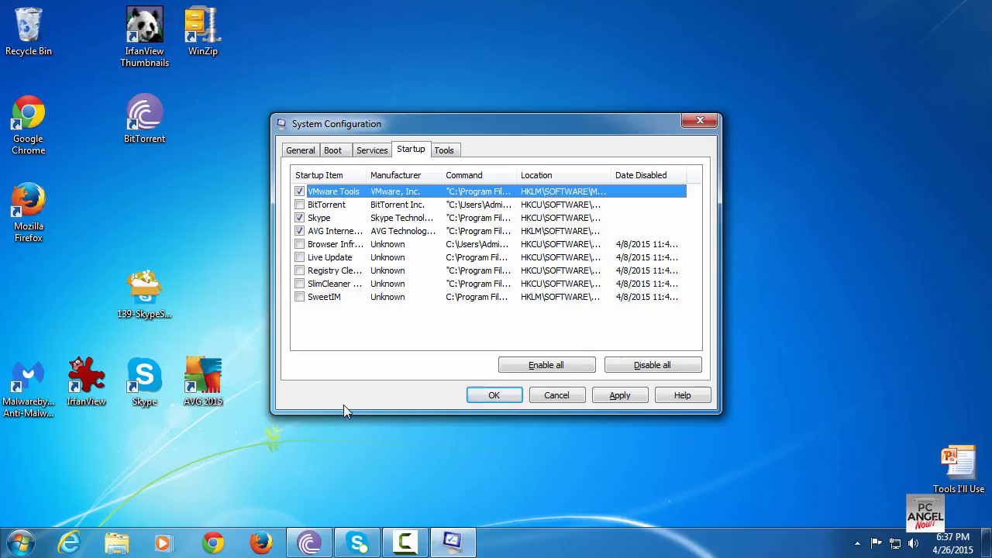
left_click(490, 396)
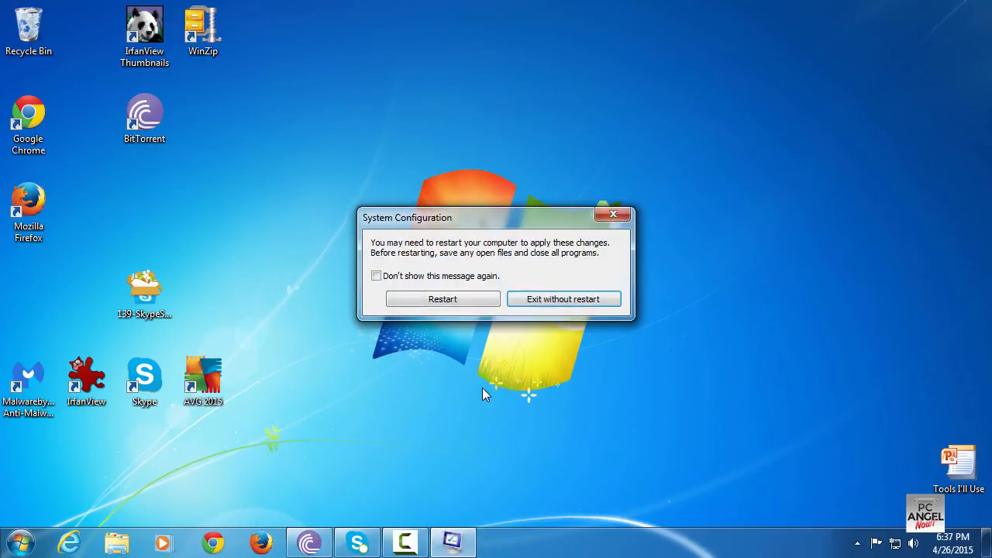
left_click(558, 305)
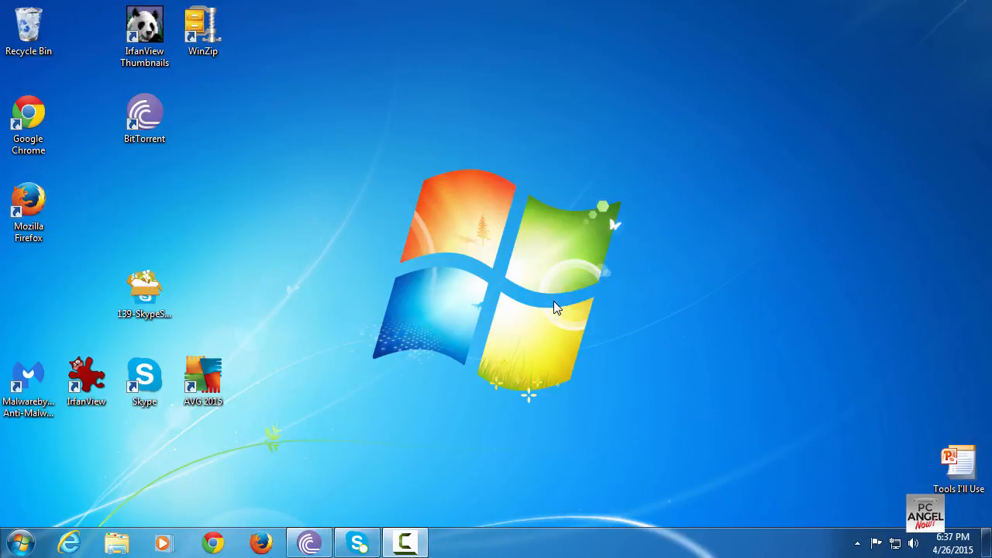
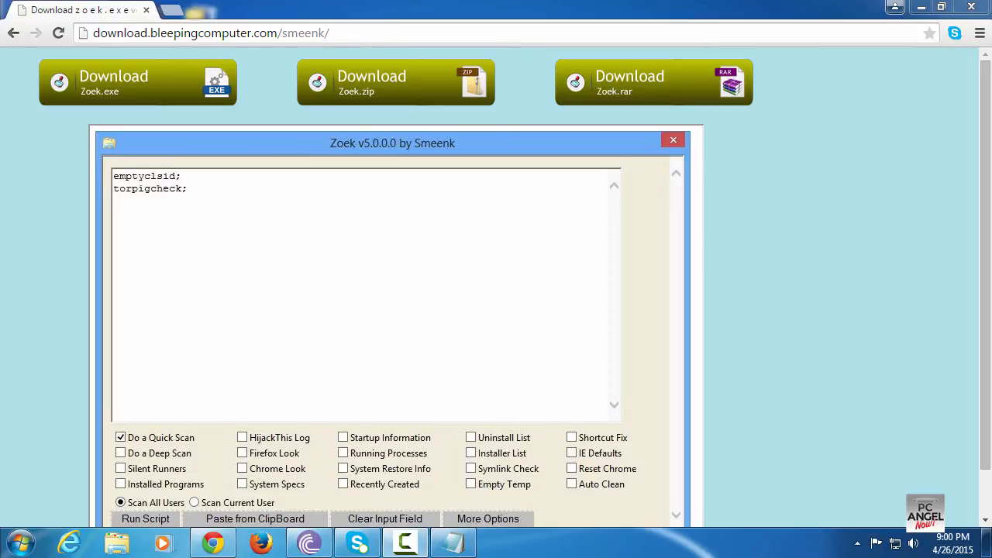
Download Zoek.exe from the BleepingComputer page, locate it in the Downloads folder and run it as administrator
left_click(138, 83)
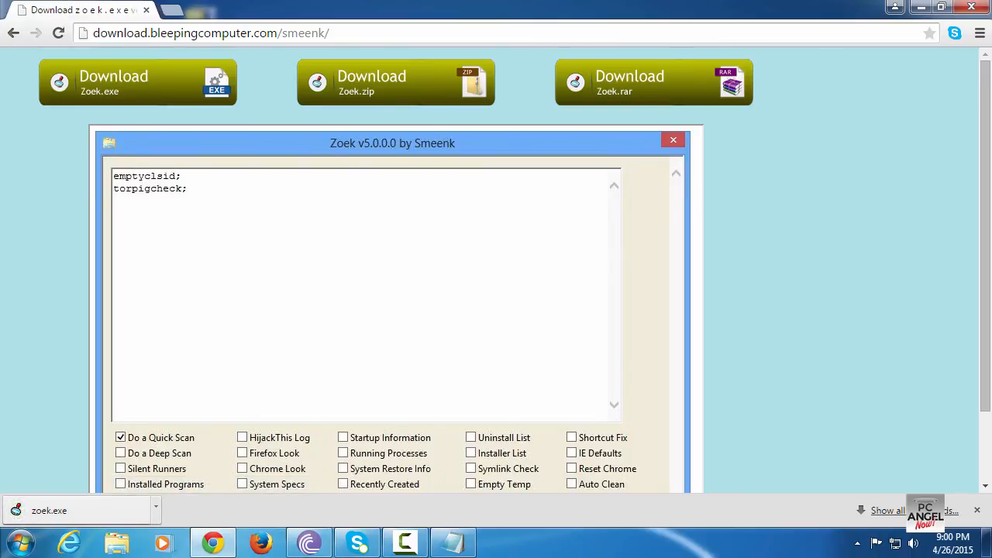
left_click(156, 507)
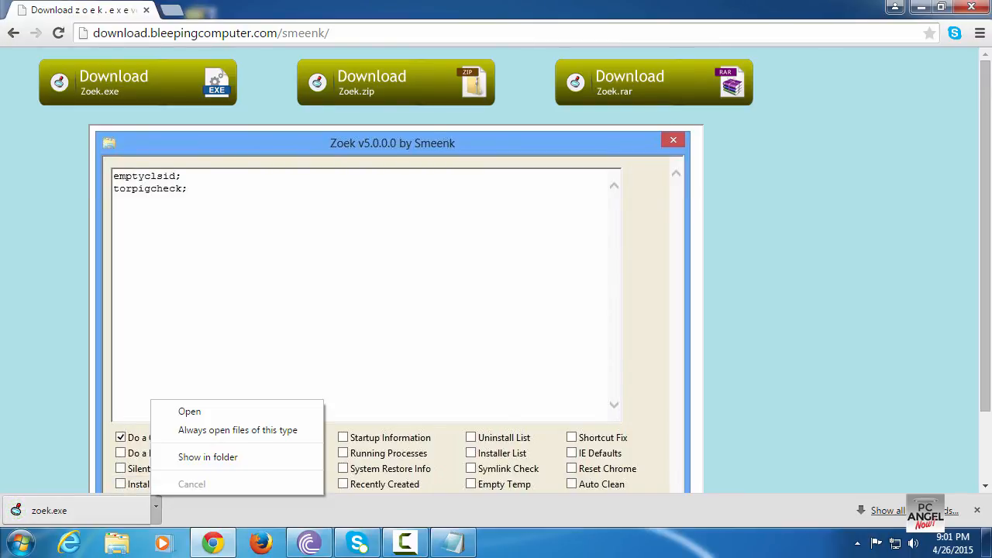
left_click(208, 457)
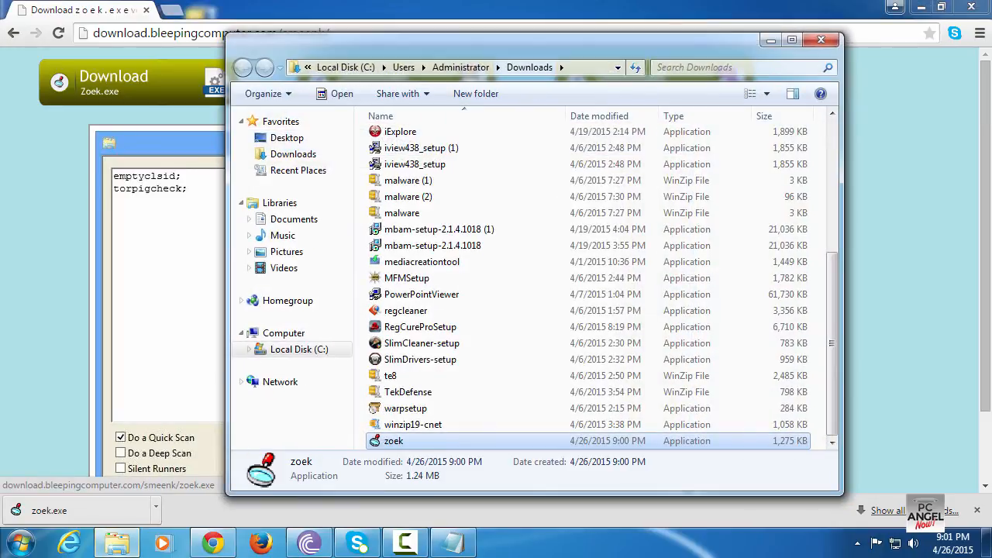
right_click(397, 440)
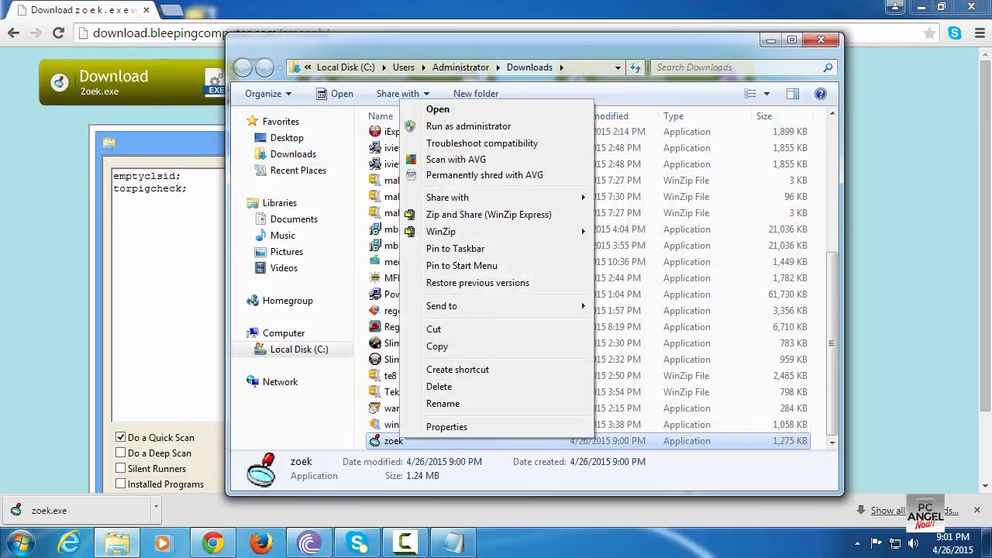
left_click(468, 125)
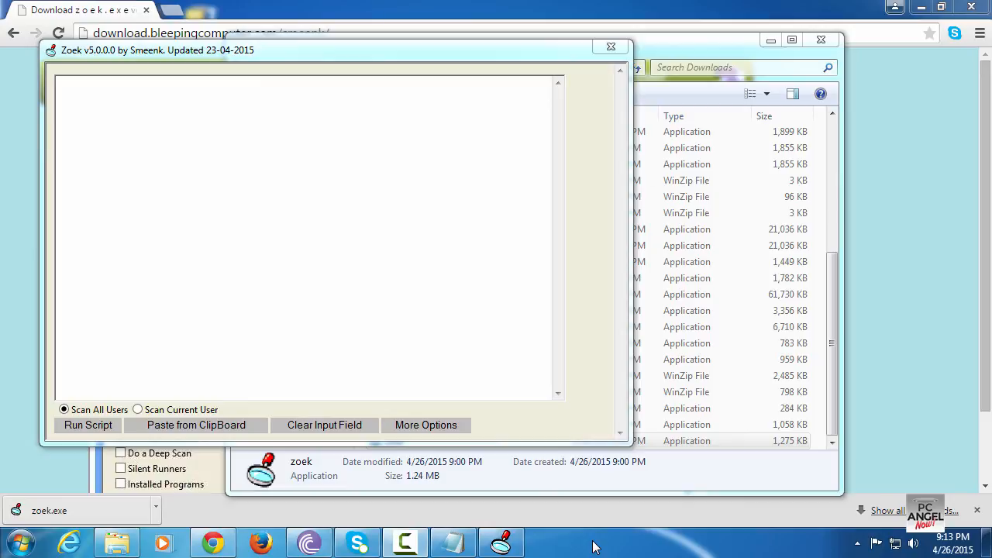
Copy the Notepad script lines createsrpoint;, autoclean;, emptyalltemp; and ipconfig /flushdns;b
left_click(453, 545)
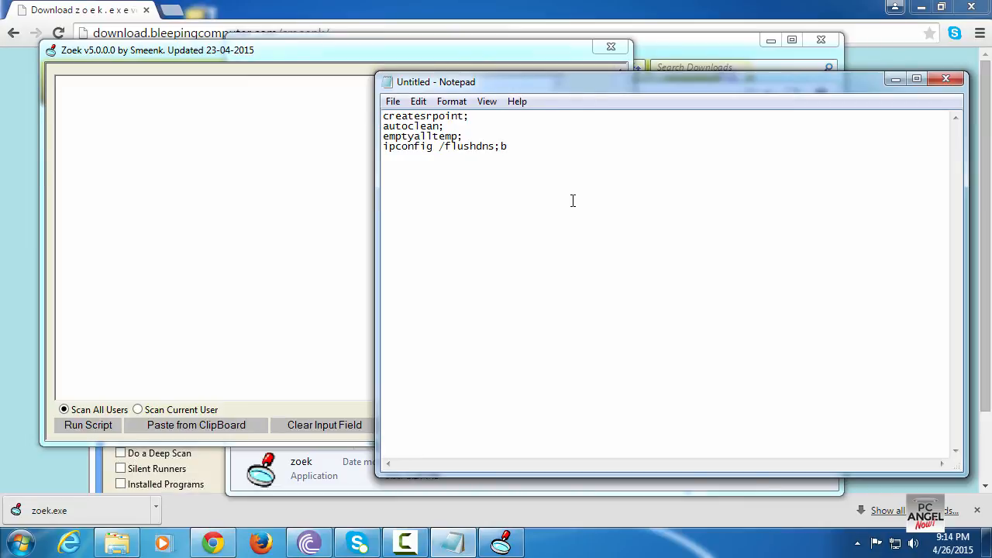
left_click_drag(515, 150, 383, 115)
right_click(391, 127)
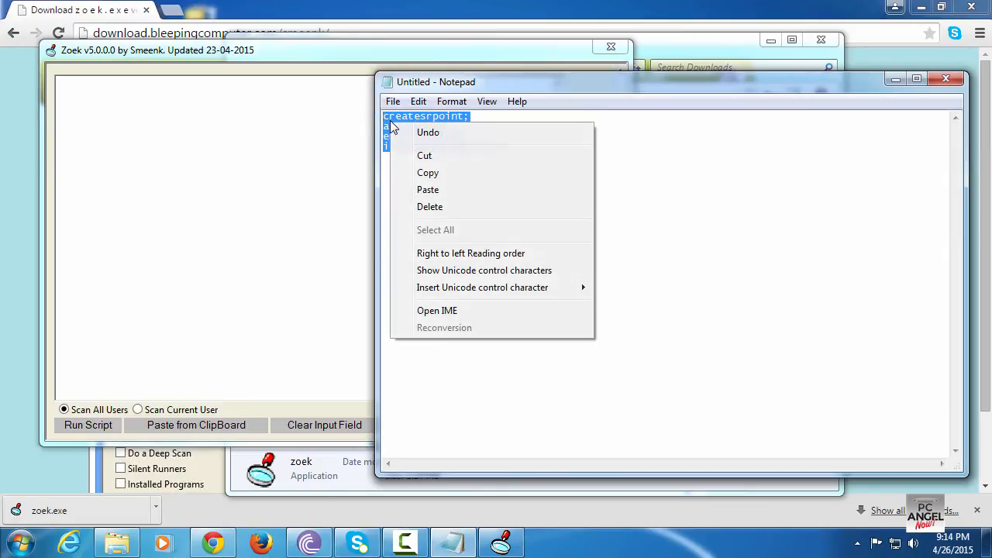
left_click(423, 172)
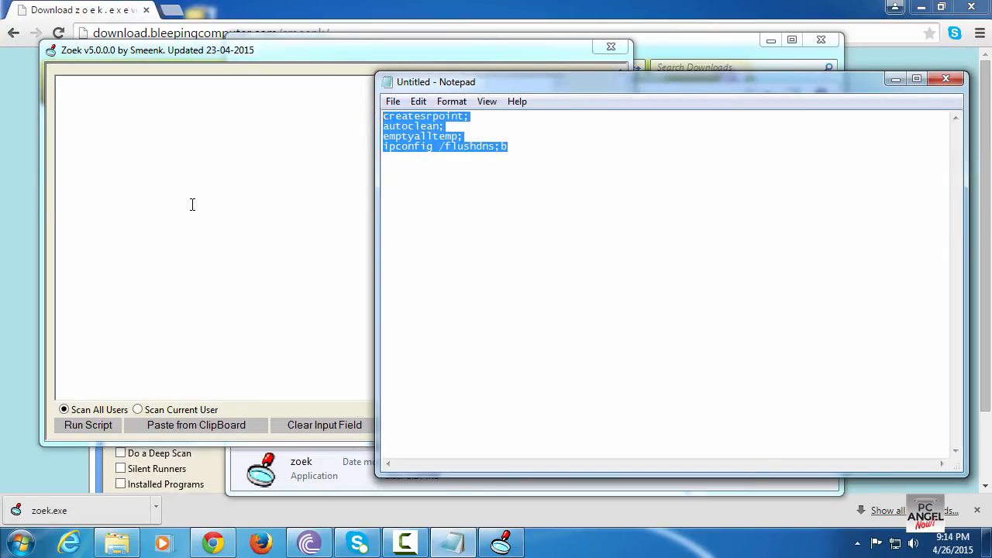
Paste the copied script into Zoek's input field and run the script
left_click(192, 205)
right_click(190, 202)
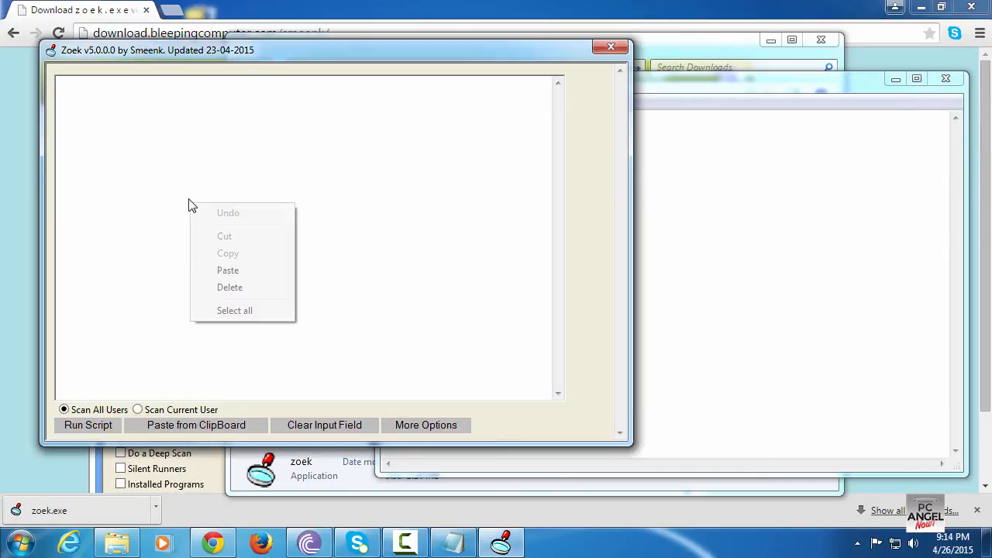
left_click(230, 270)
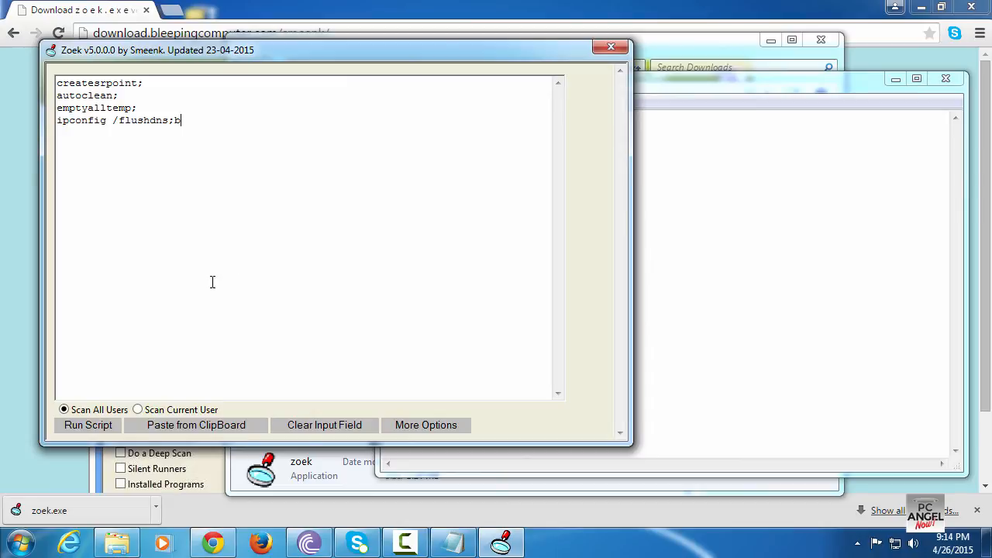
left_click(95, 424)
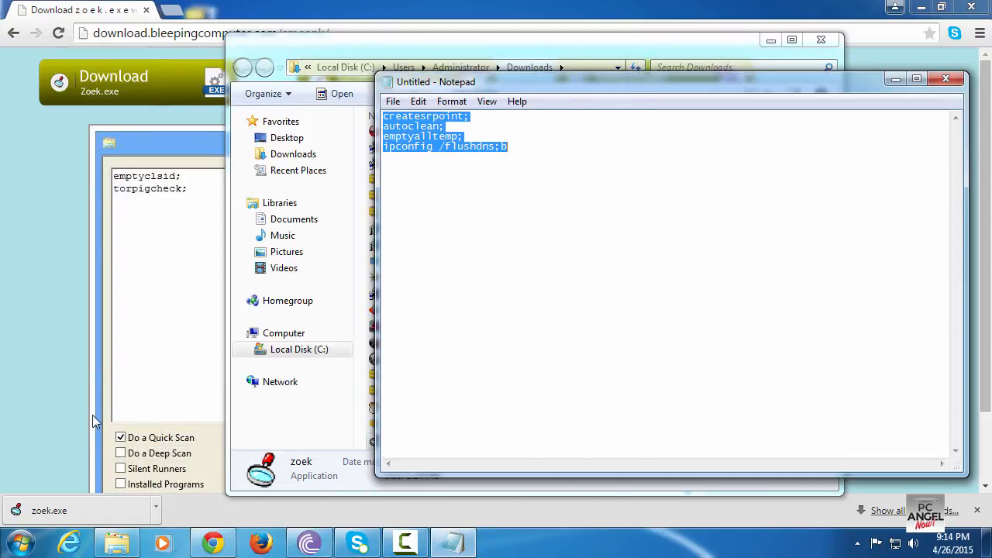